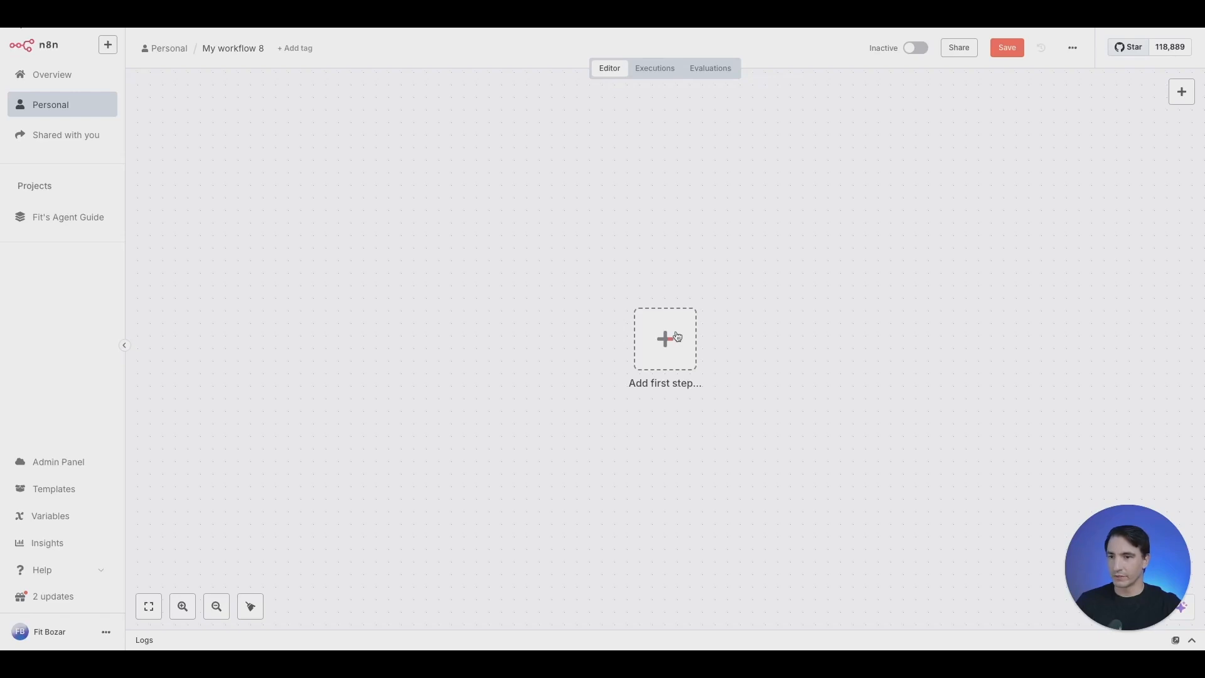
Add an n8n Form 'On form submission' trigger as the workflow's first step
type("submis")
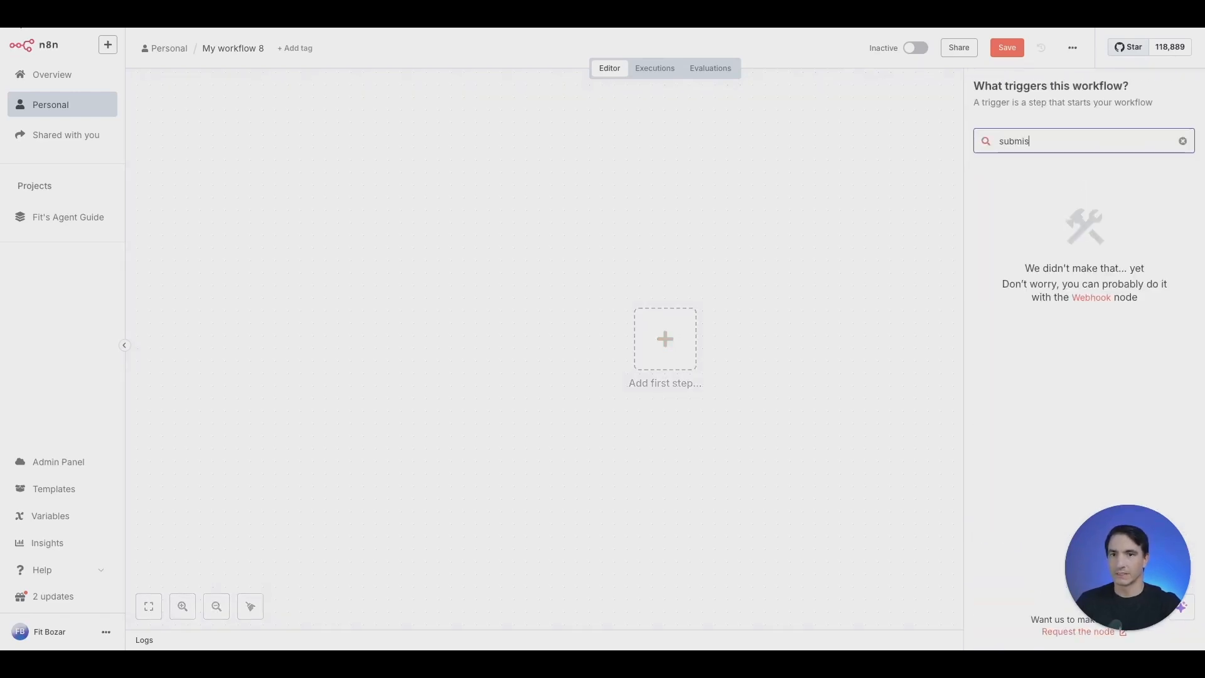
key("BackSpace")
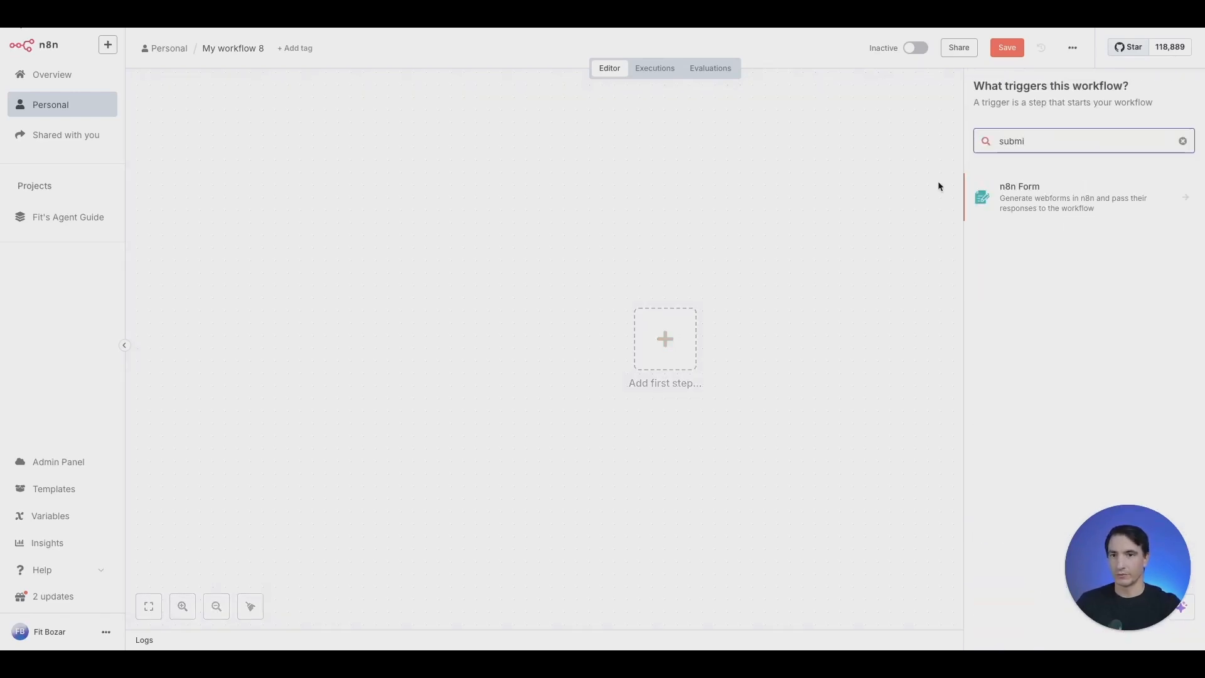
left_click(1000, 188)
left_click(1048, 184)
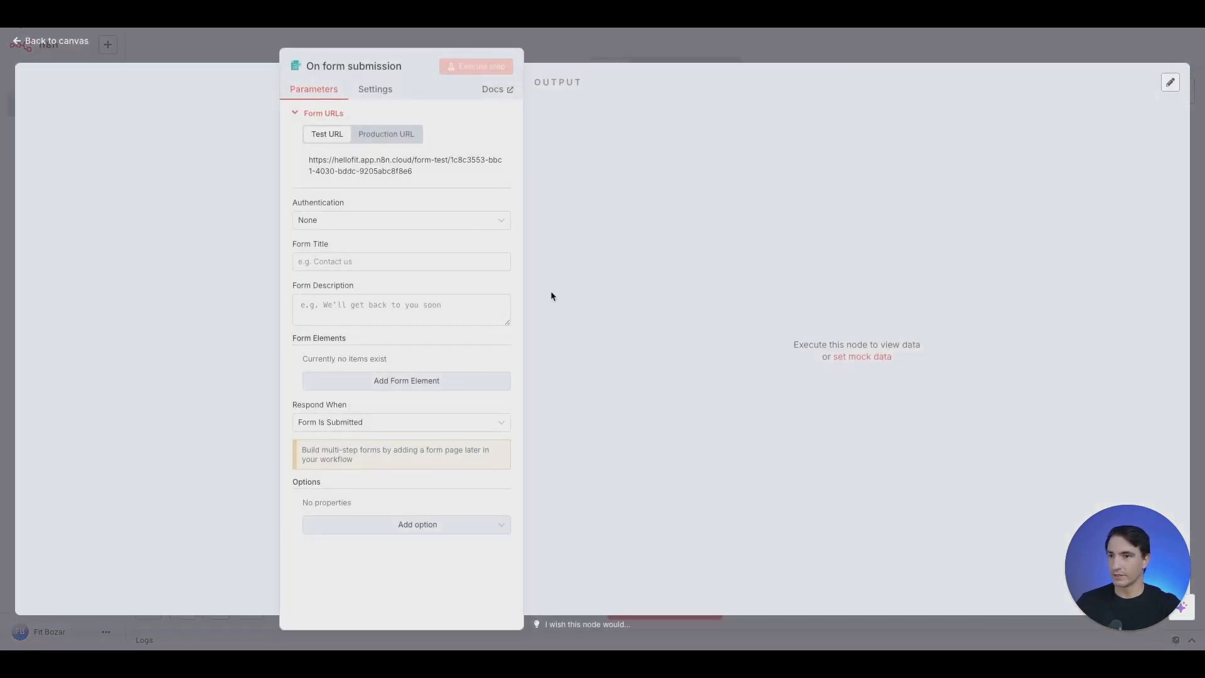
Title the form 'Lead Submission Ex', describe it 'Tell us a little bit about you', and add a field
left_click(346, 263)
type("Lead Submission Ex")
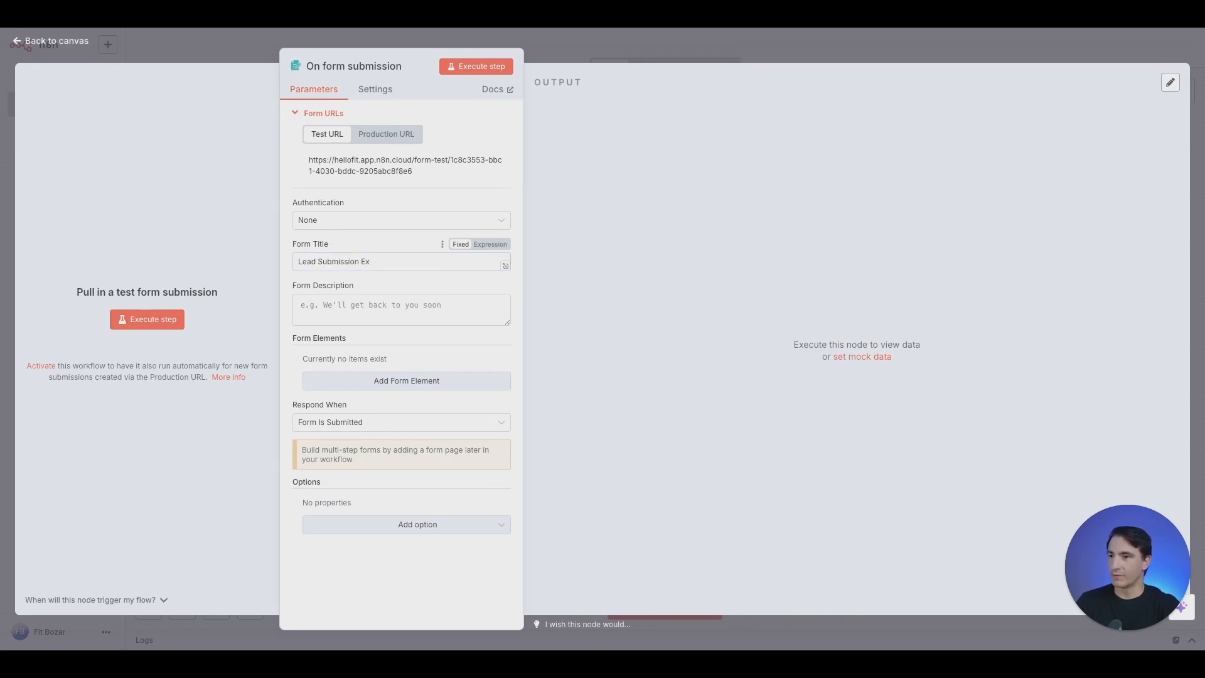
left_click(364, 308)
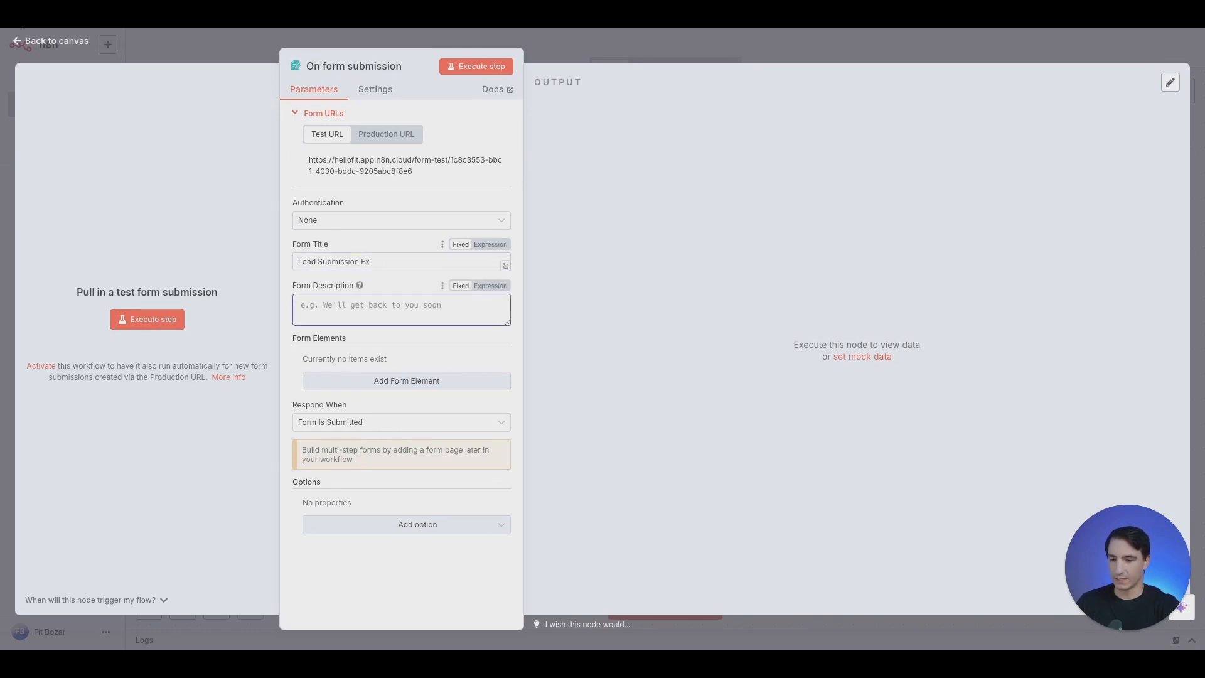
type("Tell us a little bit about you")
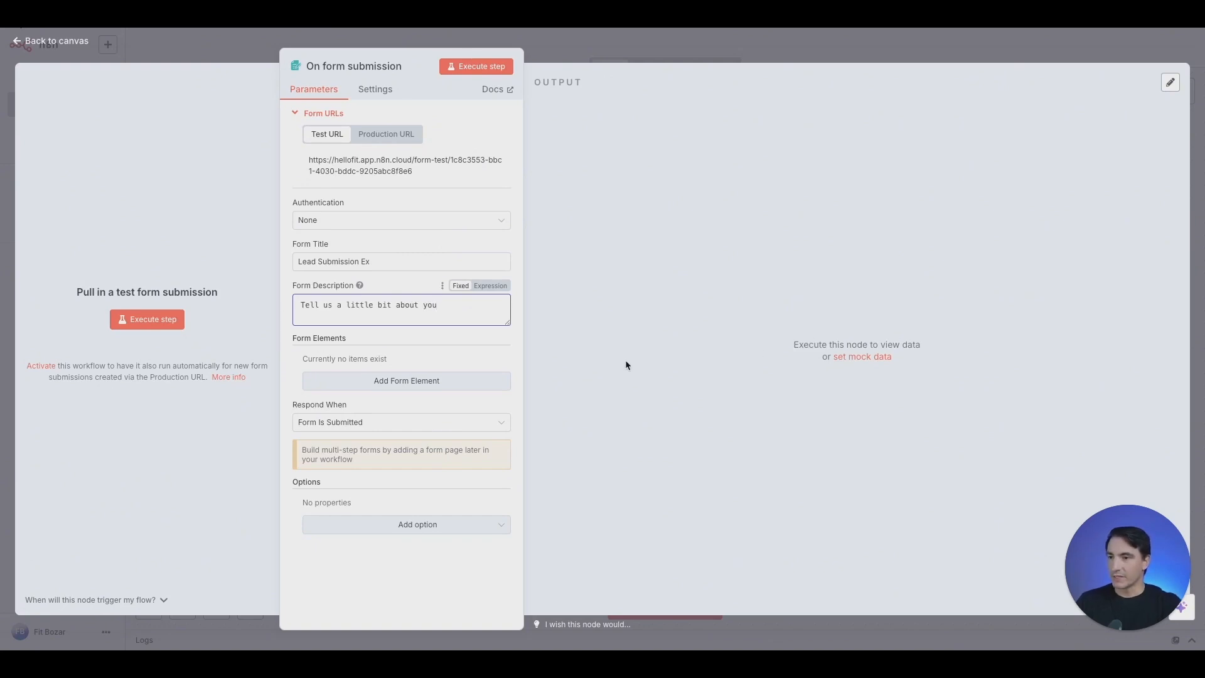
left_click(443, 381)
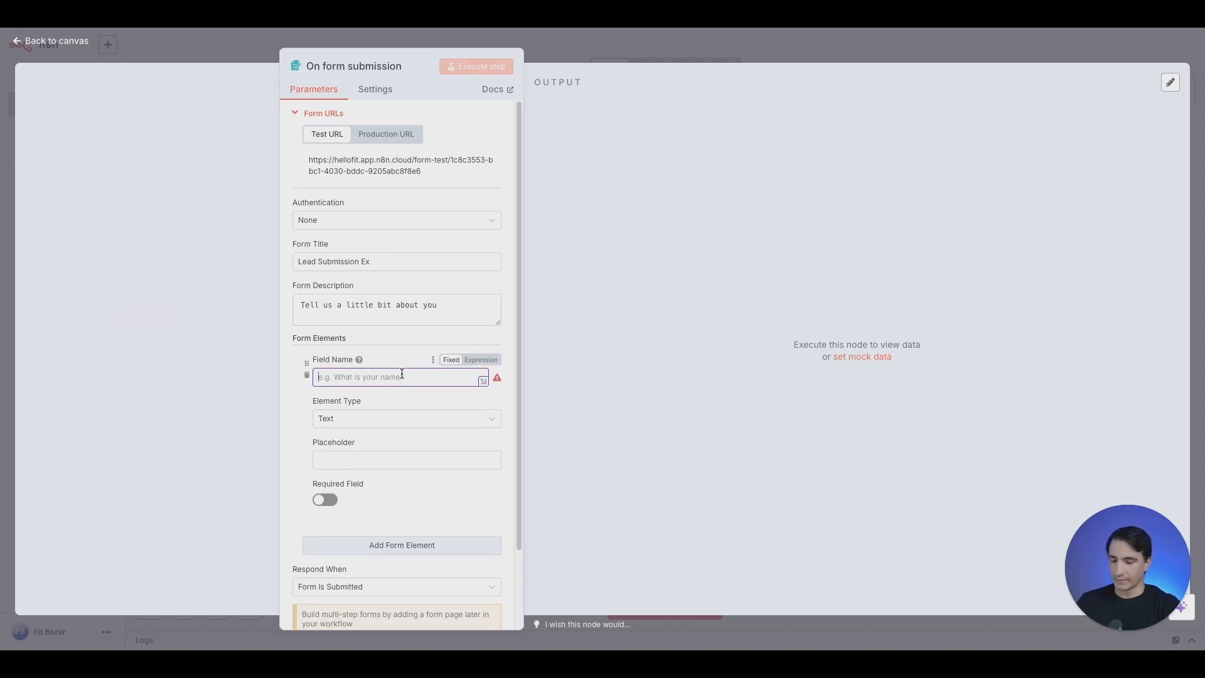
Make the first field a required 'Name' with placeholder 'John Smith'
type("Name")
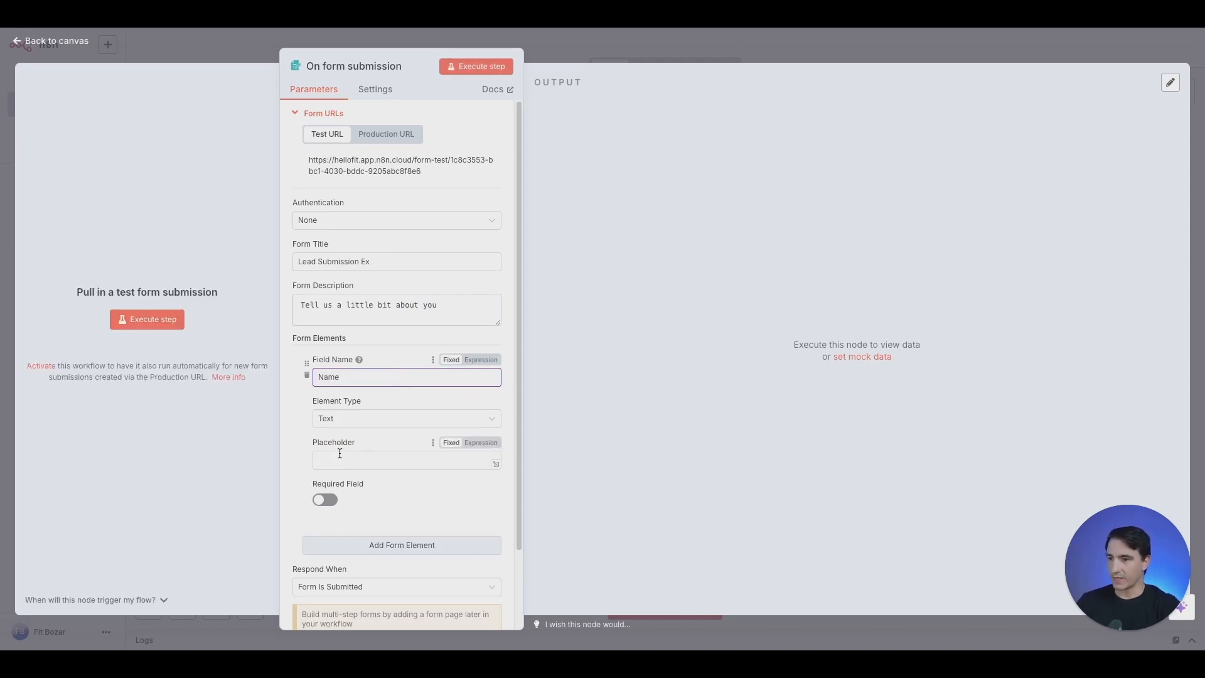
left_click(338, 460)
type("John Smith")
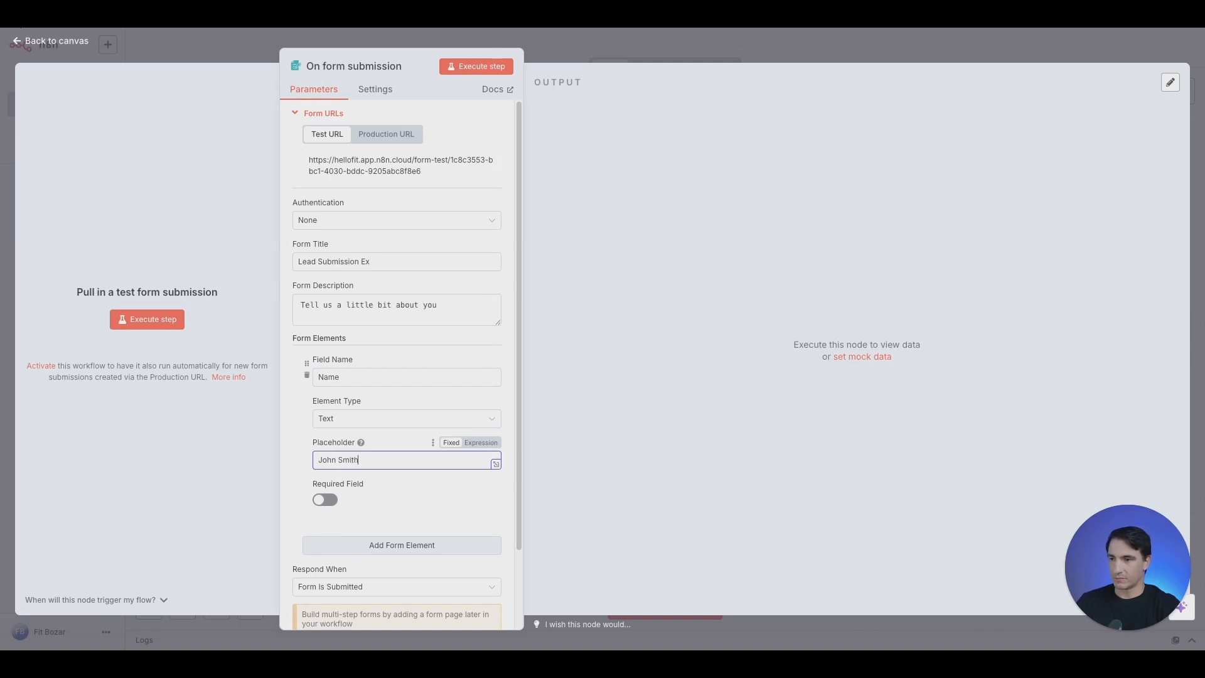
left_click(320, 500)
Add a required 'What is your email' field
left_click(422, 543)
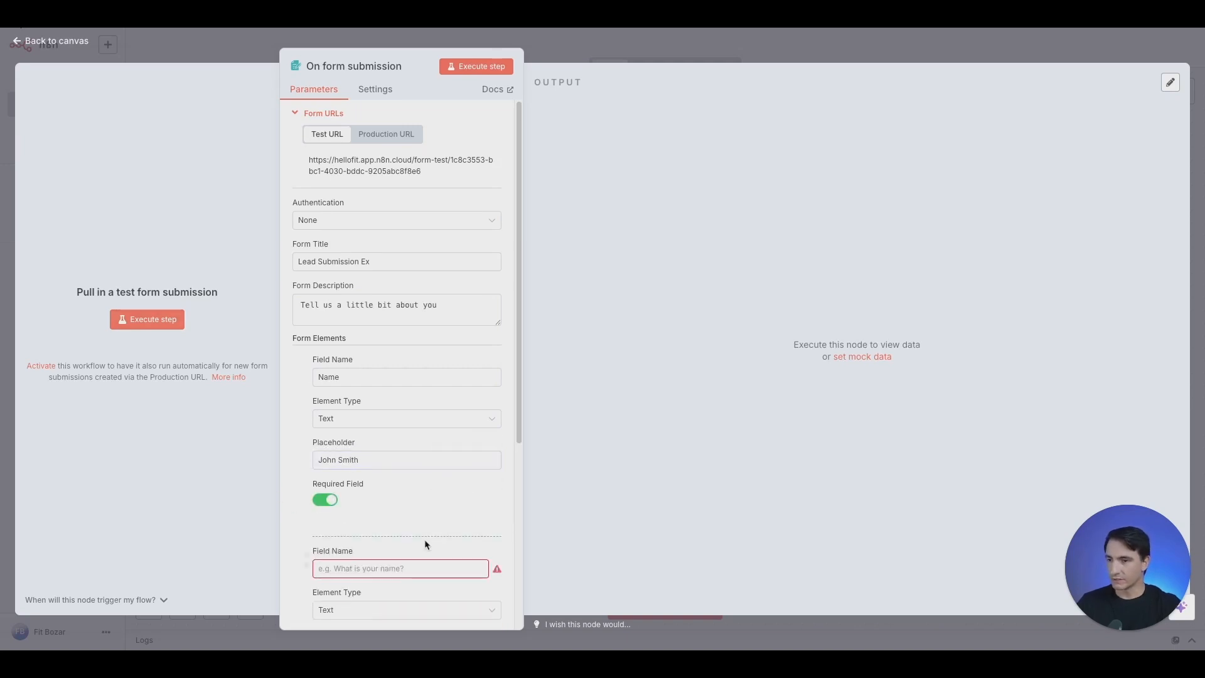
scroll(422, 537, "down", 3)
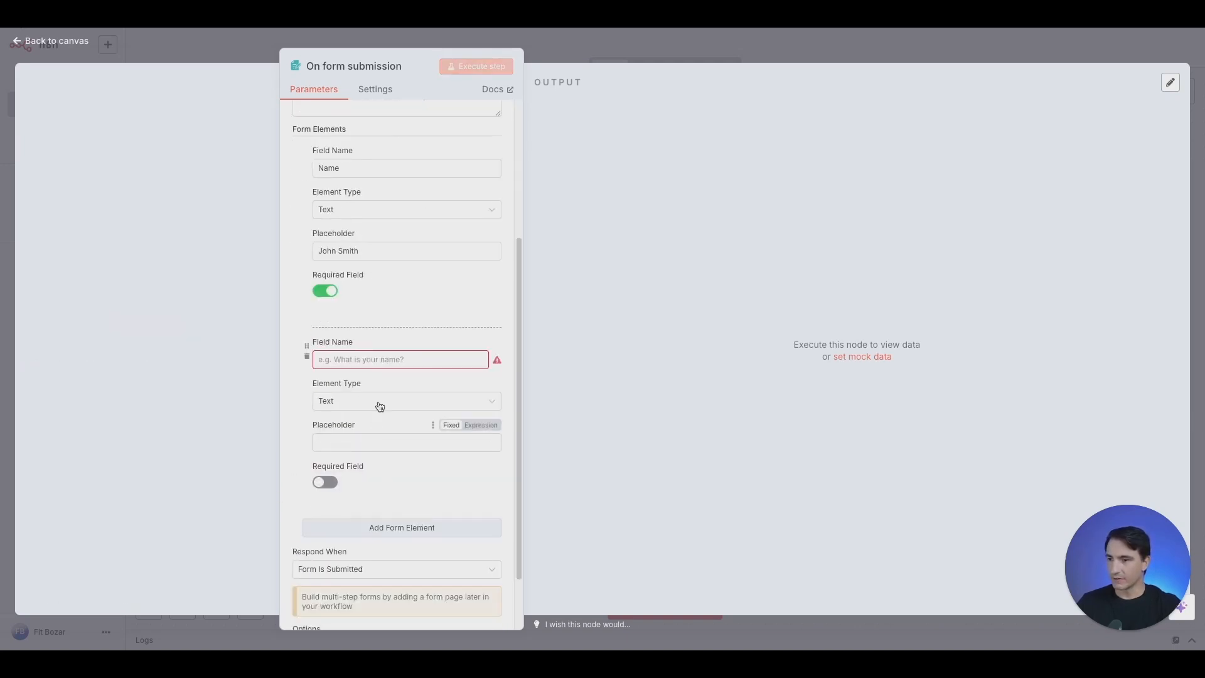
left_click(394, 359)
type("What is your email")
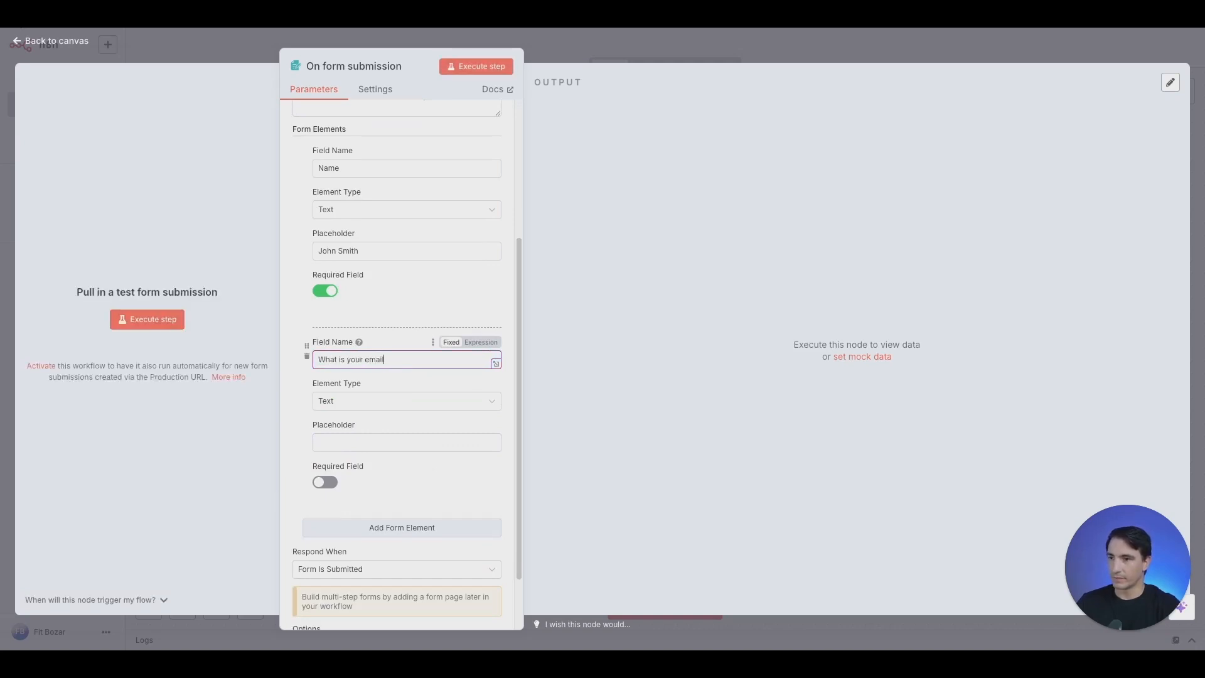
left_click(324, 481)
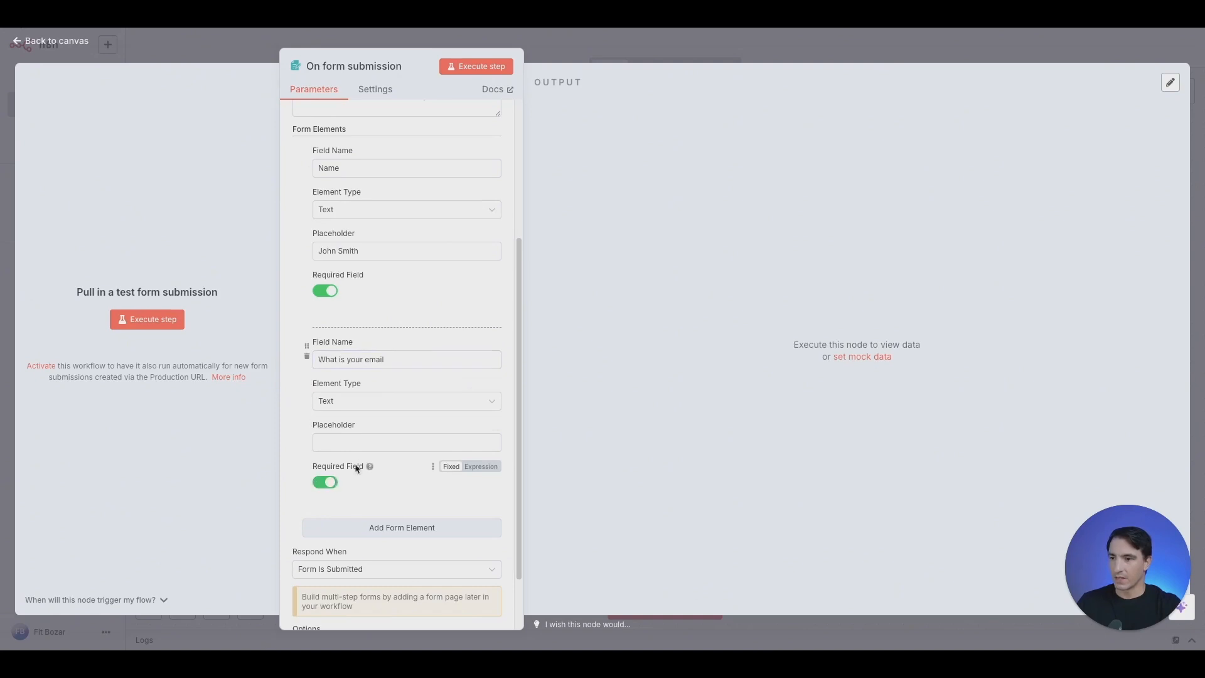
left_click(390, 439)
Add a required 'Company Name' field
left_click(339, 527)
scroll(446, 422, "down", 3)
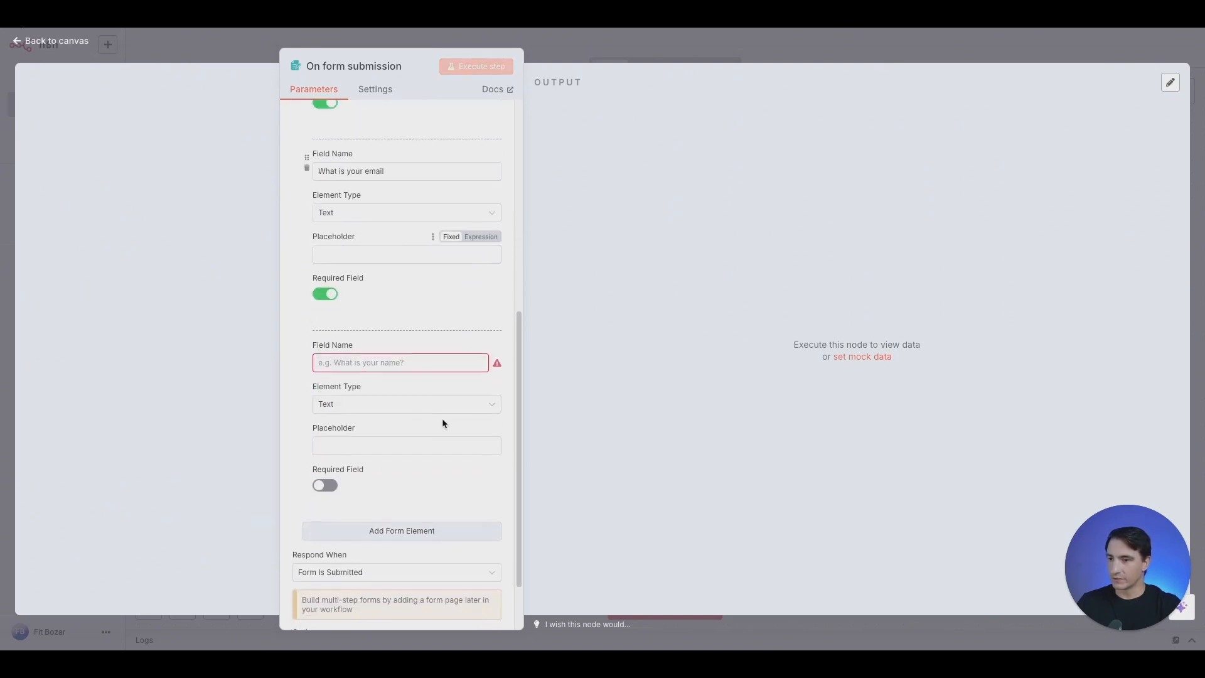
type("Comapny")
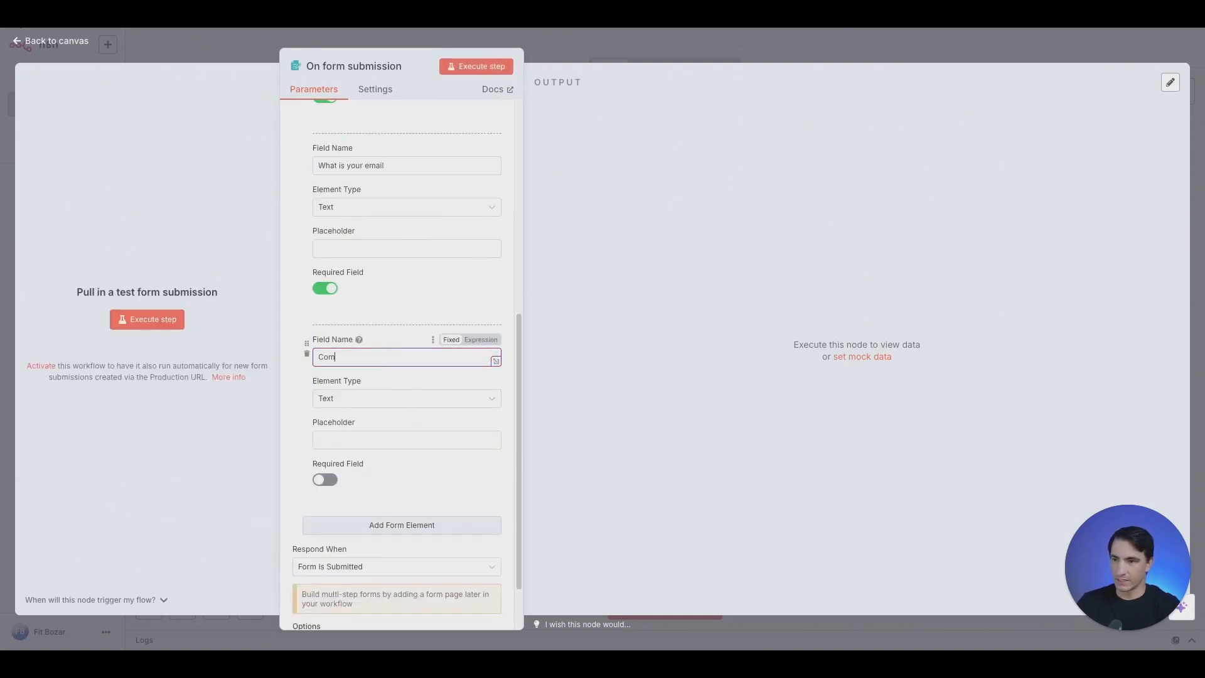
key("BackSpace")
key("BackSpace")
key("BackSpace")
key("BackSpace")
type("pany Name")
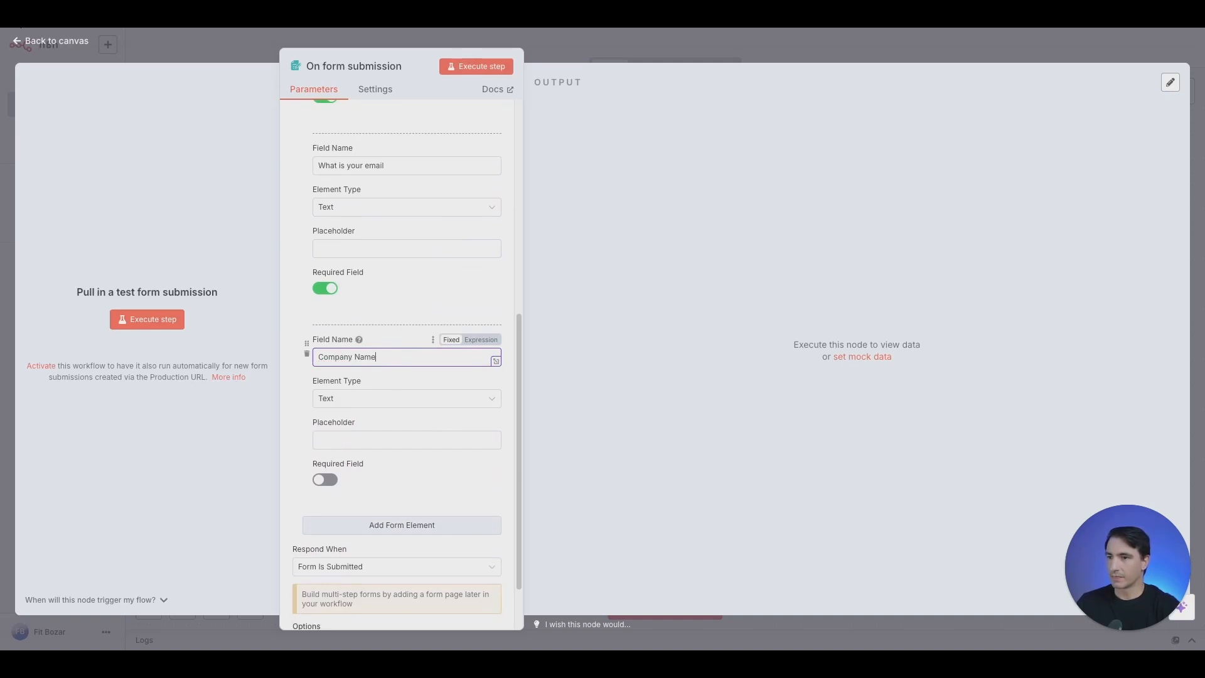
left_click(320, 487)
left_click(320, 487)
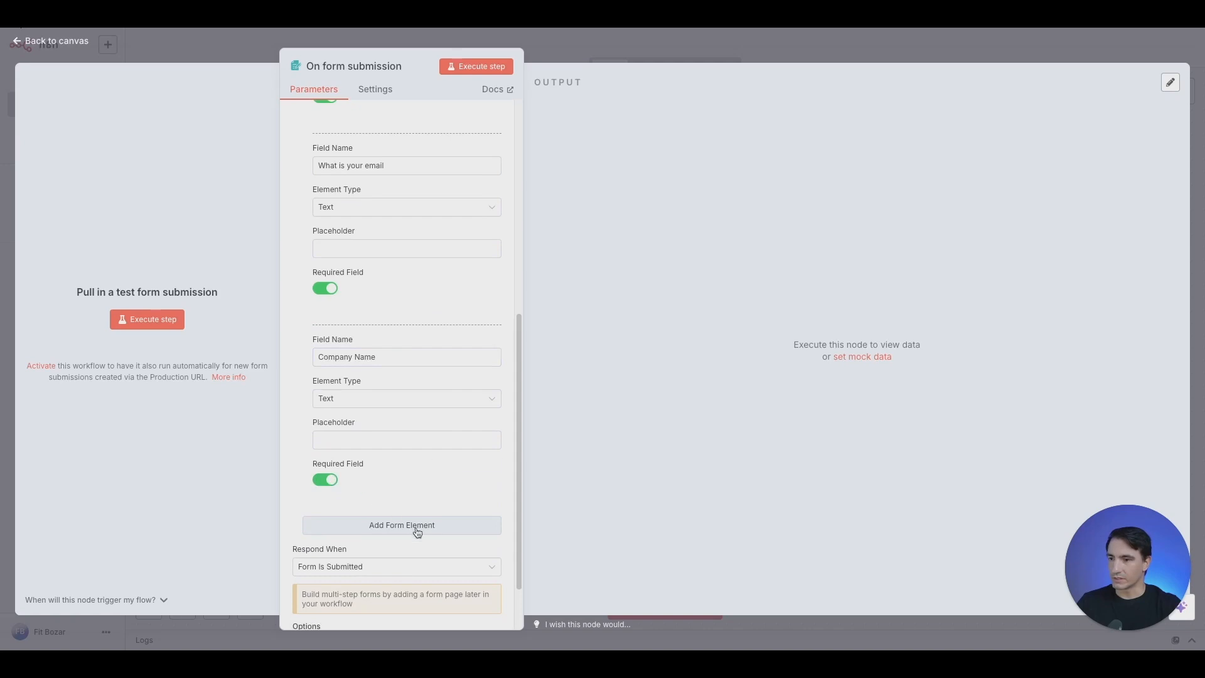
left_click(401, 524)
scroll(385, 433, "down", 2)
Name the new field 'Website' and make it required
type("we")
key("BackSpace")
key("BackSpace")
type("Wesbite")
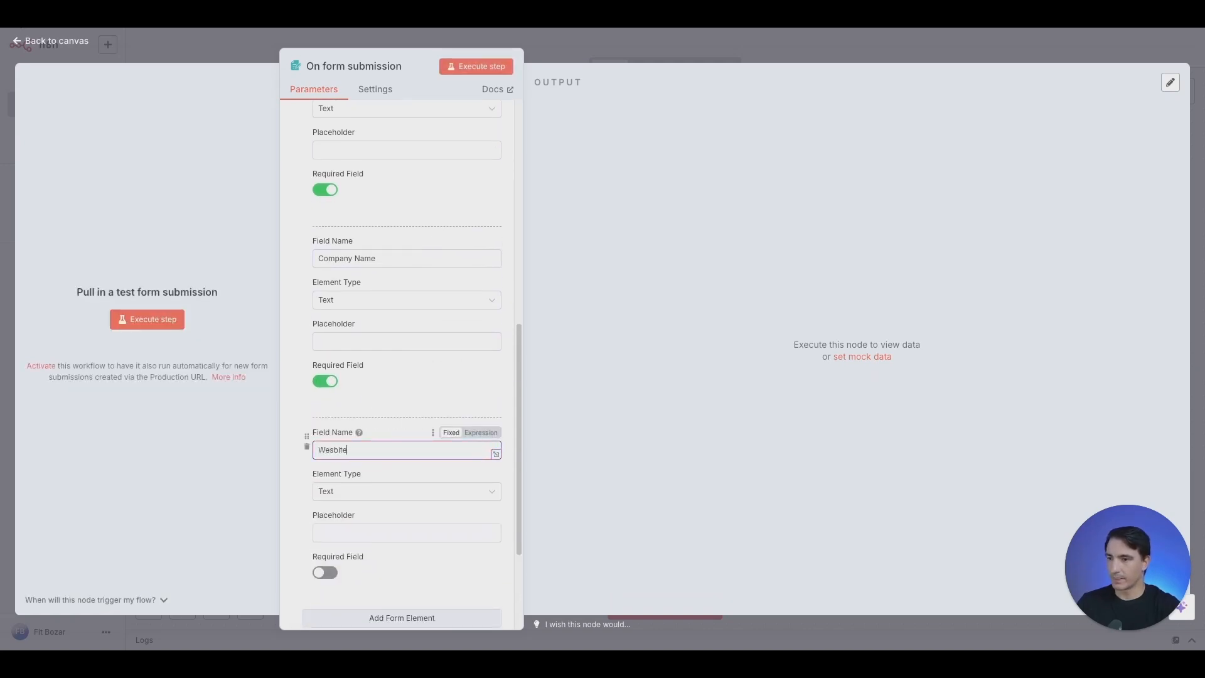
type("site")
left_click(325, 572)
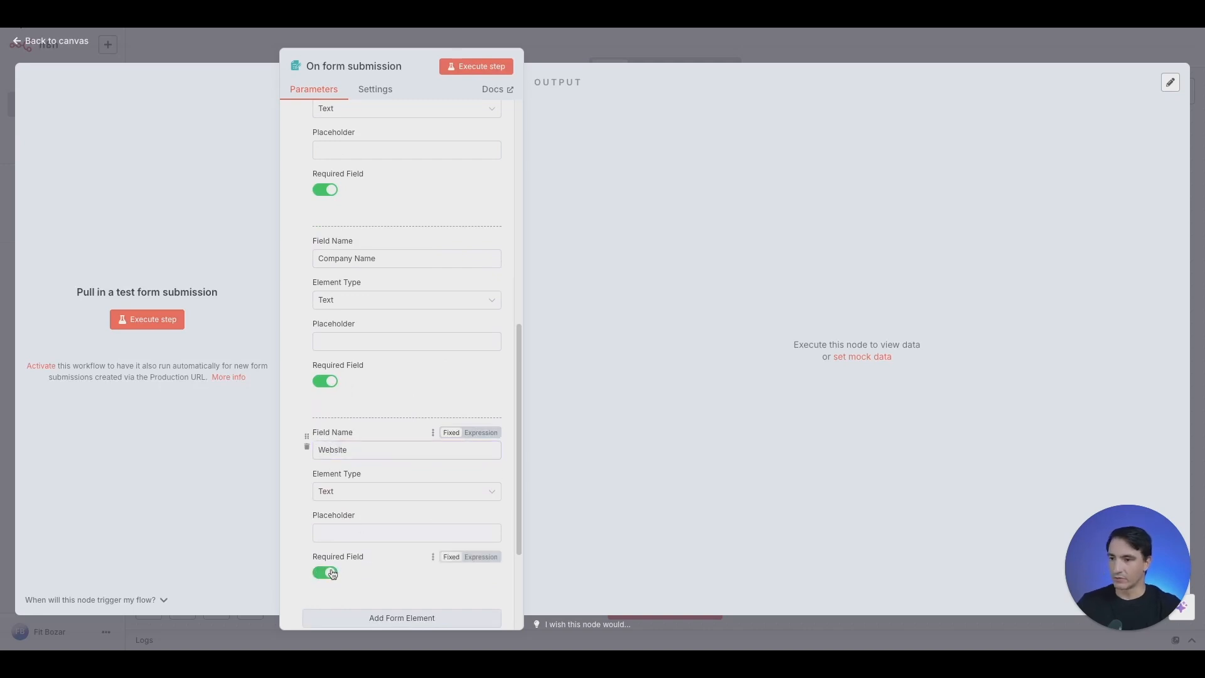
scroll(403, 430, "down", 3)
Add a required 'Company Size' field
left_click(399, 461)
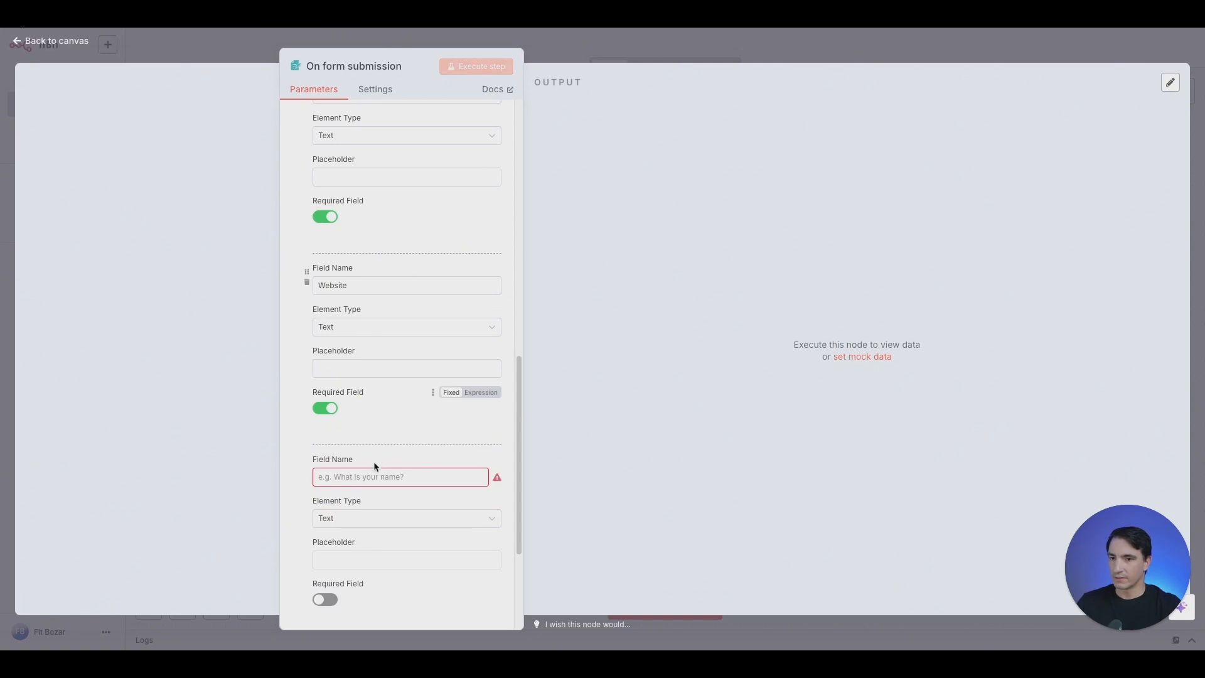
type("Company Size")
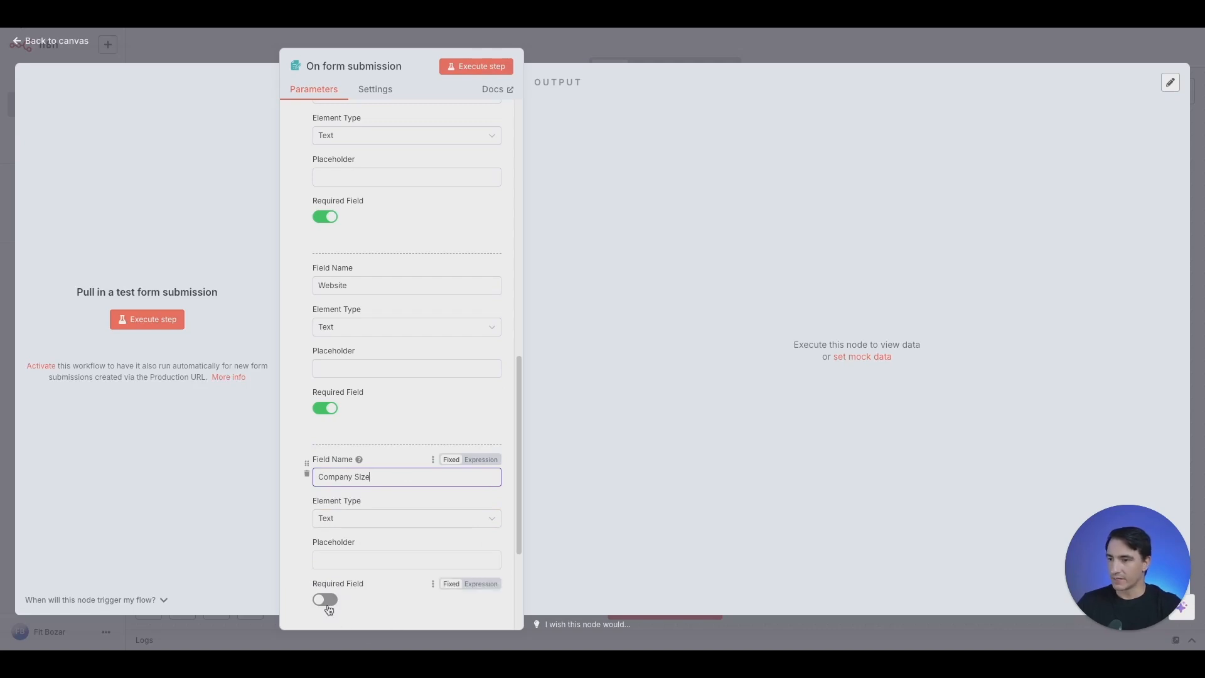
left_click(328, 606)
scroll(412, 434, "down", 3)
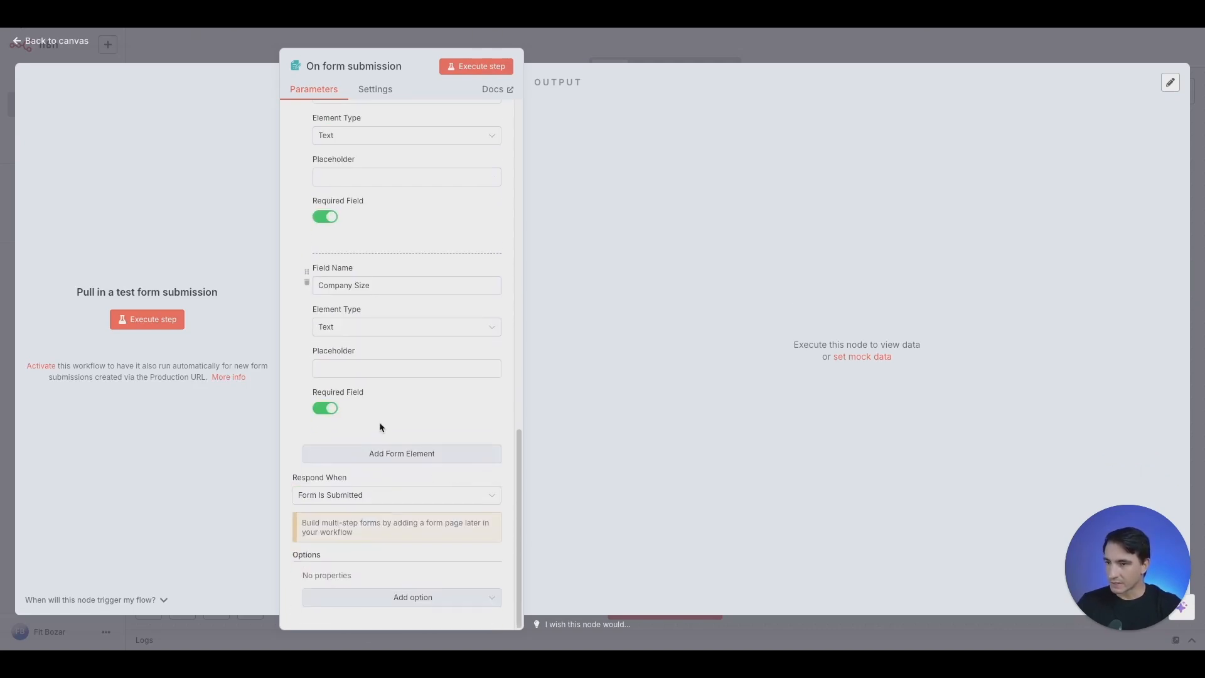
Add a required 'What is your budget' field and run the trigger to test the form
left_click(362, 454)
type("w")
key("BackSpace")
type("What is your budget")
left_click(327, 600)
scroll(384, 389, "down", 3)
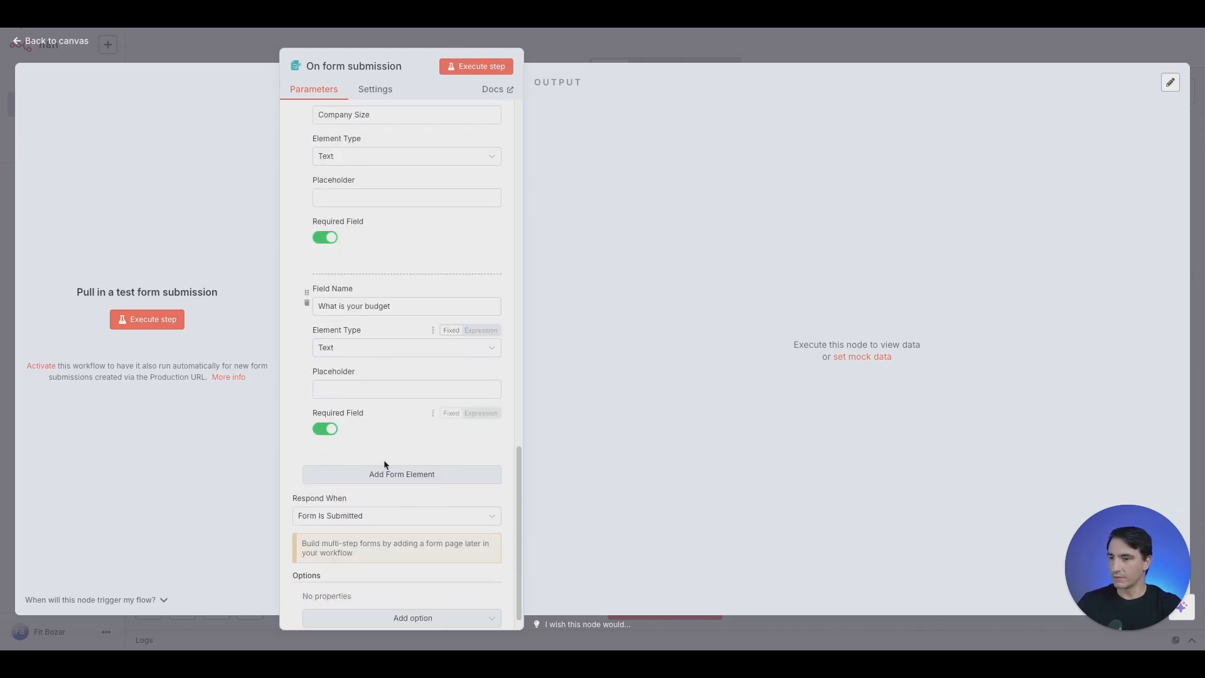
left_click(174, 325)
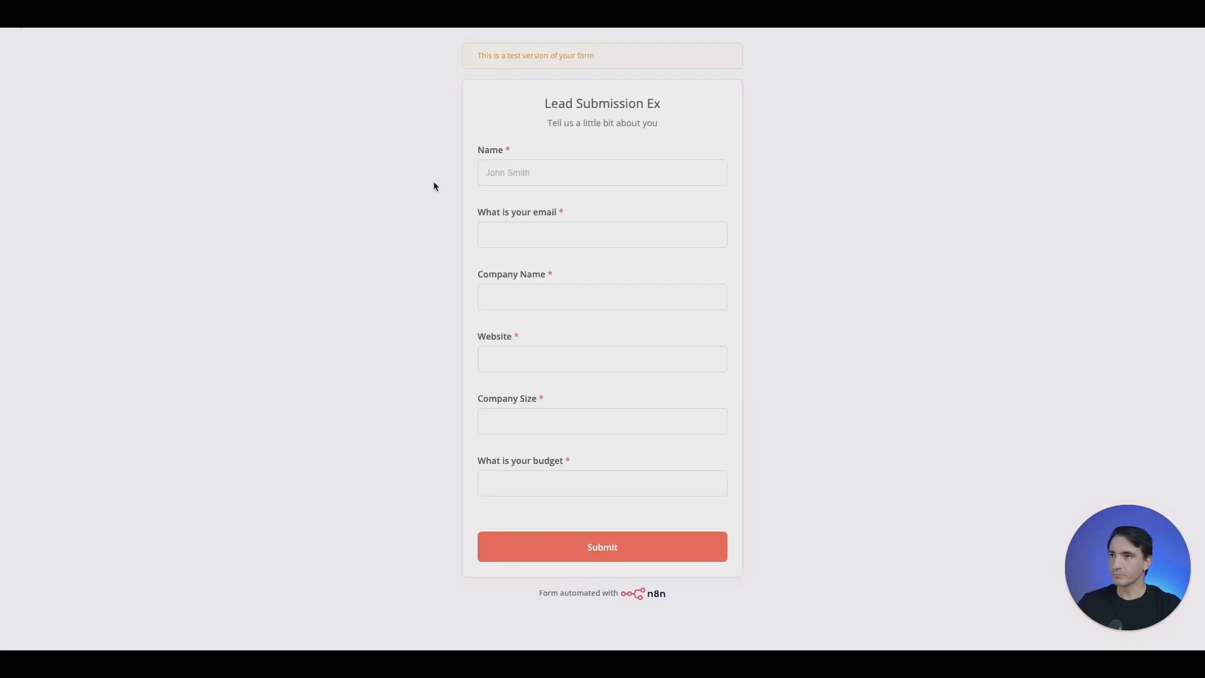
Enter the lead's name, e-mail, company name and website in the test form
left_click(565, 180)
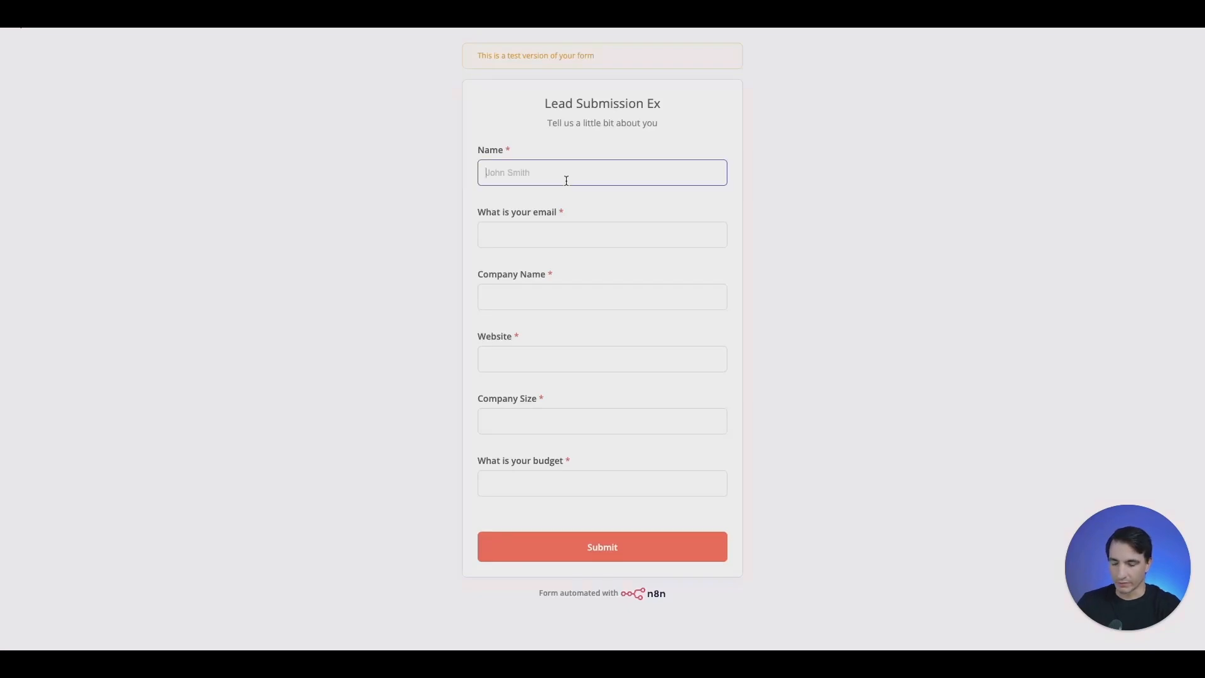
key("Tab")
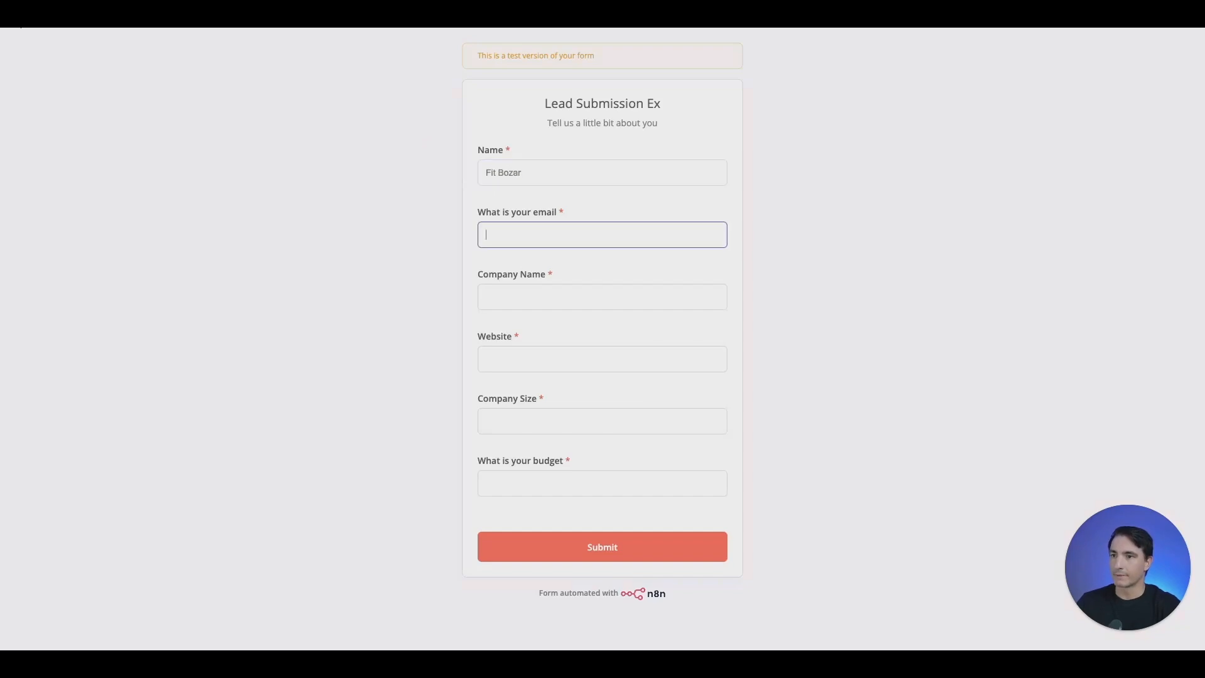
key("Tab")
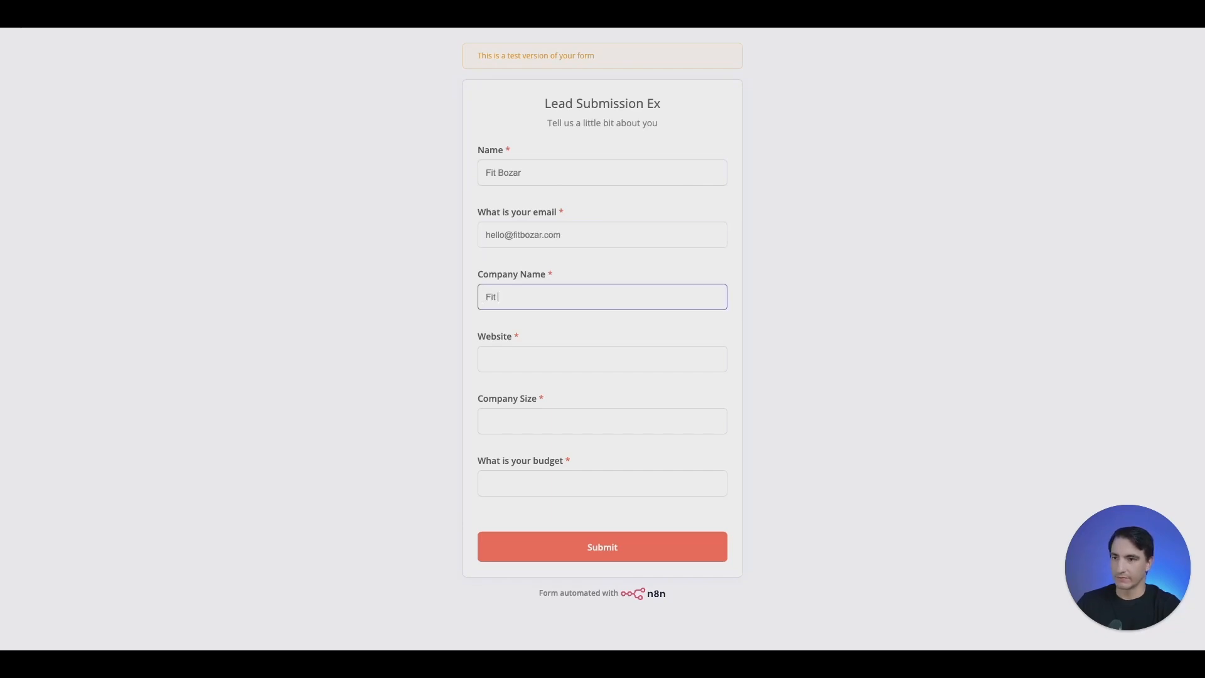
key("Tab")
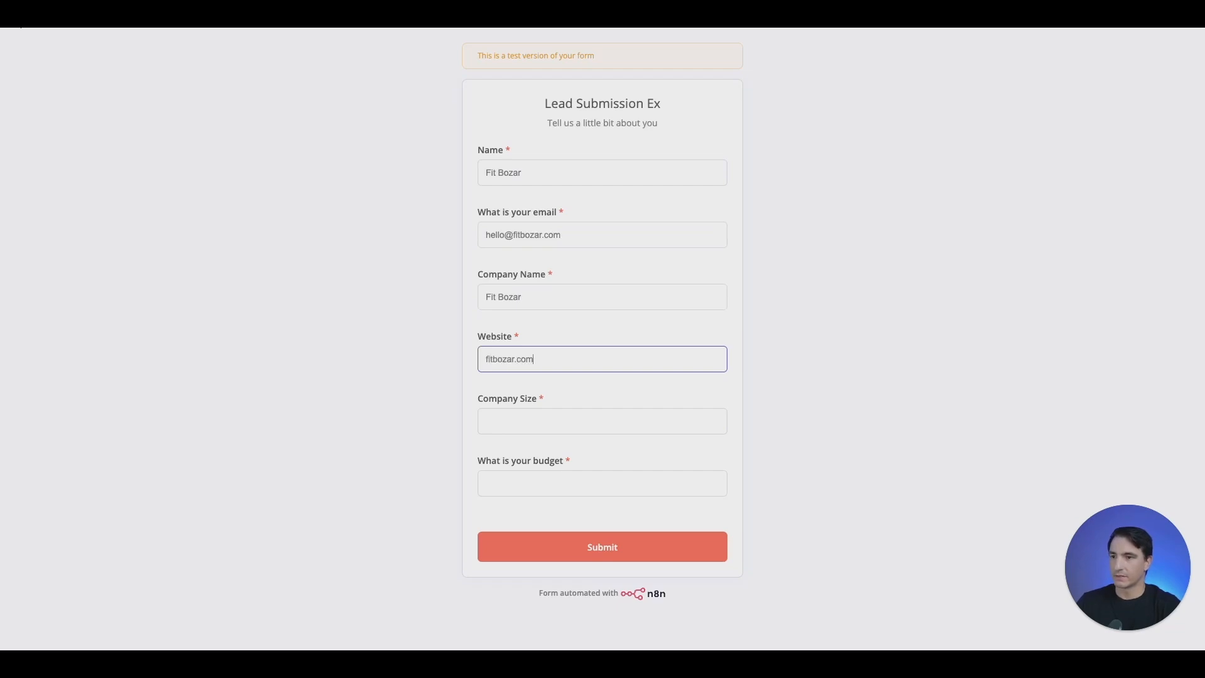
Enter Company Size 500 and budget 6000, then submit the form
key("Tab")
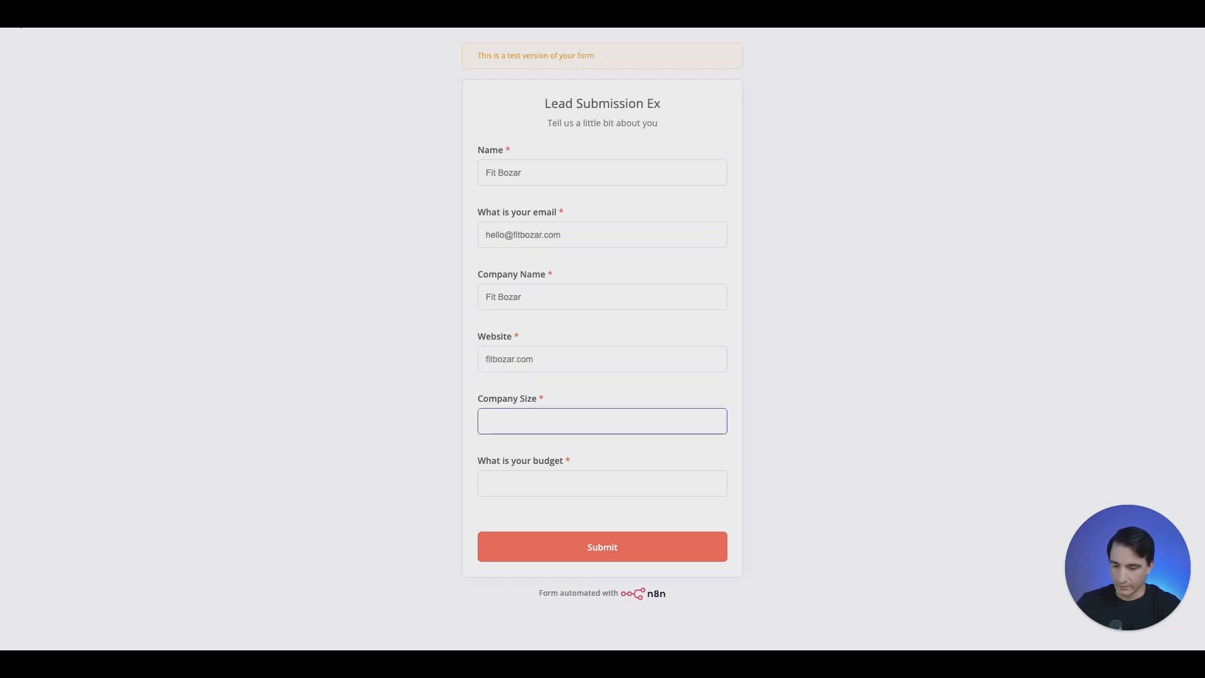
type("500")
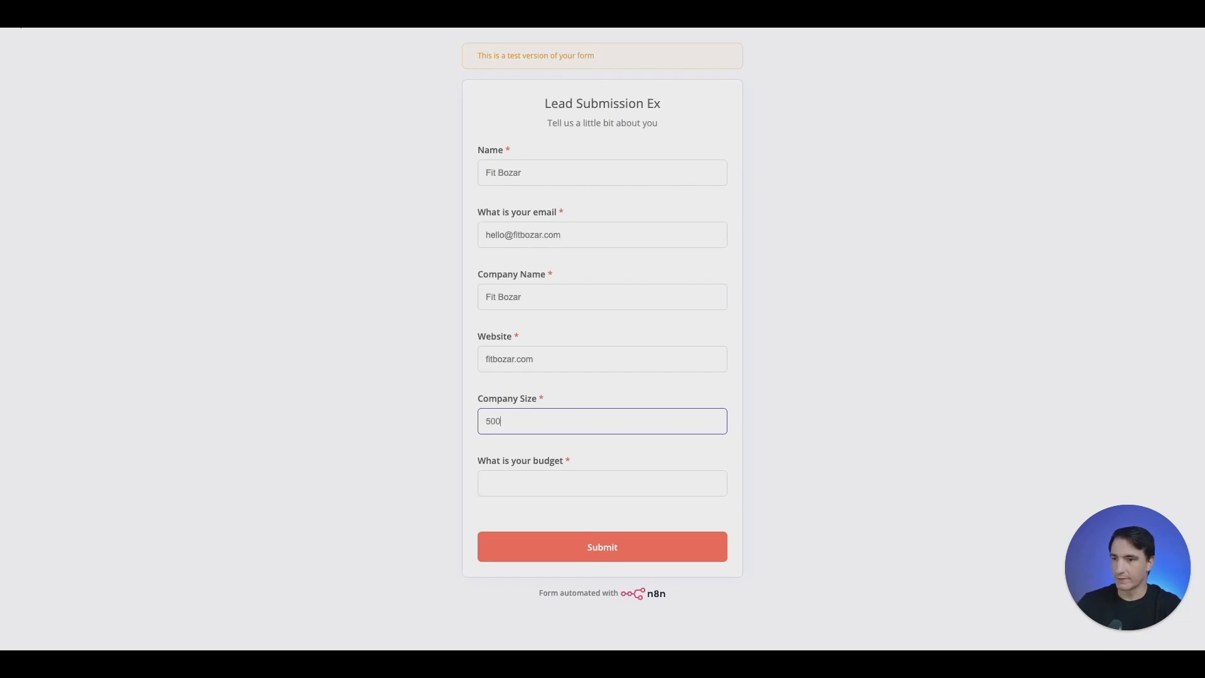
key("Tab")
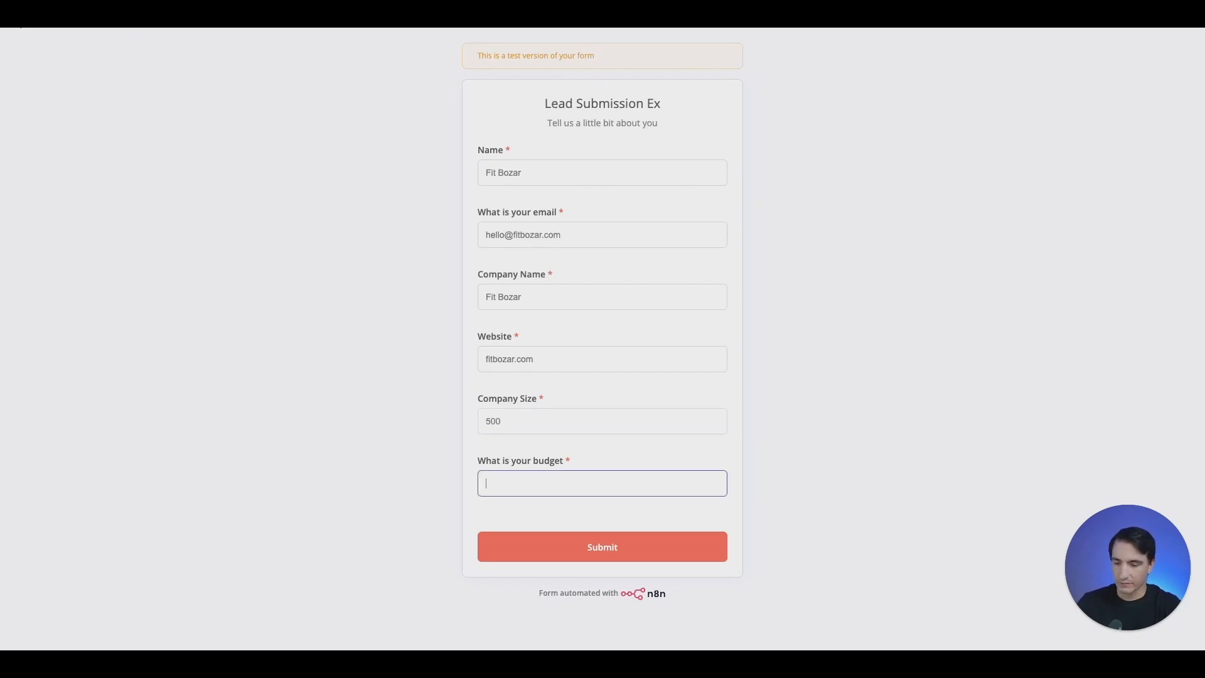
type("6000")
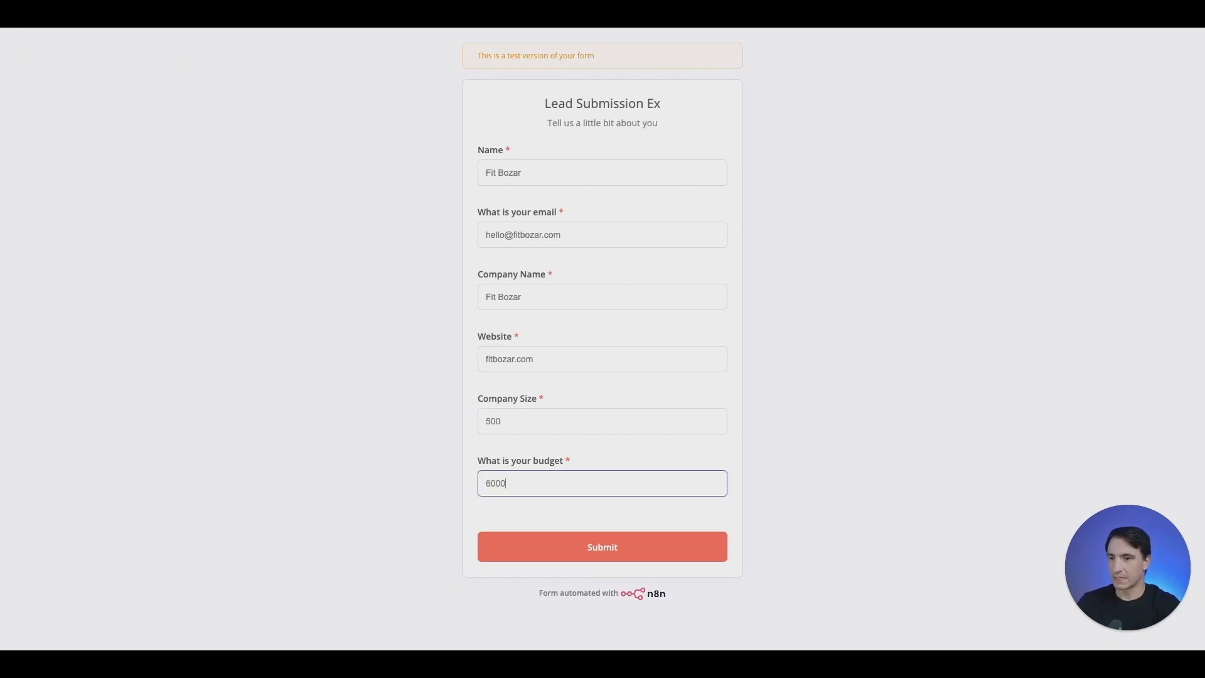
left_click(602, 546)
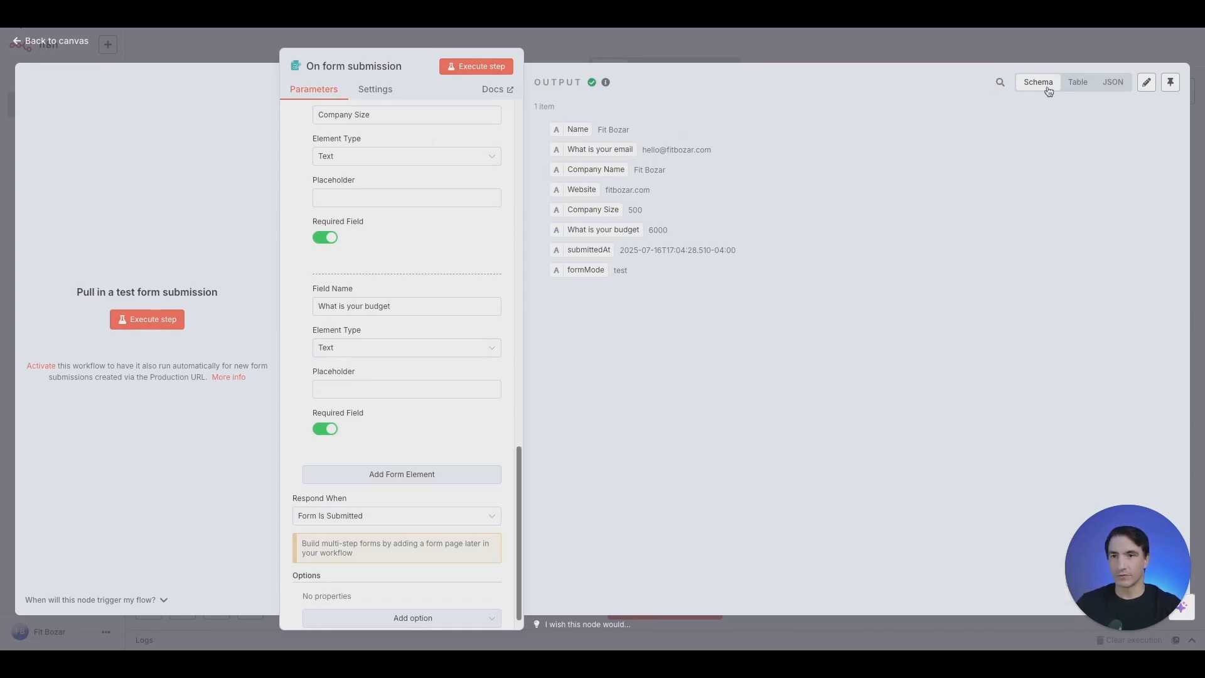
Review the submitted lead in Table, JSON and Schema views, then return to the canvas
left_click(1075, 88)
left_click(1112, 82)
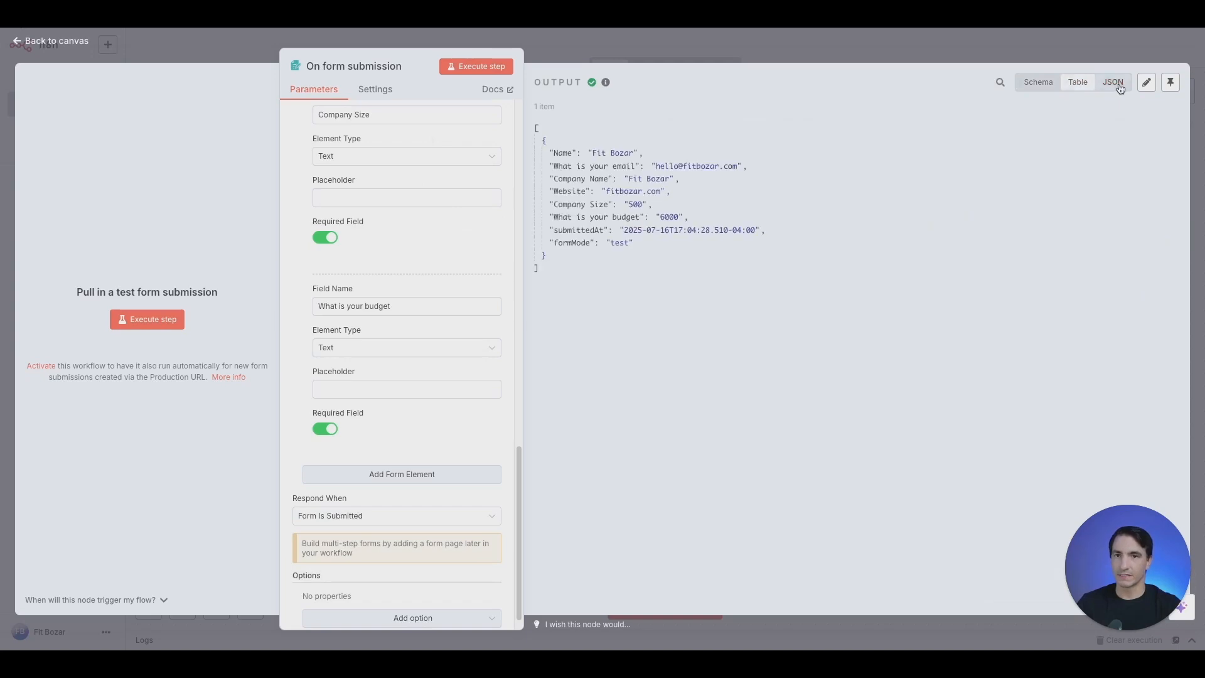
left_click(1034, 87)
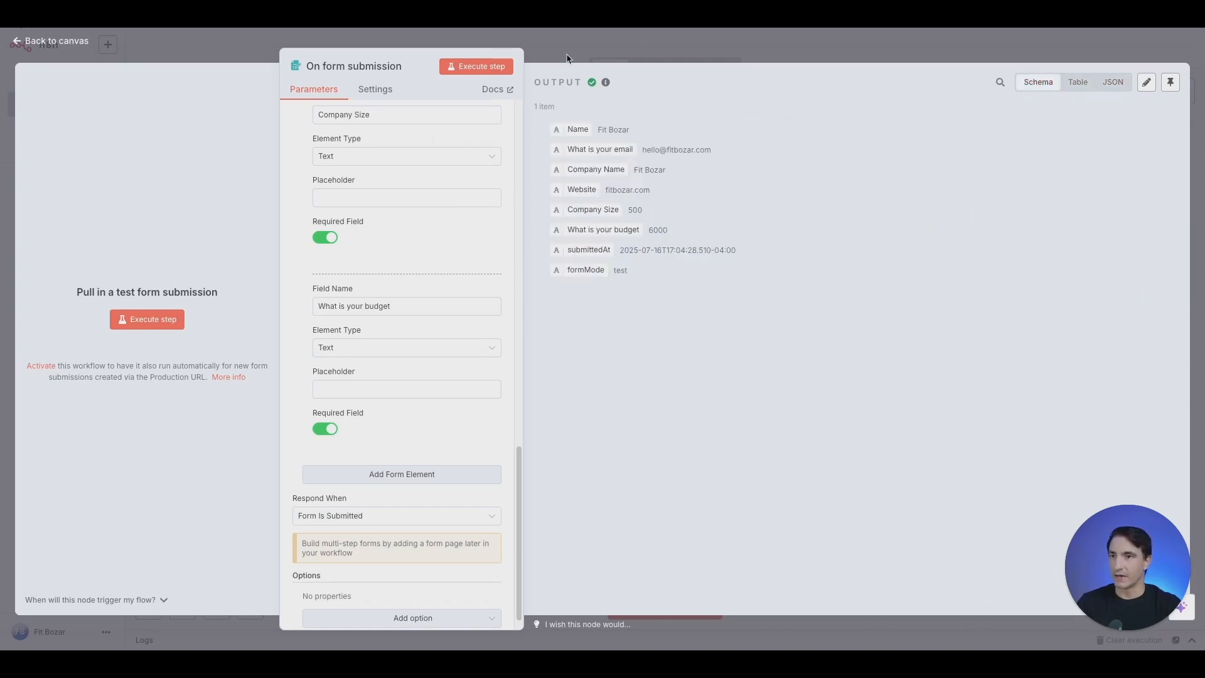
left_click(566, 54)
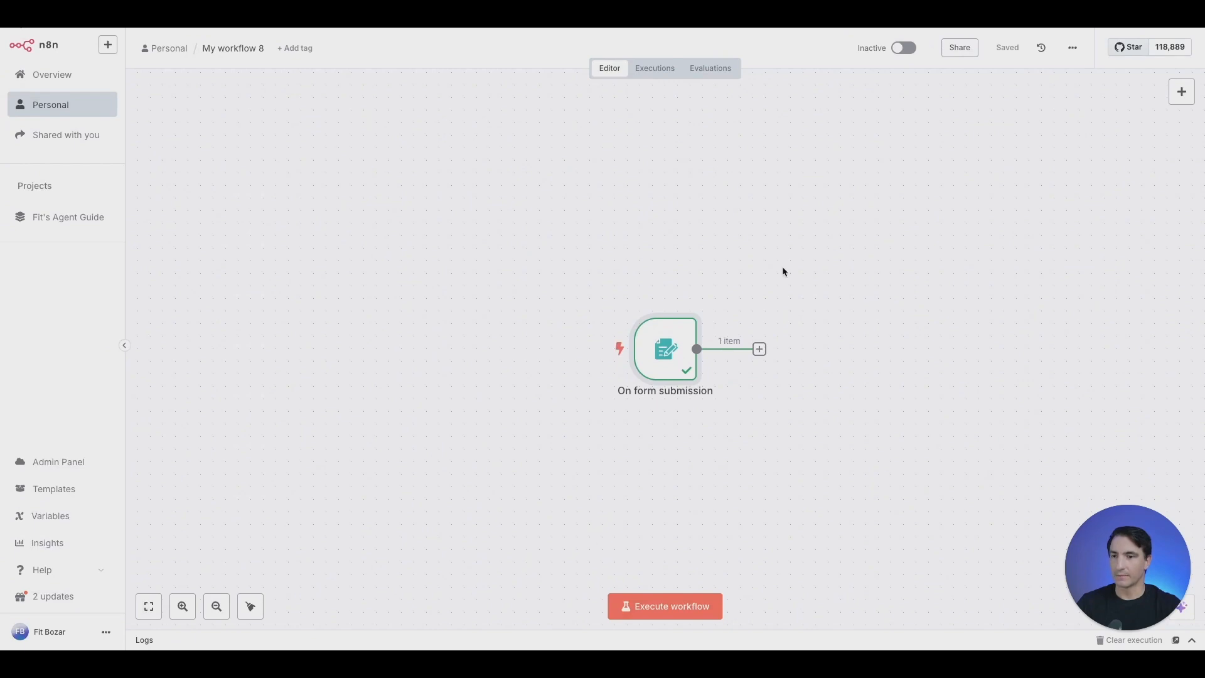
Add a Wait node after the form trigger with a wait amount of 2 seconds
key("Tab")
type("wait")
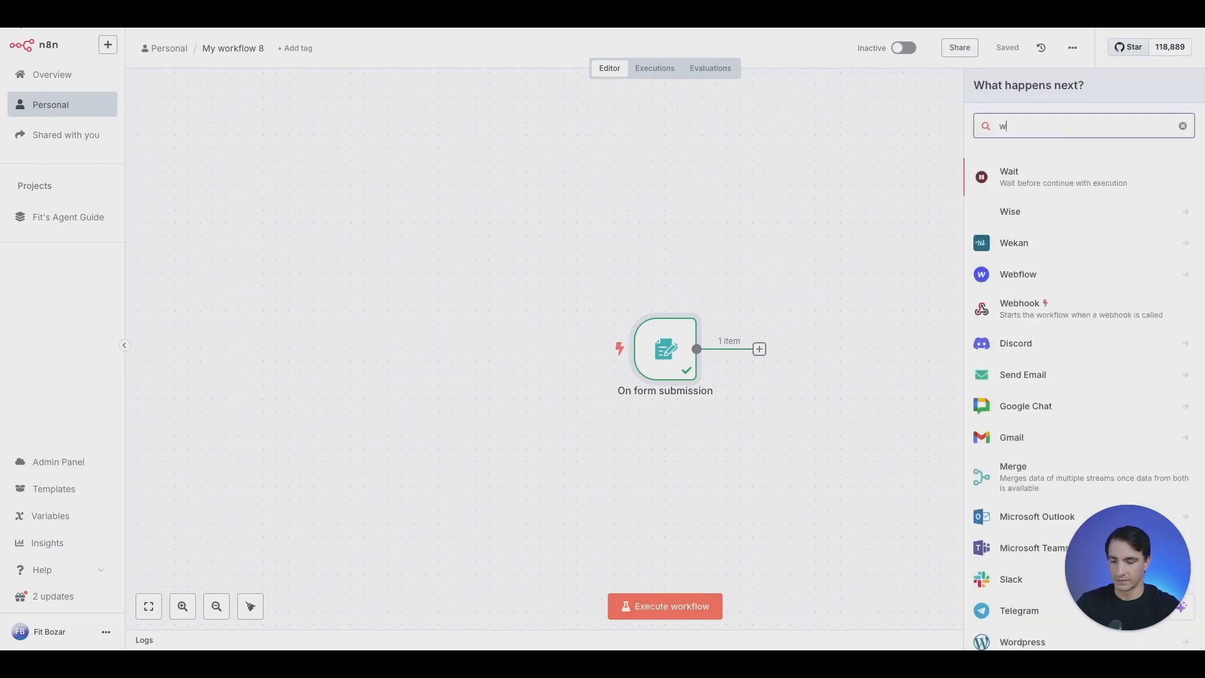
left_click(1007, 176)
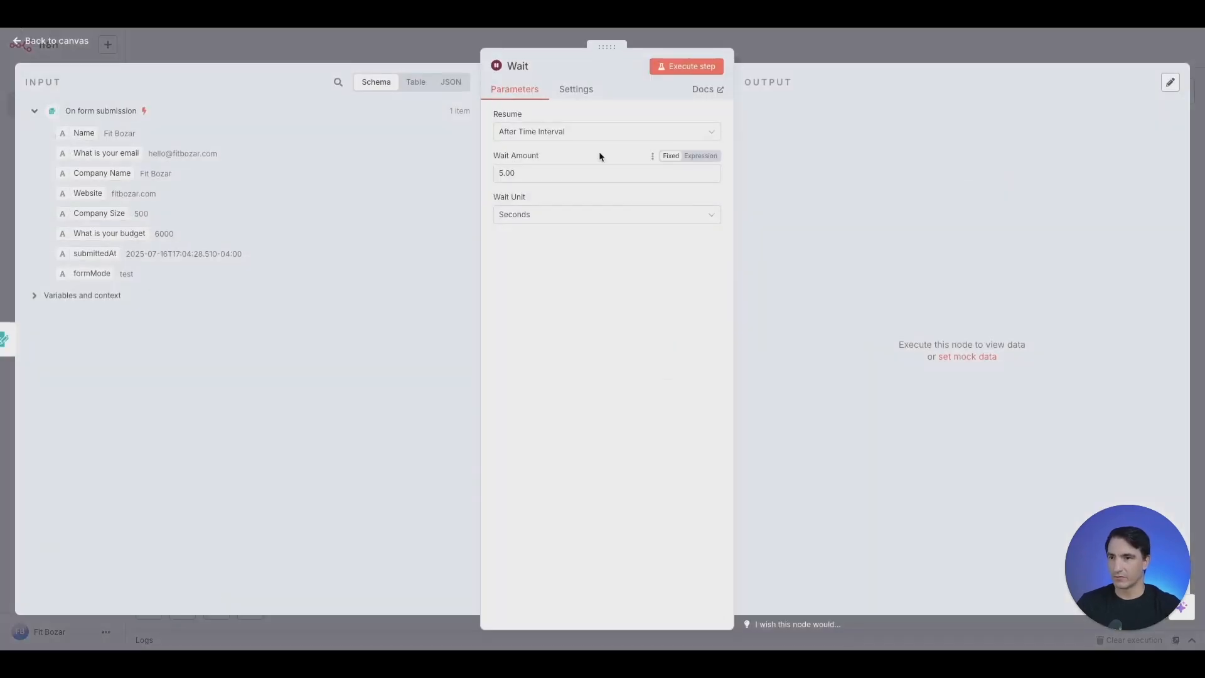
double_click(571, 179)
type("2")
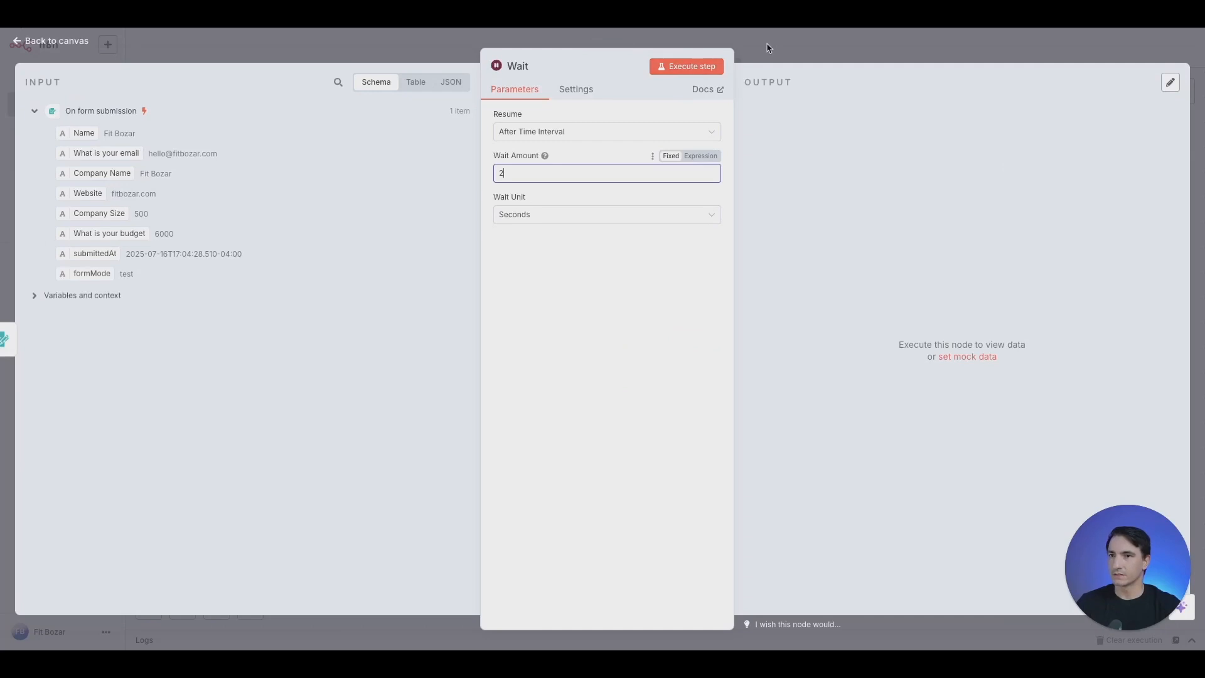
key("Escape")
left_click(876, 349)
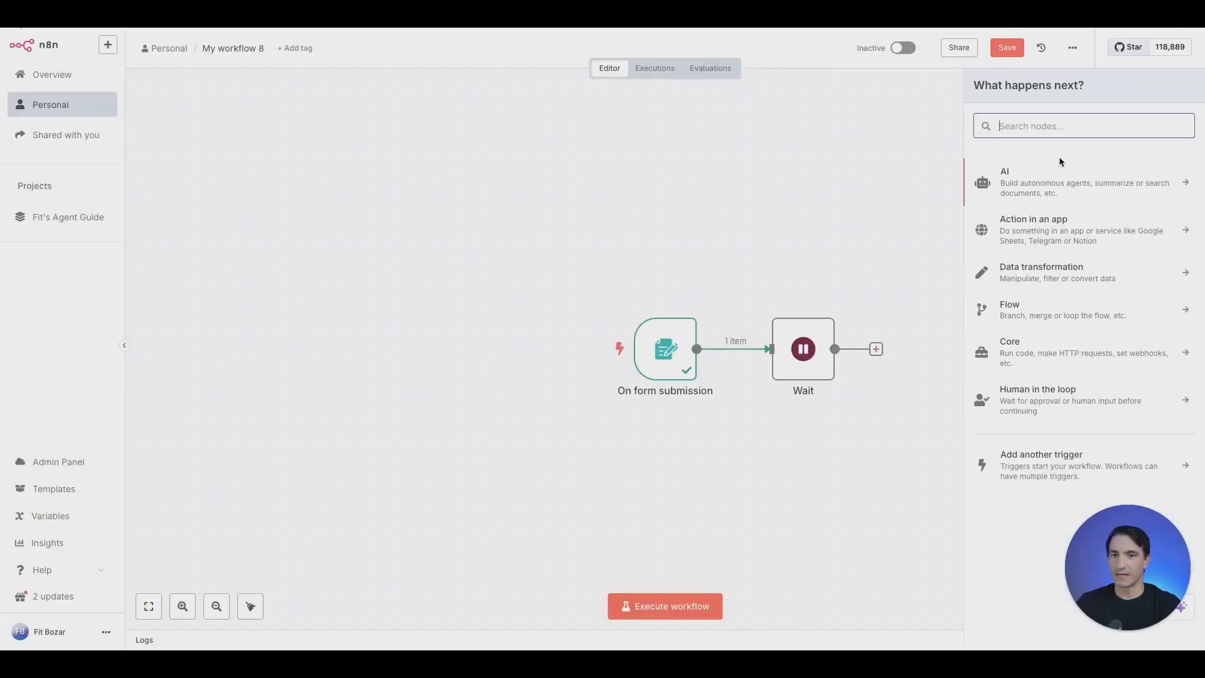
Add an AI Agent with prompt defined below: 'You are an expert assistant who will help filter leads'
left_click(1038, 181)
left_click(1039, 256)
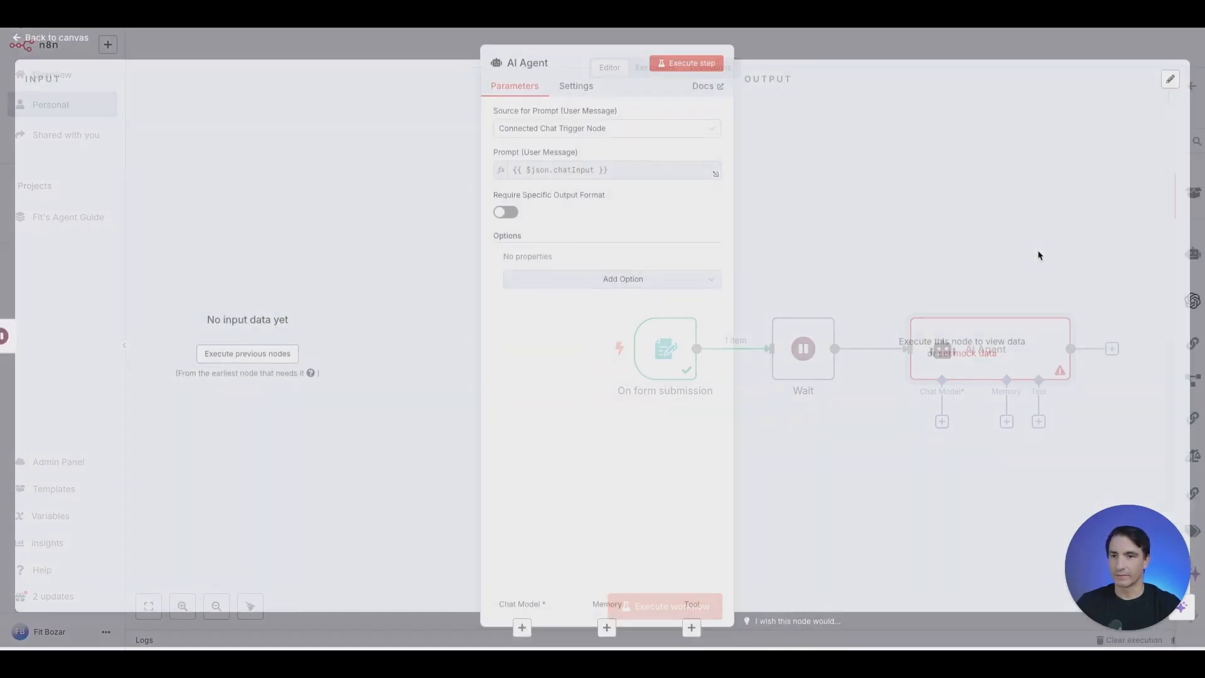
left_click(607, 131)
left_click(561, 225)
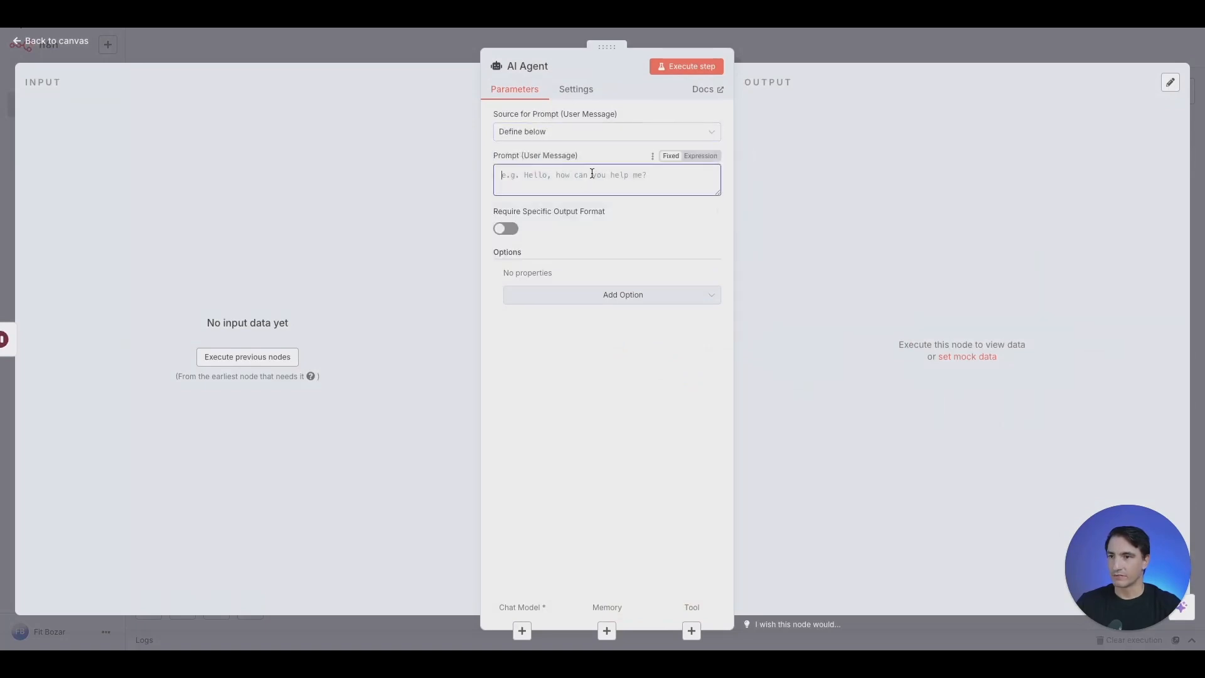
type("You are")
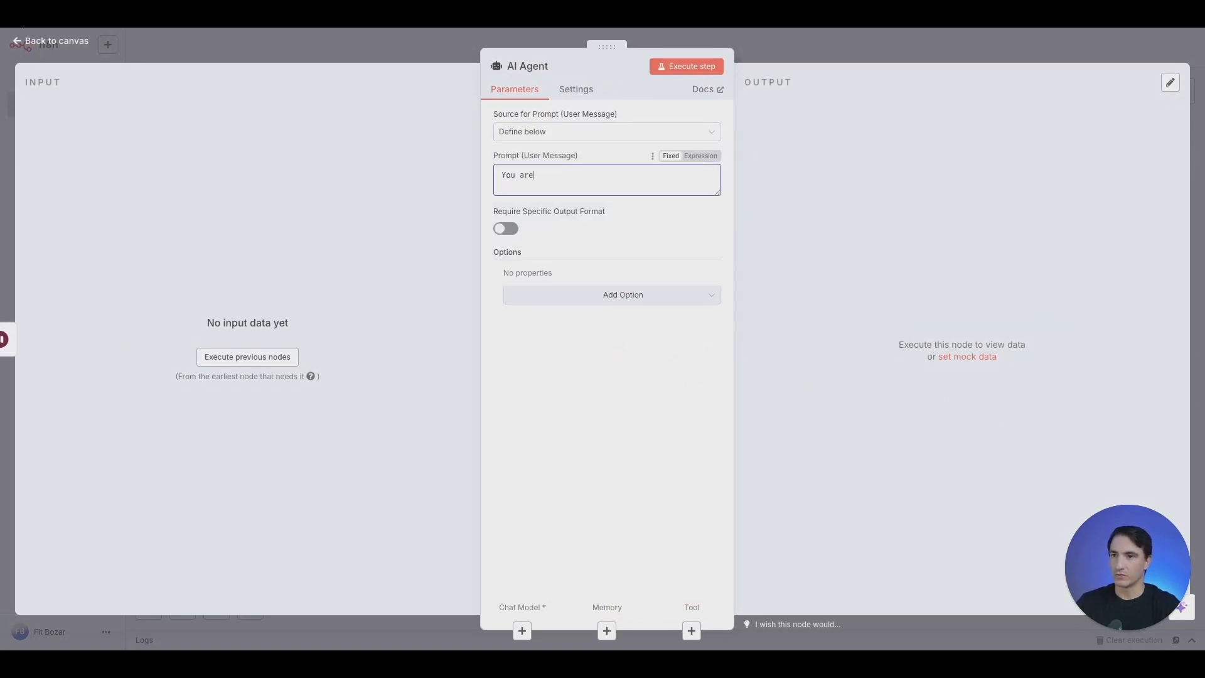
type(" an expert a")
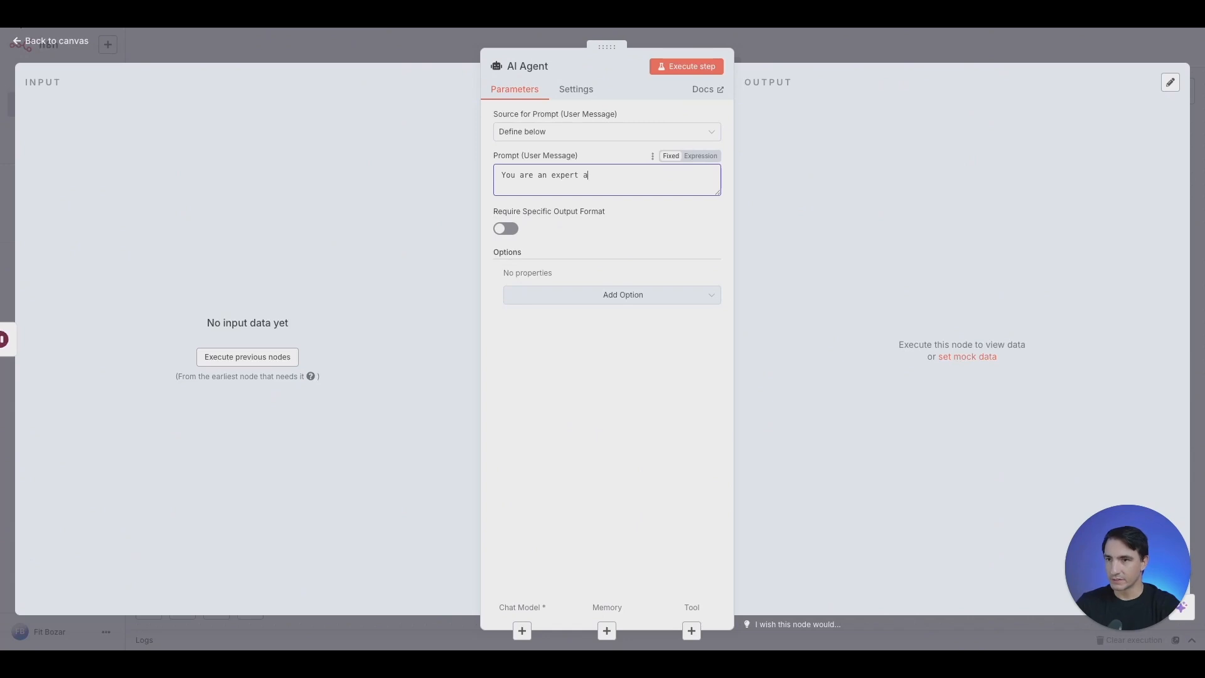
type("ssist")
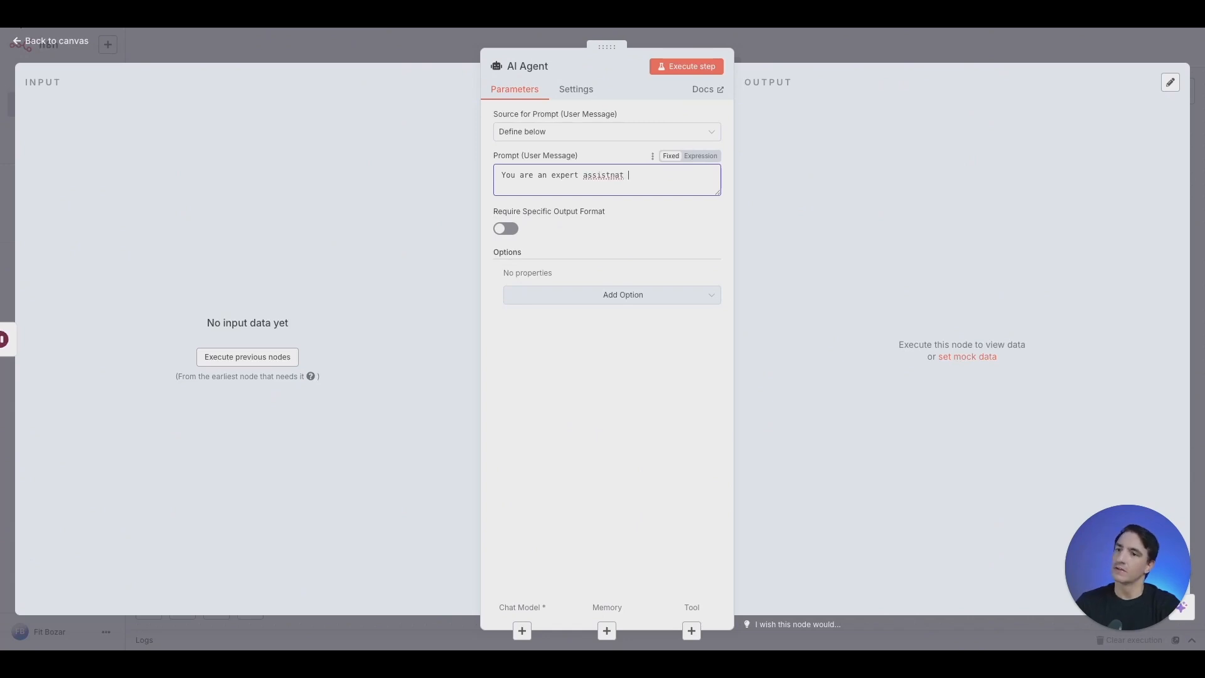
type("ant who will ")
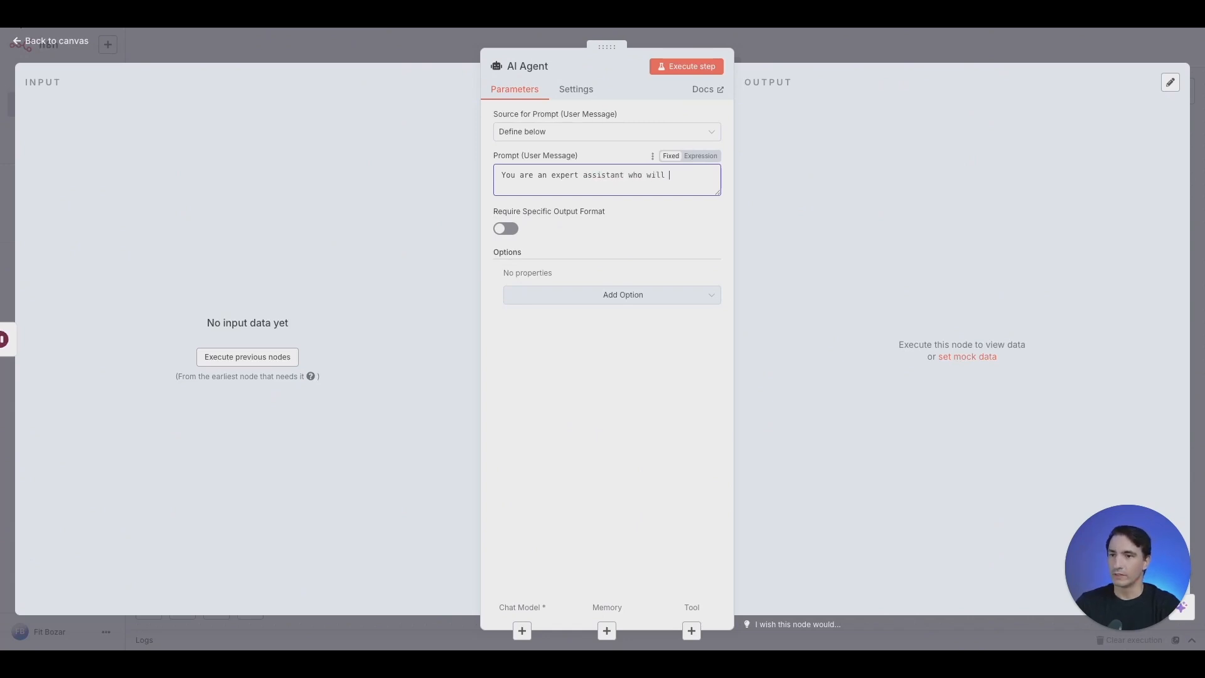
type("help filter leads")
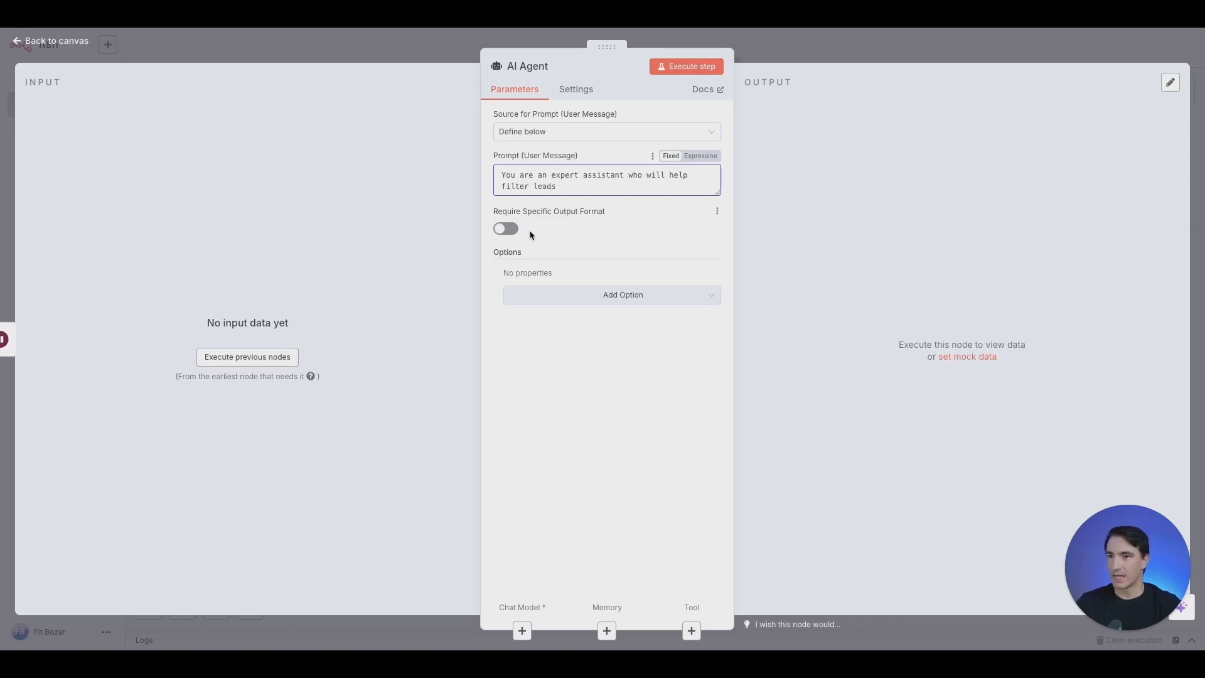
left_click(611, 295)
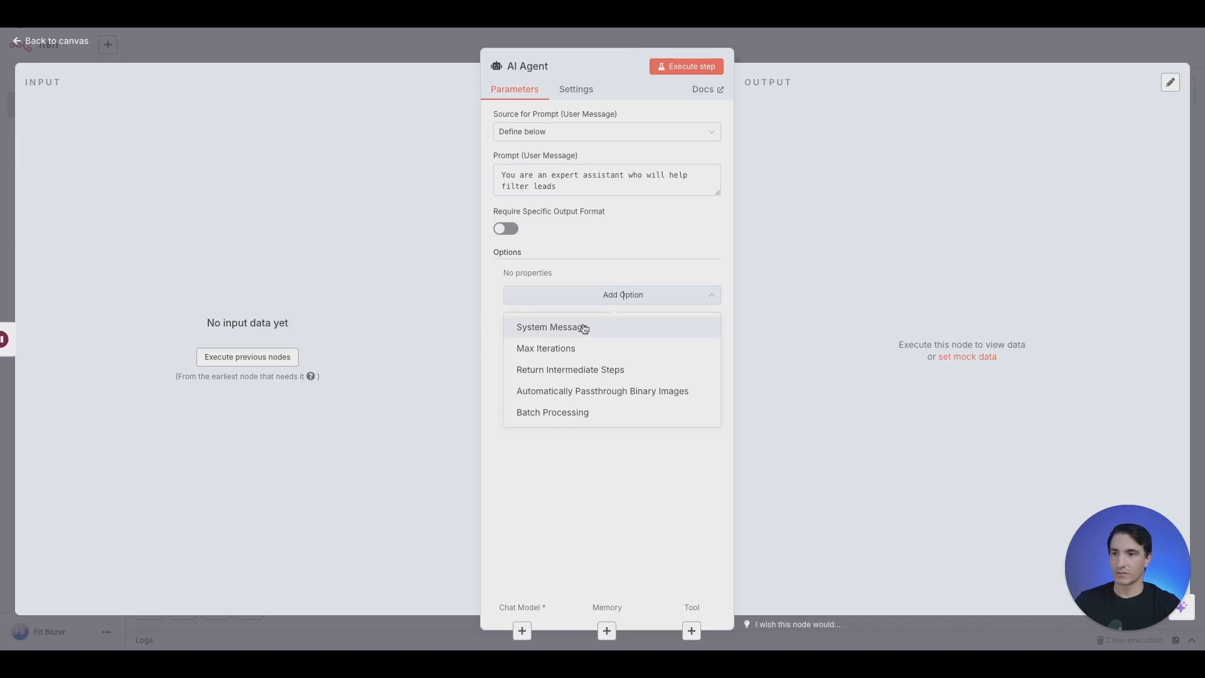
Add a scoring system message, mapping Name, Email, Company Name, Website, Company Size and Budget from the form
left_click(520, 323)
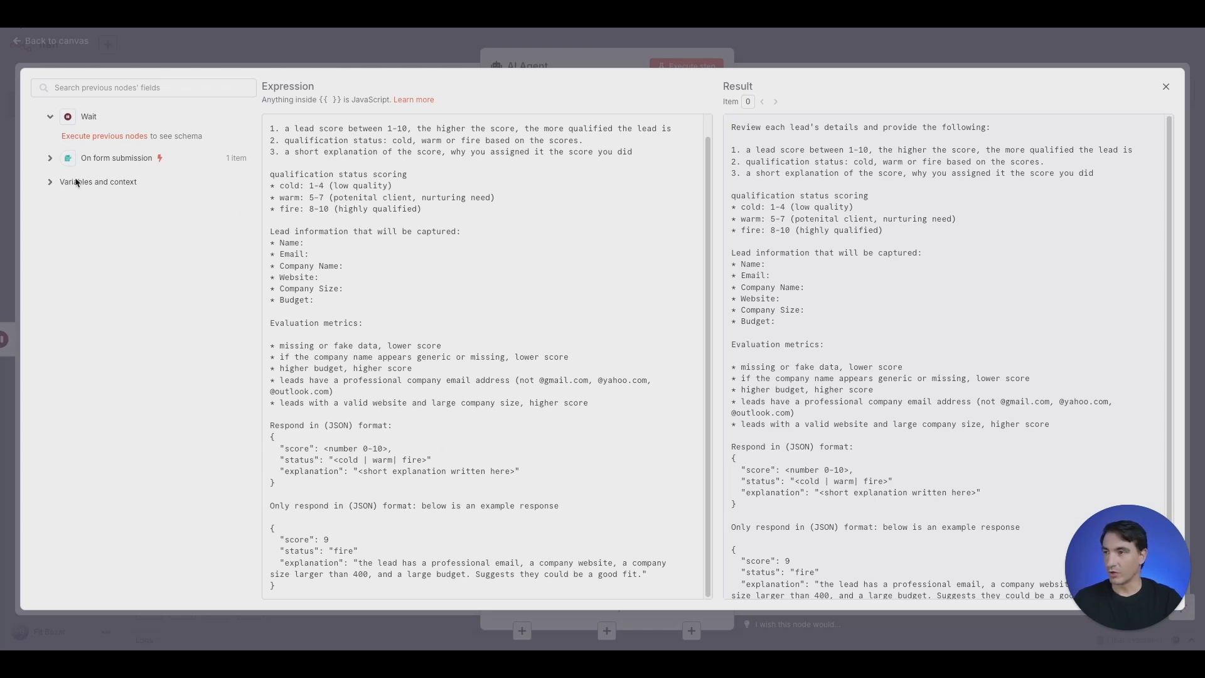
left_click(50, 162)
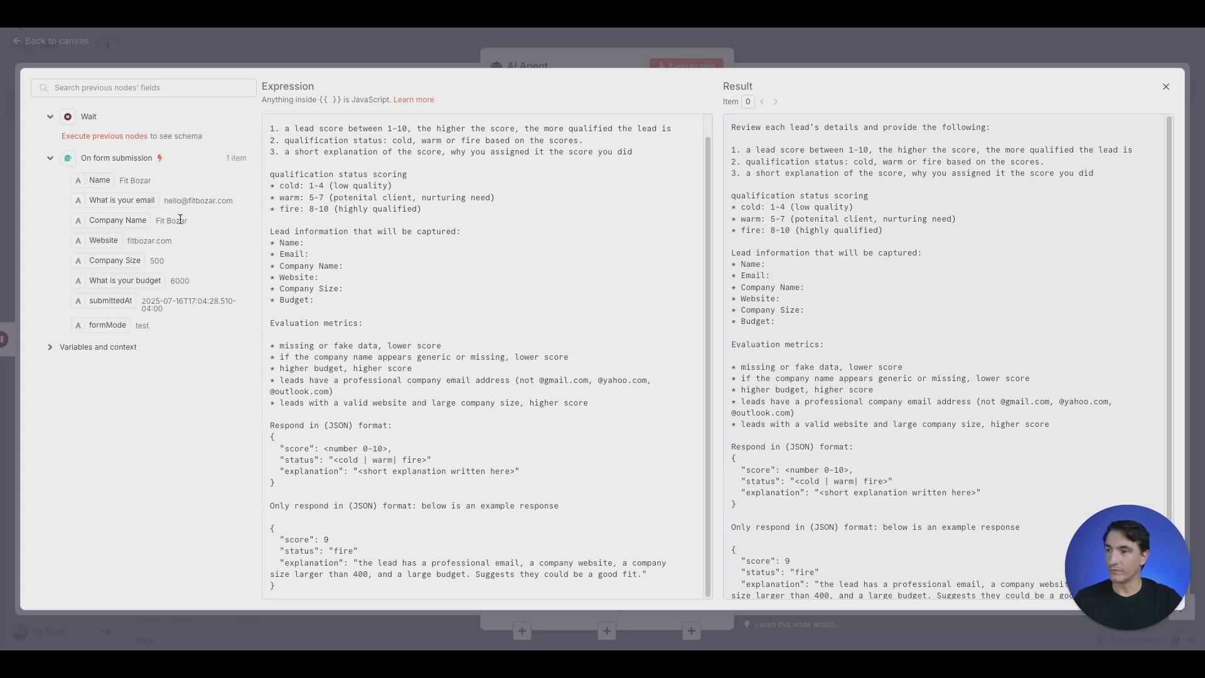
left_click_drag(99, 180, 305, 243)
left_click_drag(97, 195, 377, 266)
left_click_drag(134, 221, 345, 278)
left_click_drag(110, 240, 321, 290)
left_click_drag(152, 264, 345, 300)
left_click_drag(123, 278, 429, 316)
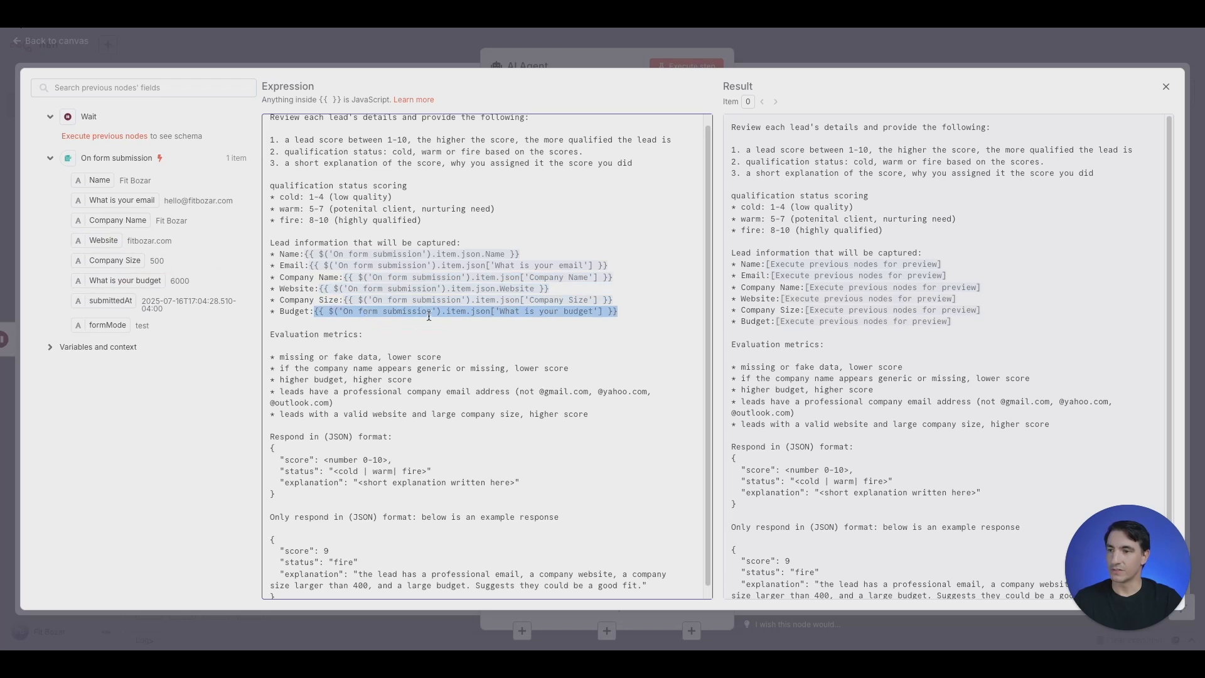
Attach an OpenAI Chat Model using gpt-4.1-mini to the AI Agent and return to the canvas
left_click(591, 239)
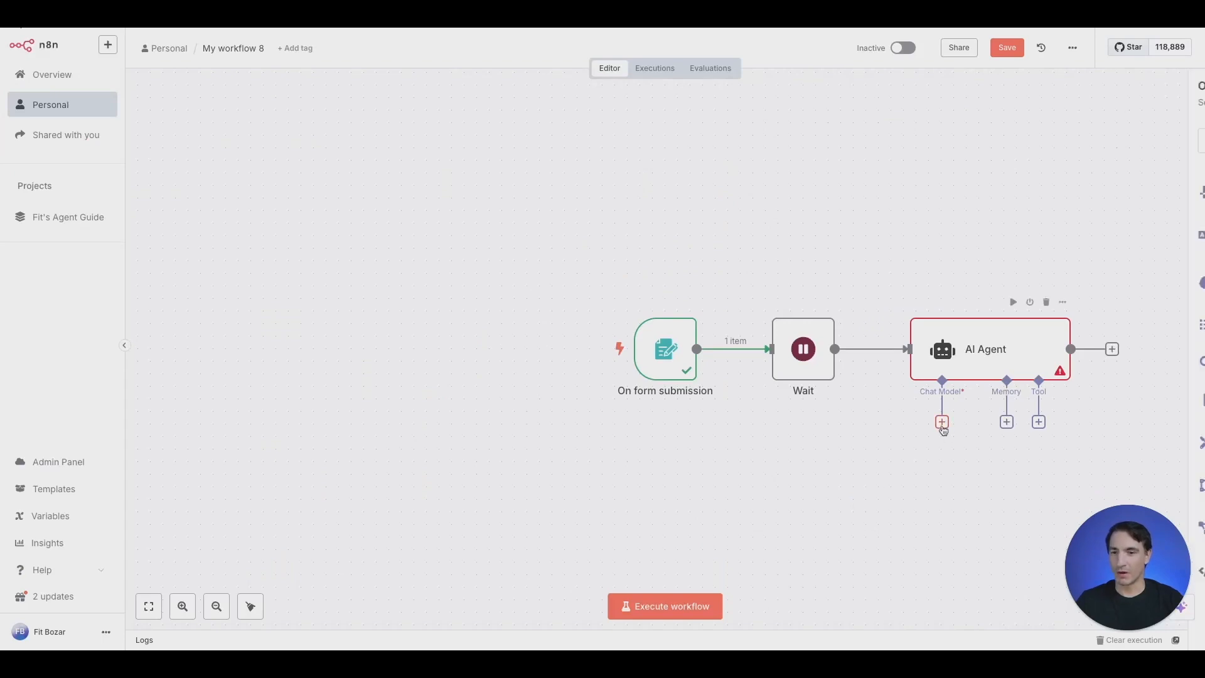
left_click(942, 422)
type("opena")
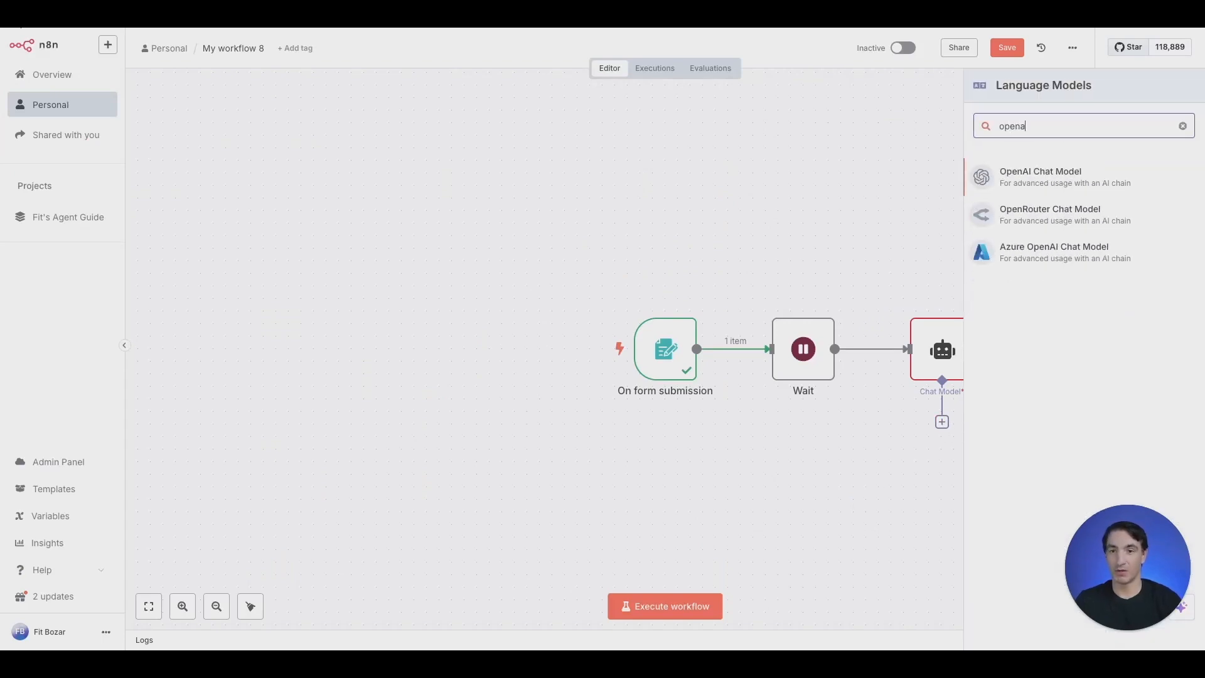
left_click(1045, 173)
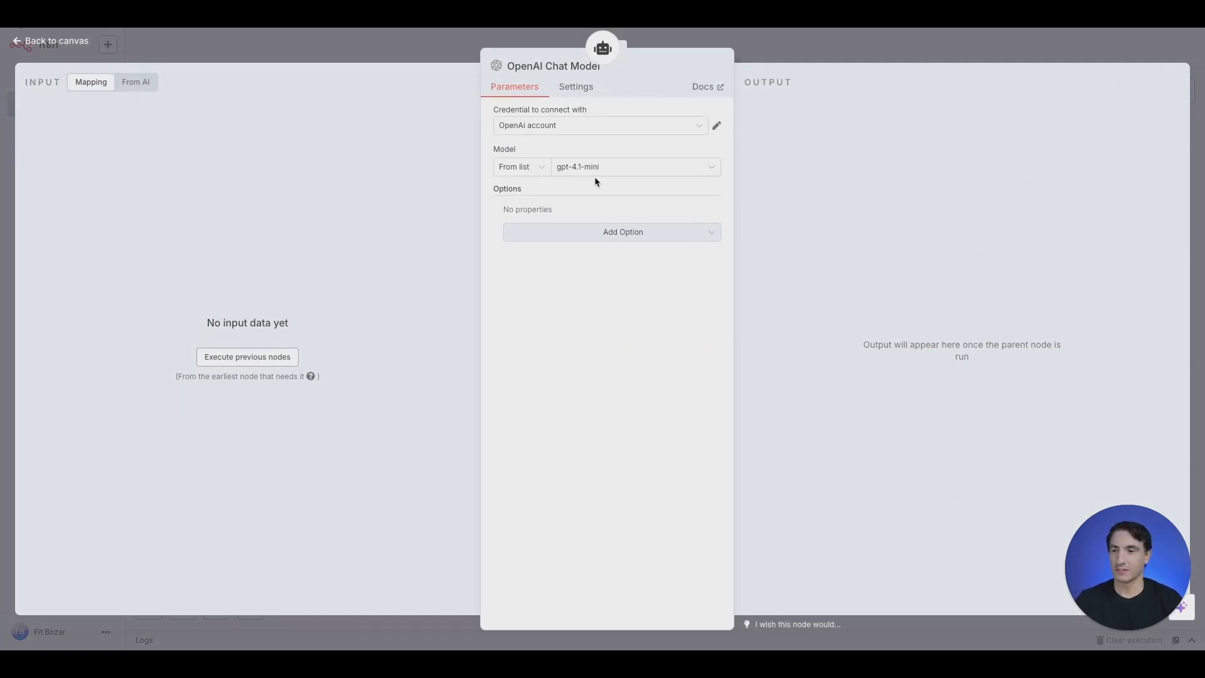
left_click(404, 55)
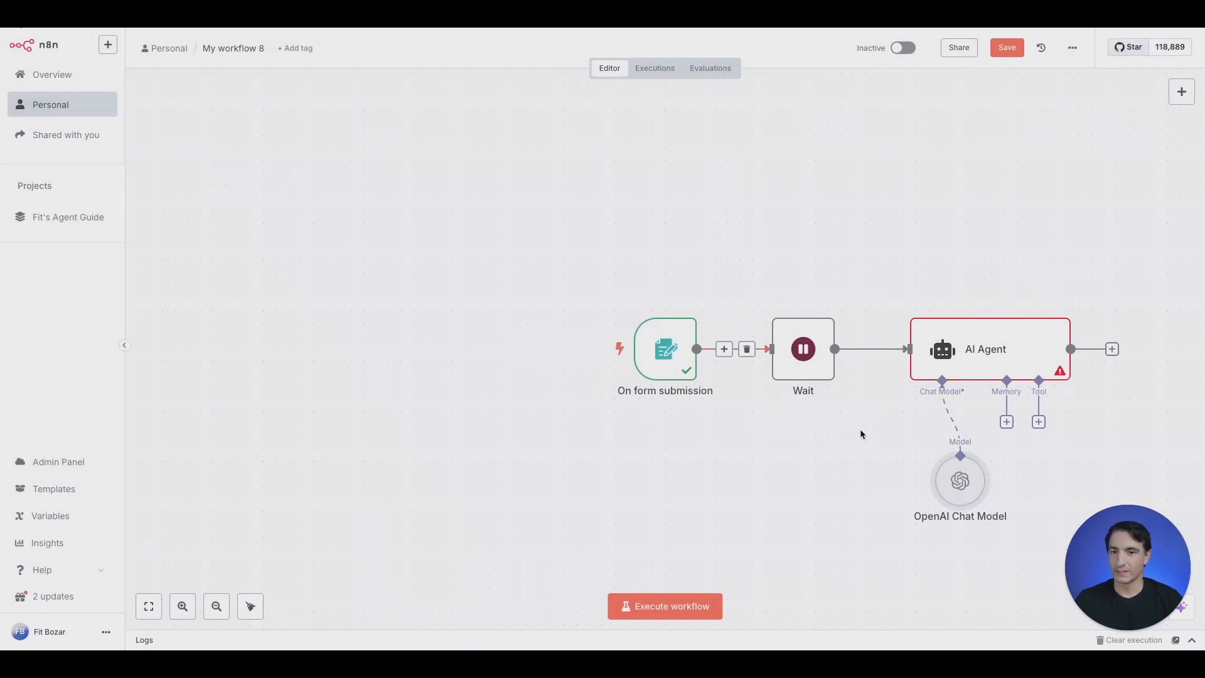
Attach a Simple Memory to the AI Agent whose session key is defined as the form's submittedAt value
left_click(1007, 421)
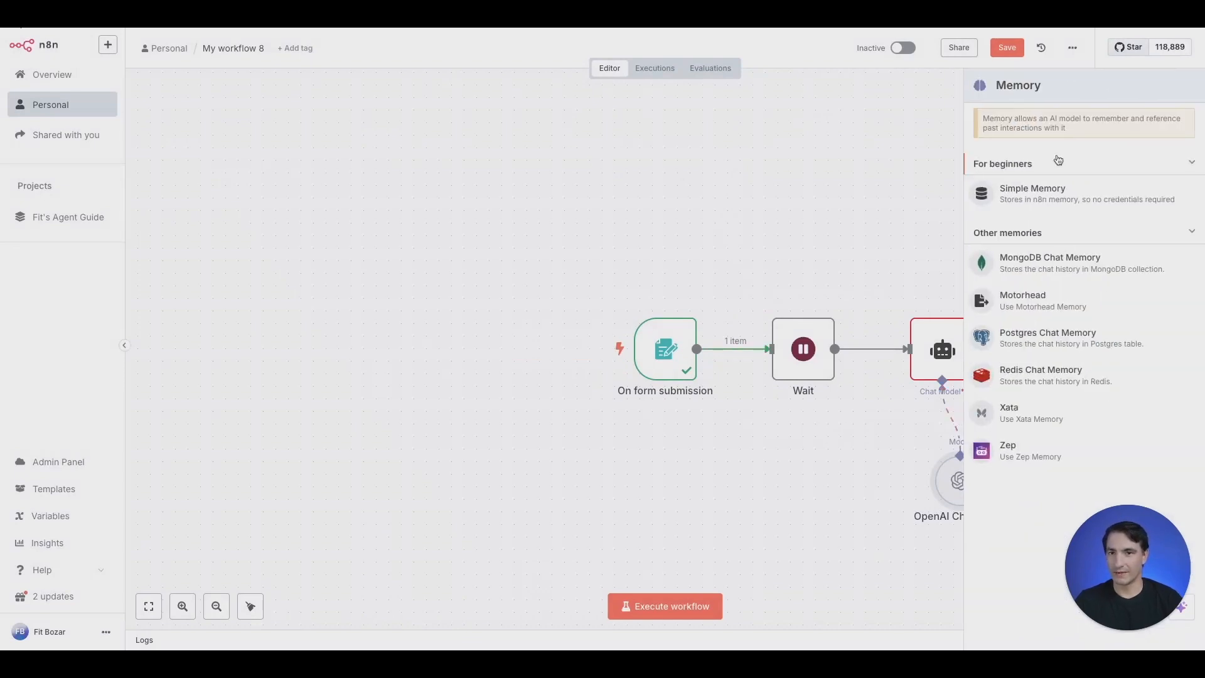
left_click(1041, 200)
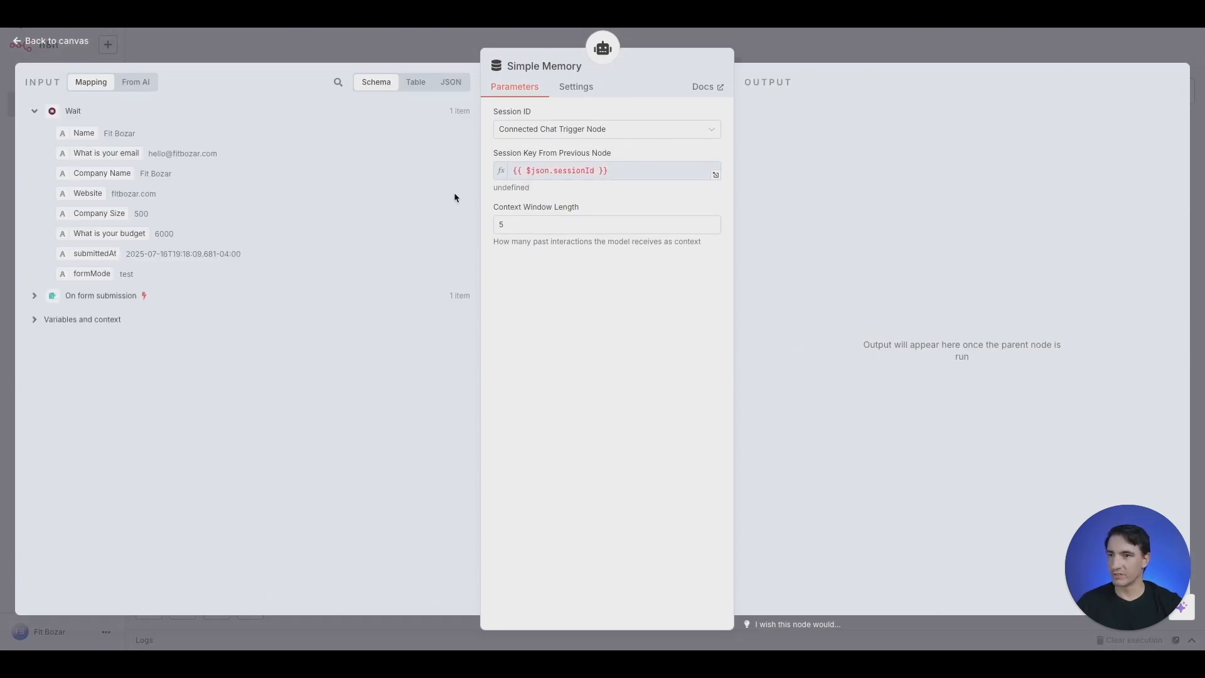
left_click(574, 129)
left_click(553, 200)
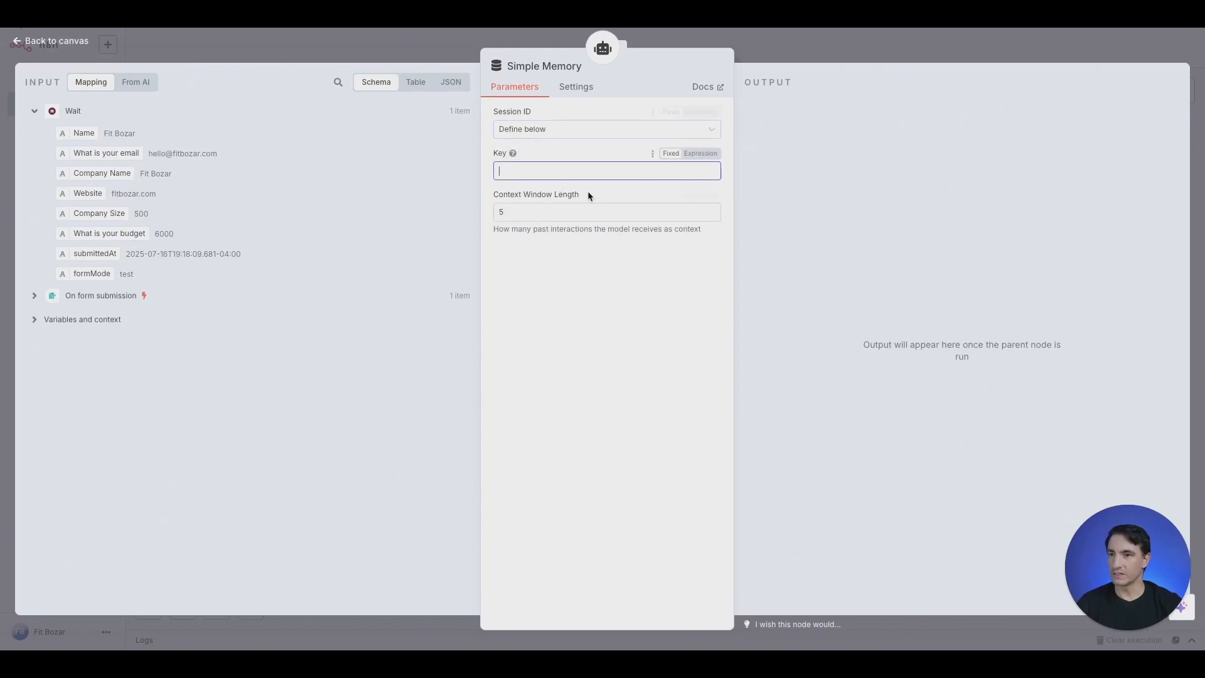
left_click_drag(93, 254, 543, 173)
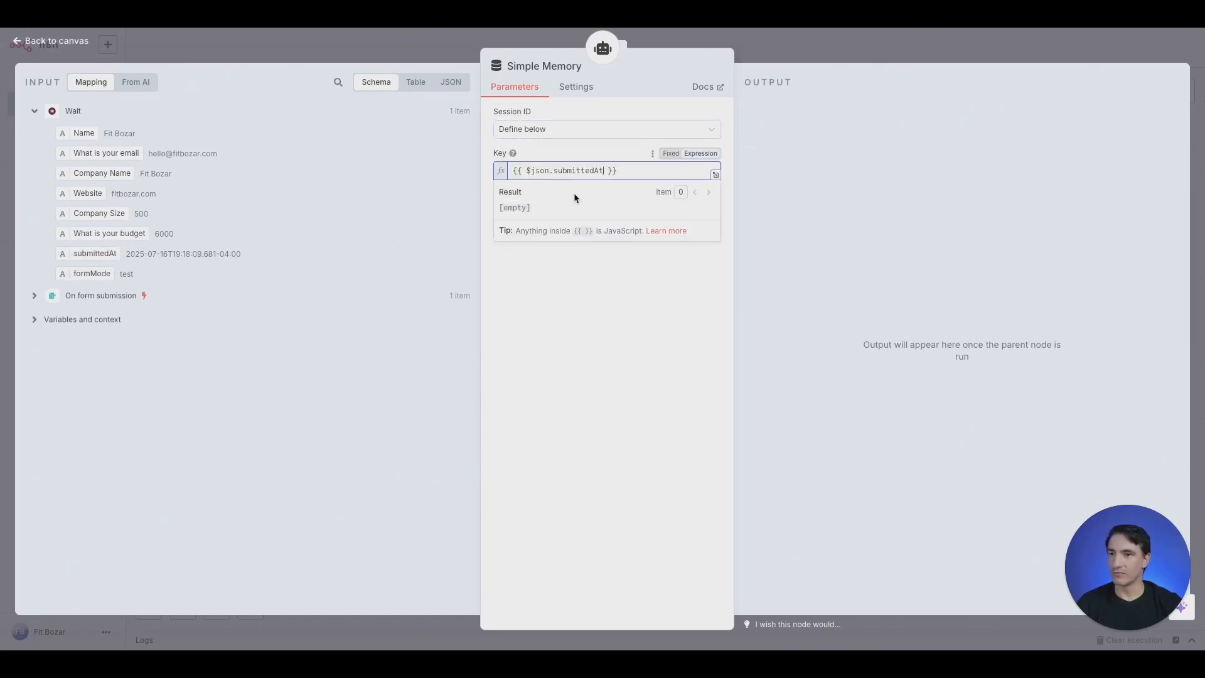
left_click(413, 52)
double_click(599, 321)
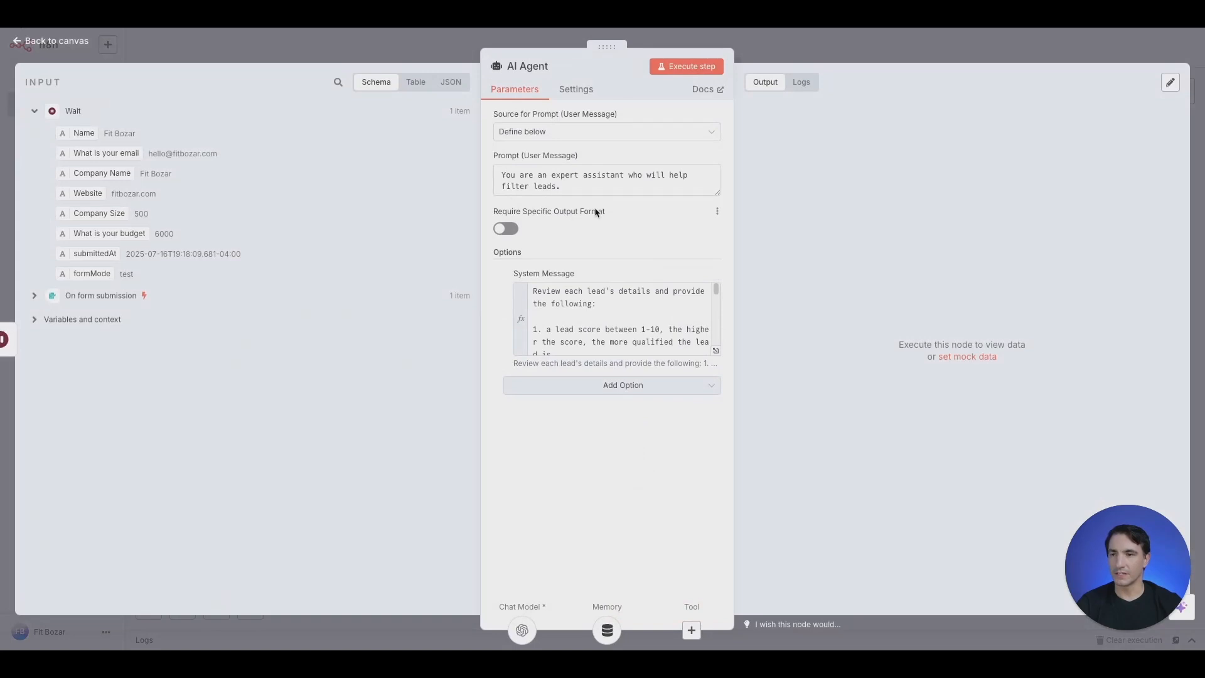
Make the AI Agent require a specific output format and change the prompt's score range to 1-10
left_click(512, 232)
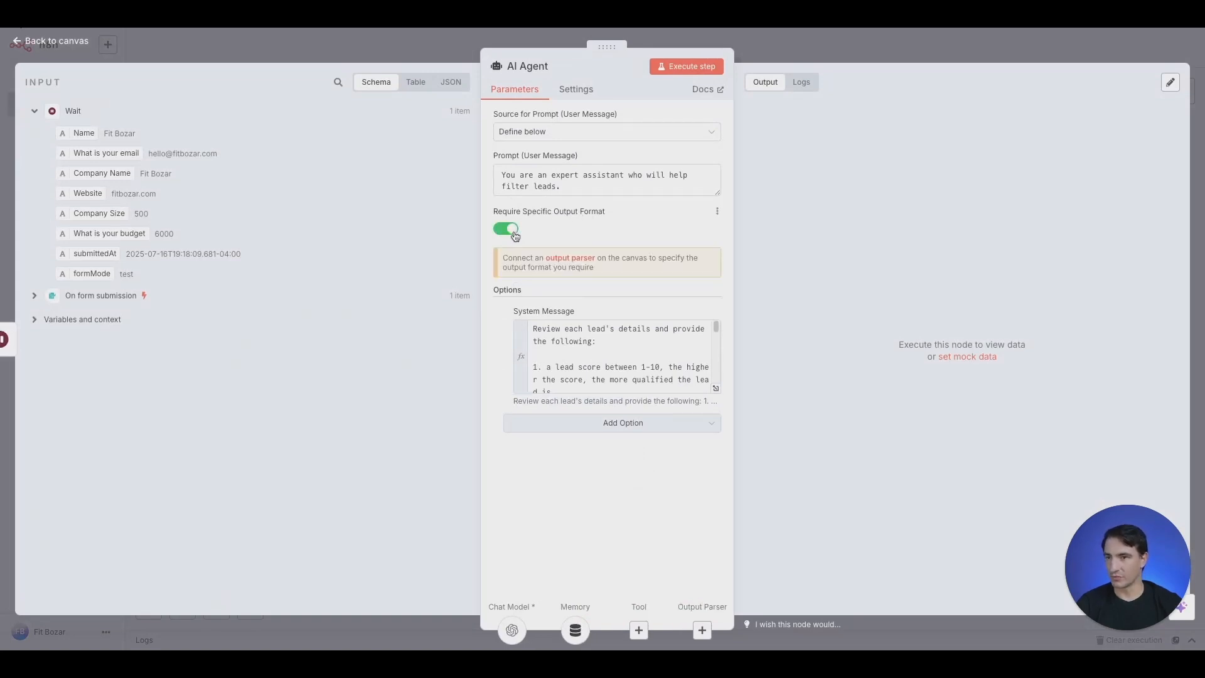
left_click(715, 388)
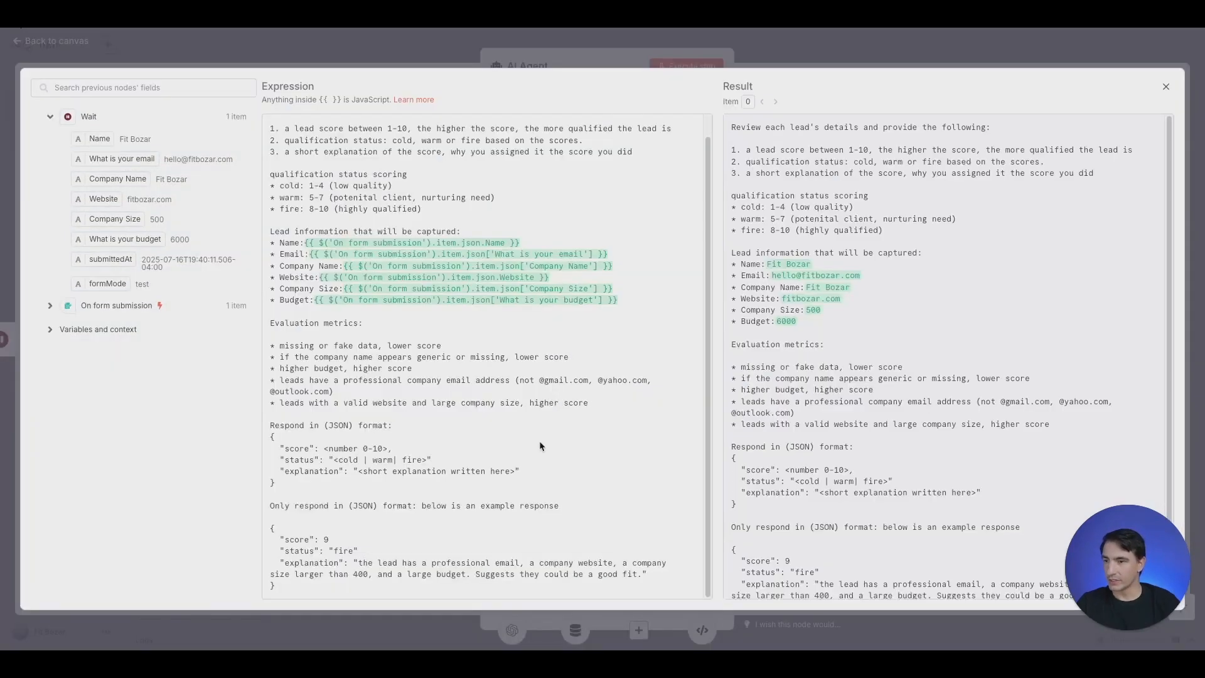
left_click(486, 459)
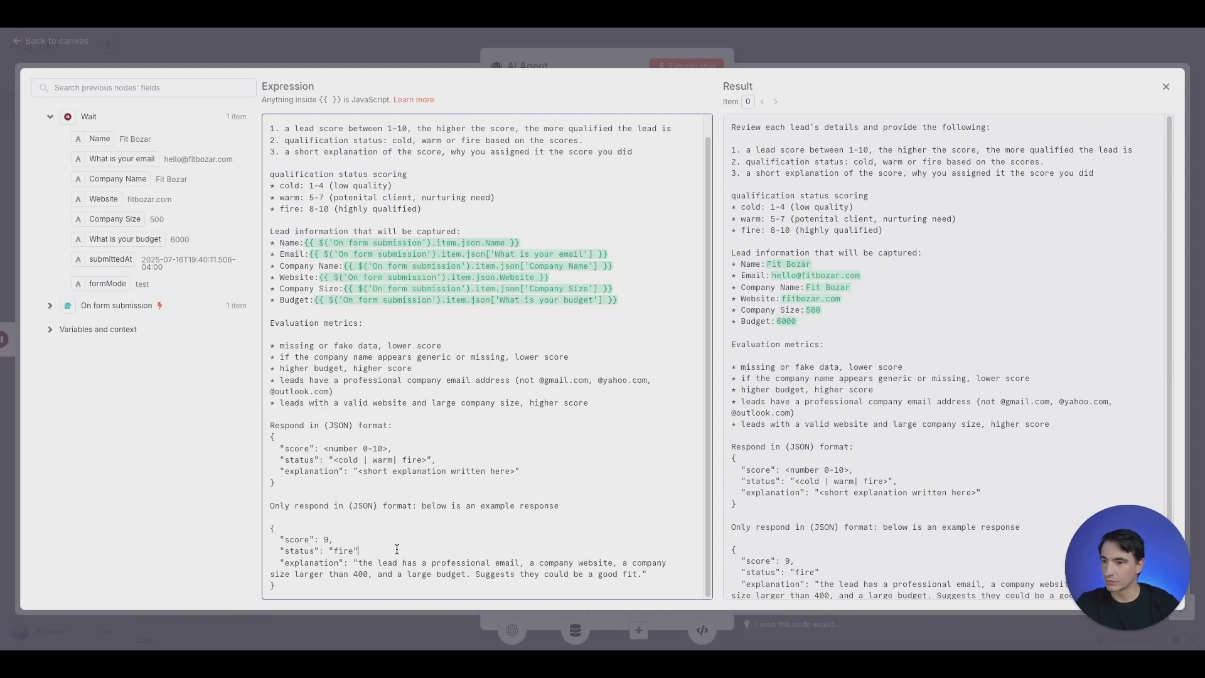
left_click(367, 447)
key("BackSpace")
type("1")
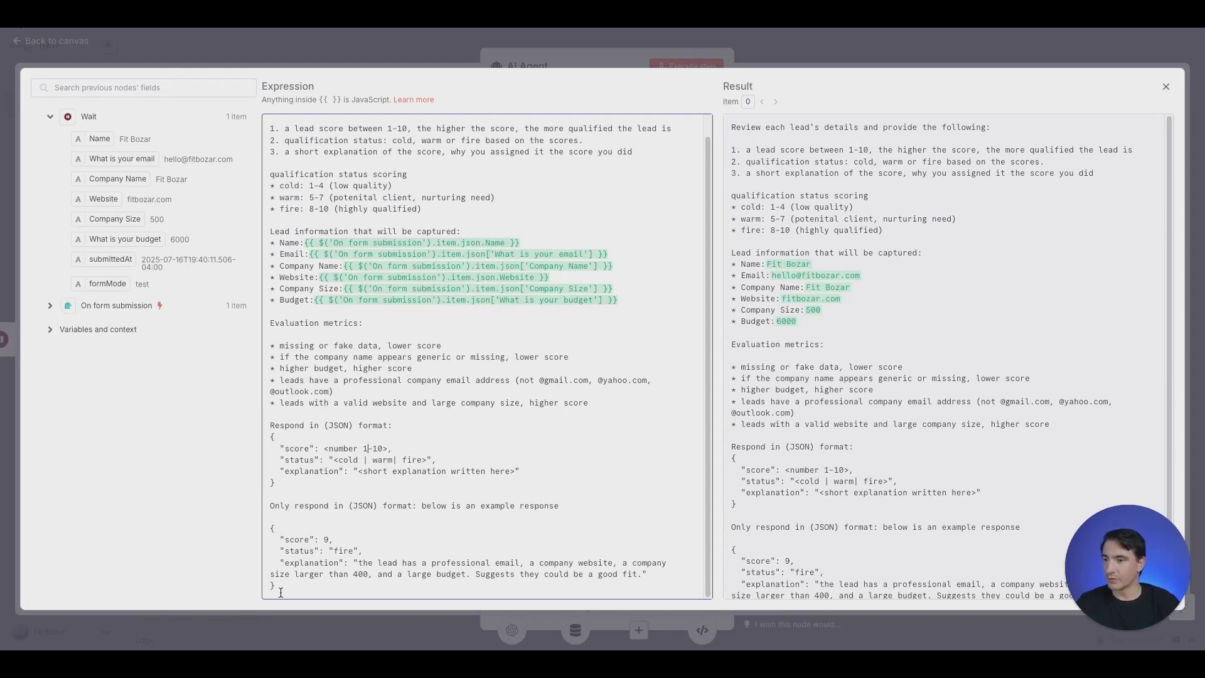
Copy the prompt's example JSON response into the Structured Output Parser's JSON Example
left_click_drag(280, 592, 232, 534)
key("ctrl+c")
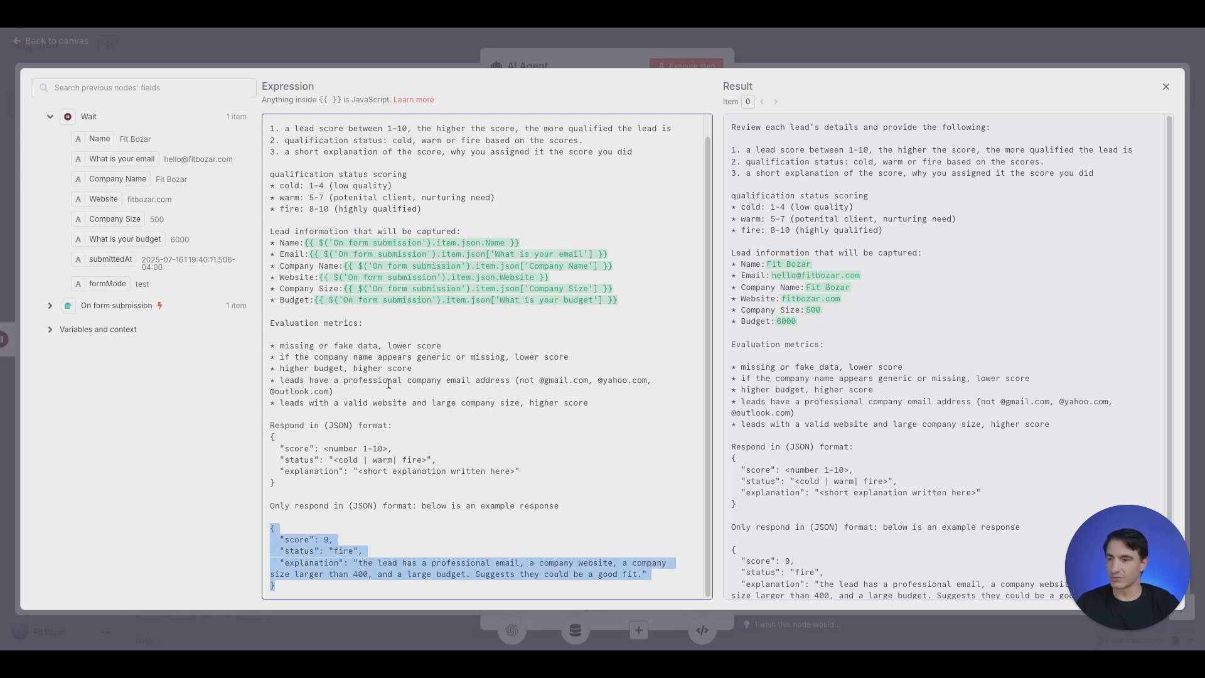
left_click(401, 51)
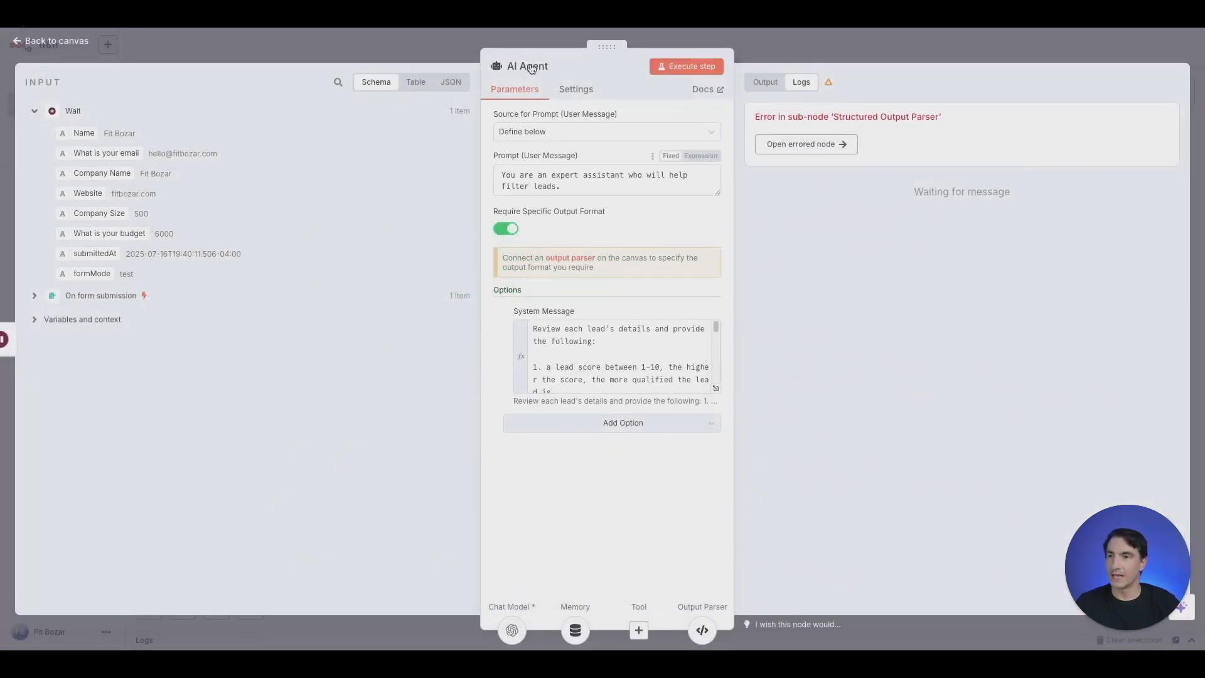
left_click(455, 46)
double_click(728, 469)
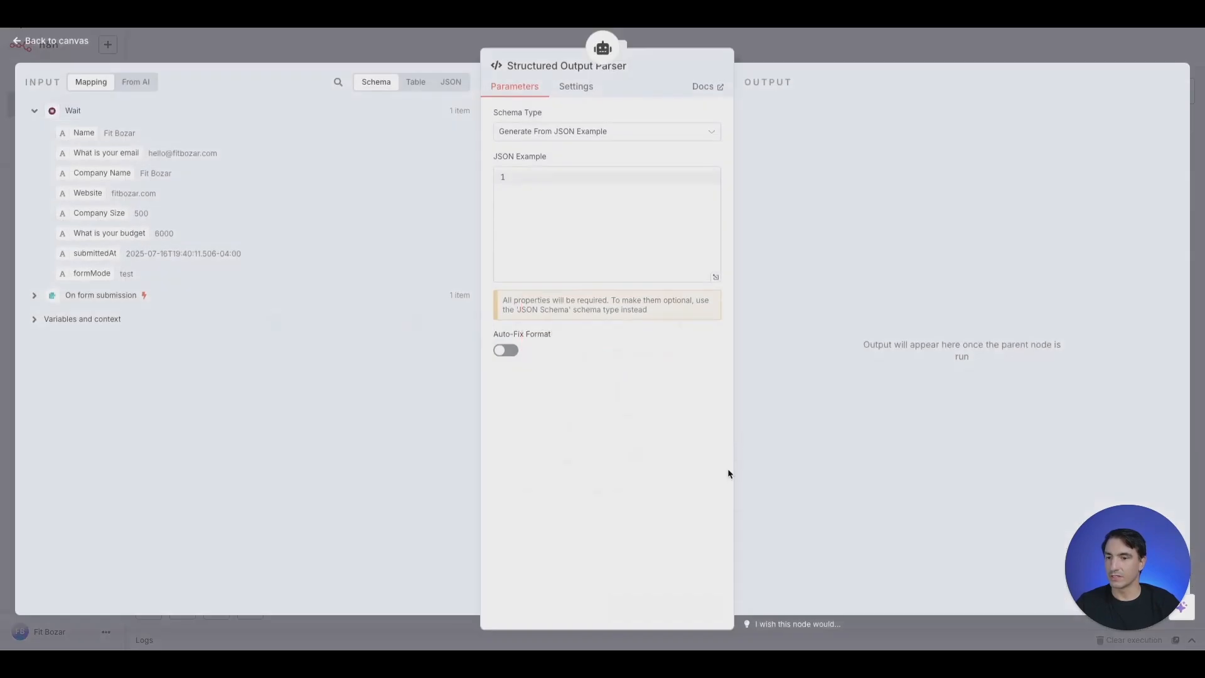
left_click(561, 182)
key("ctrl+v")
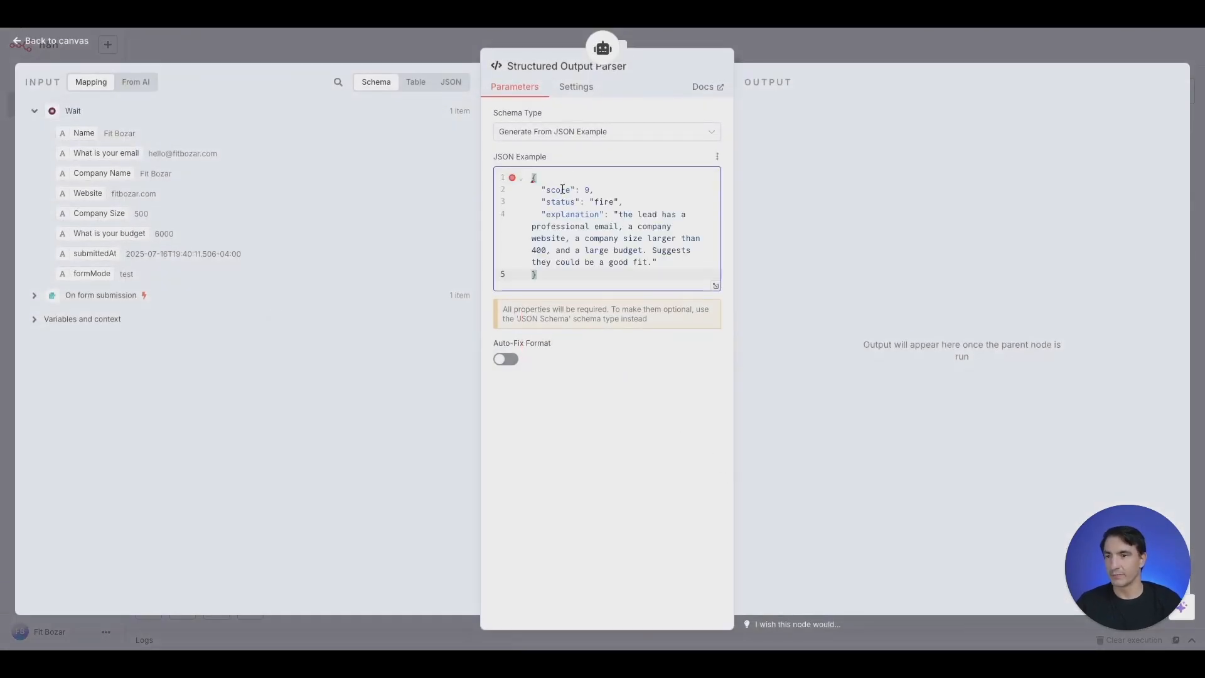
left_click(443, 45)
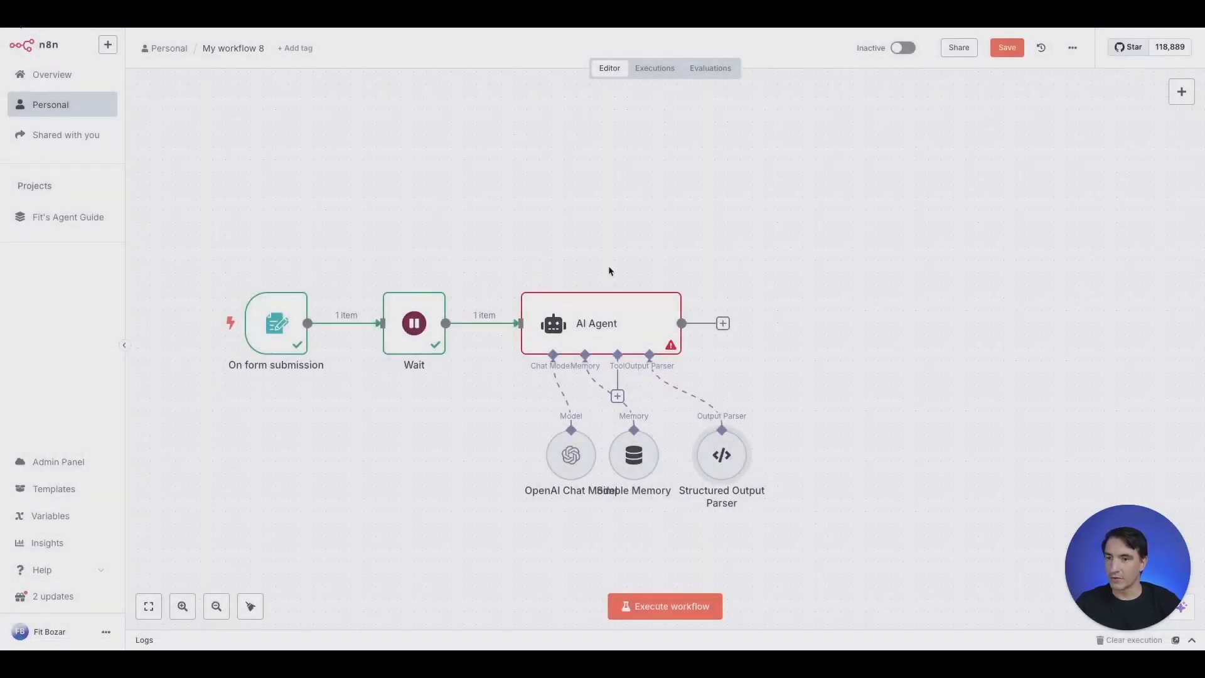
Run the whole workflow and confirm the AI Agent scores the test lead 8 with status fire
left_click(664, 605)
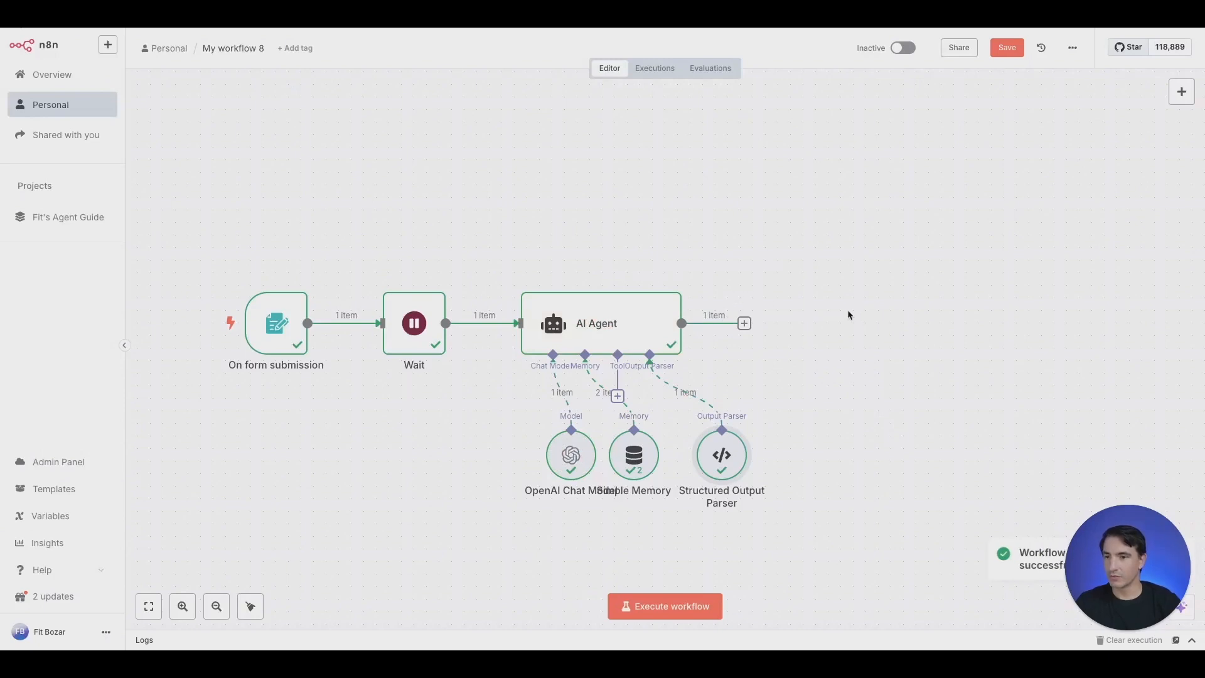
double_click(612, 324)
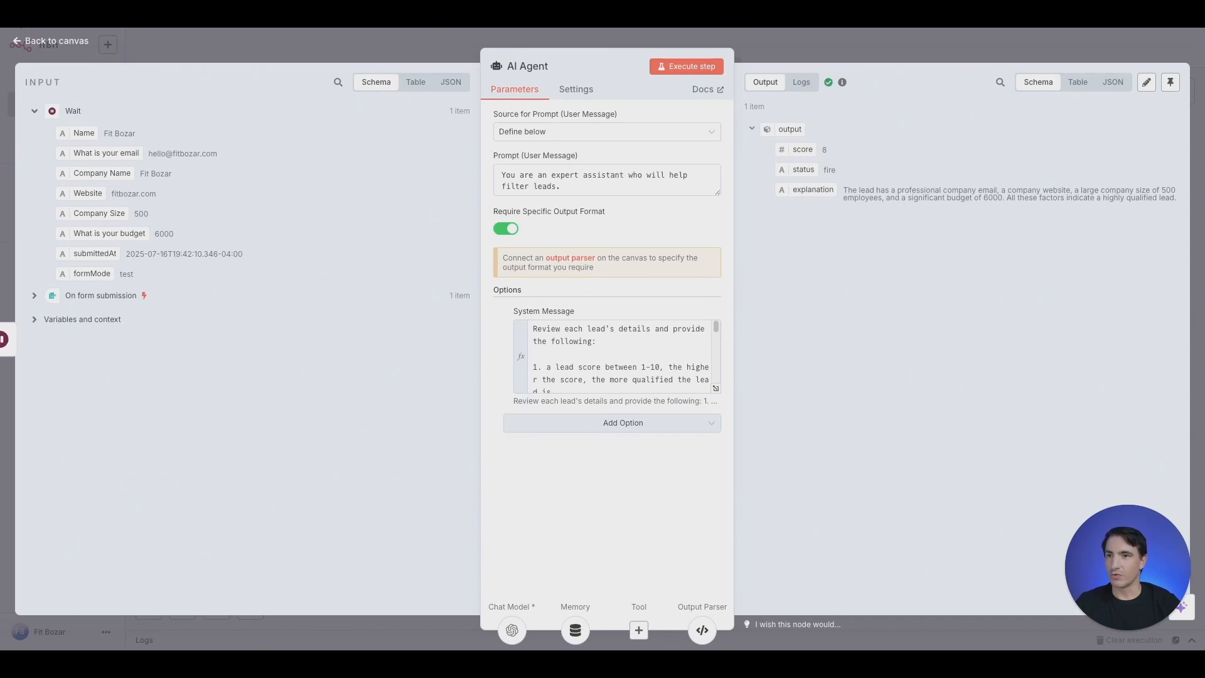
left_click(436, 46)
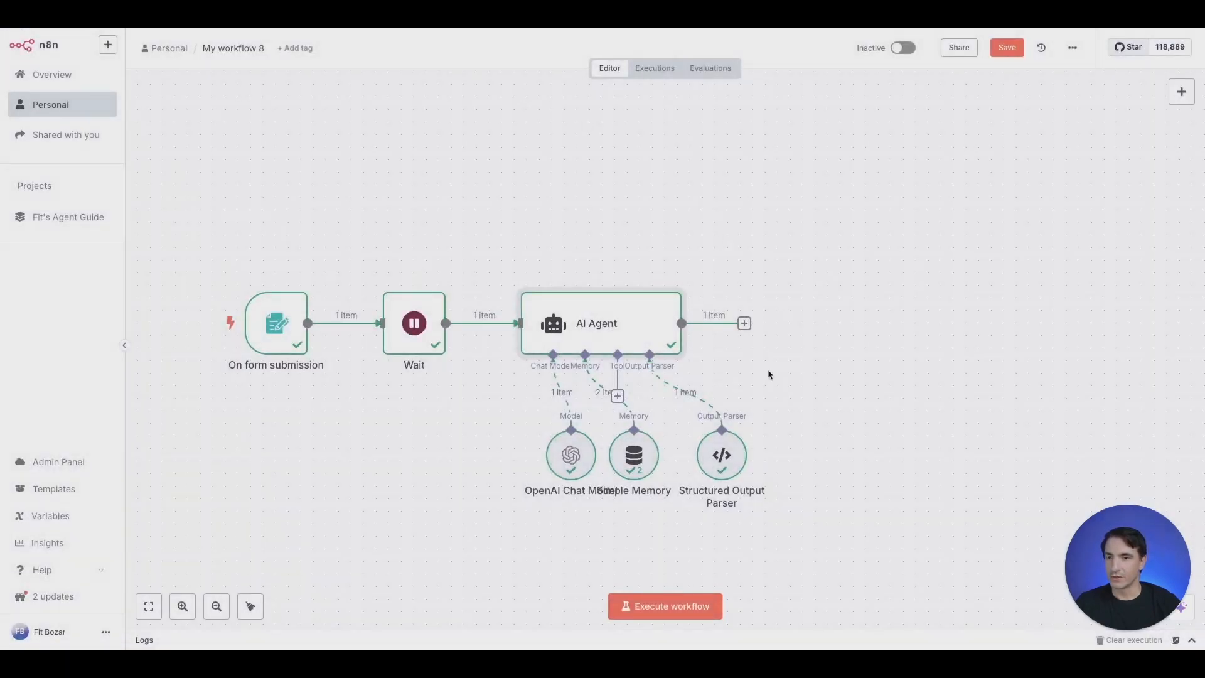
Add a Switch after the AI Agent with a rule sending status 'fire' to an output named Fire
left_click(744, 323)
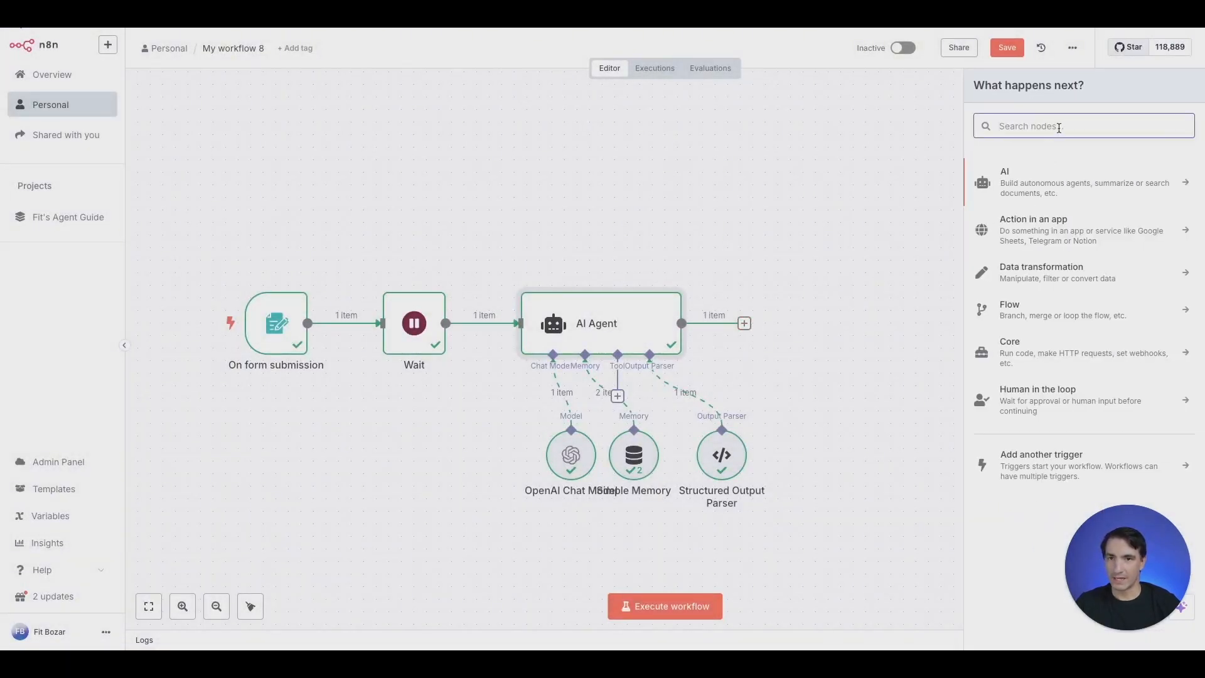
type("swit")
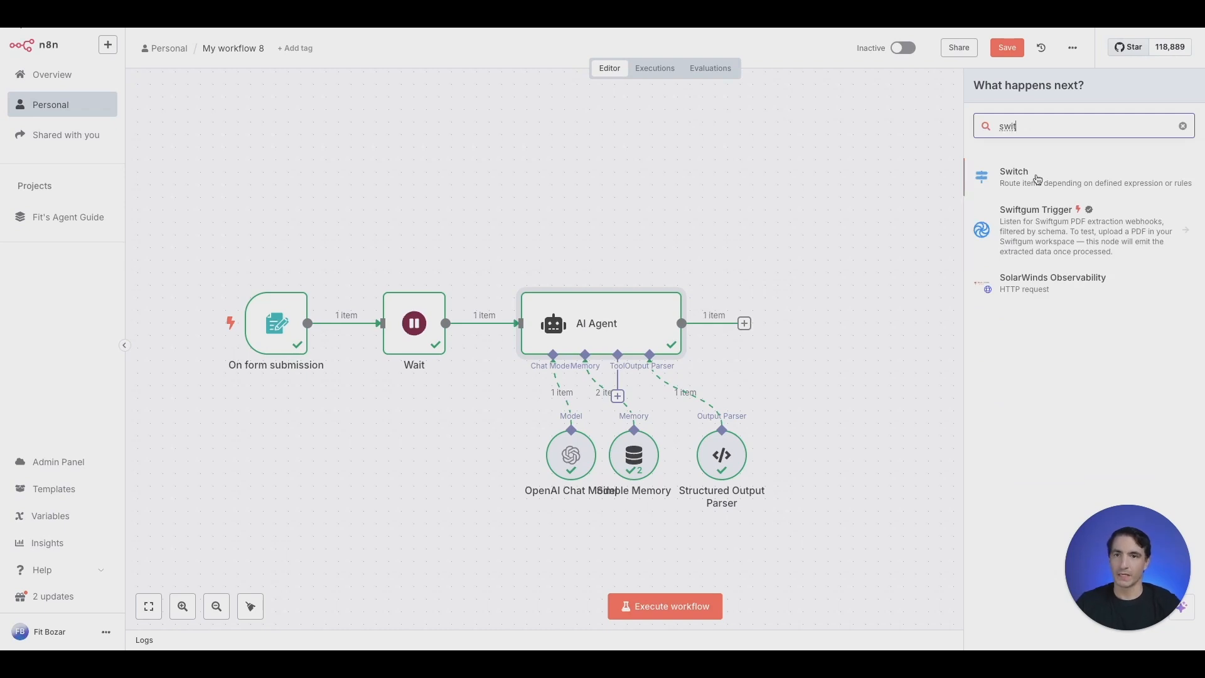
left_click(1036, 176)
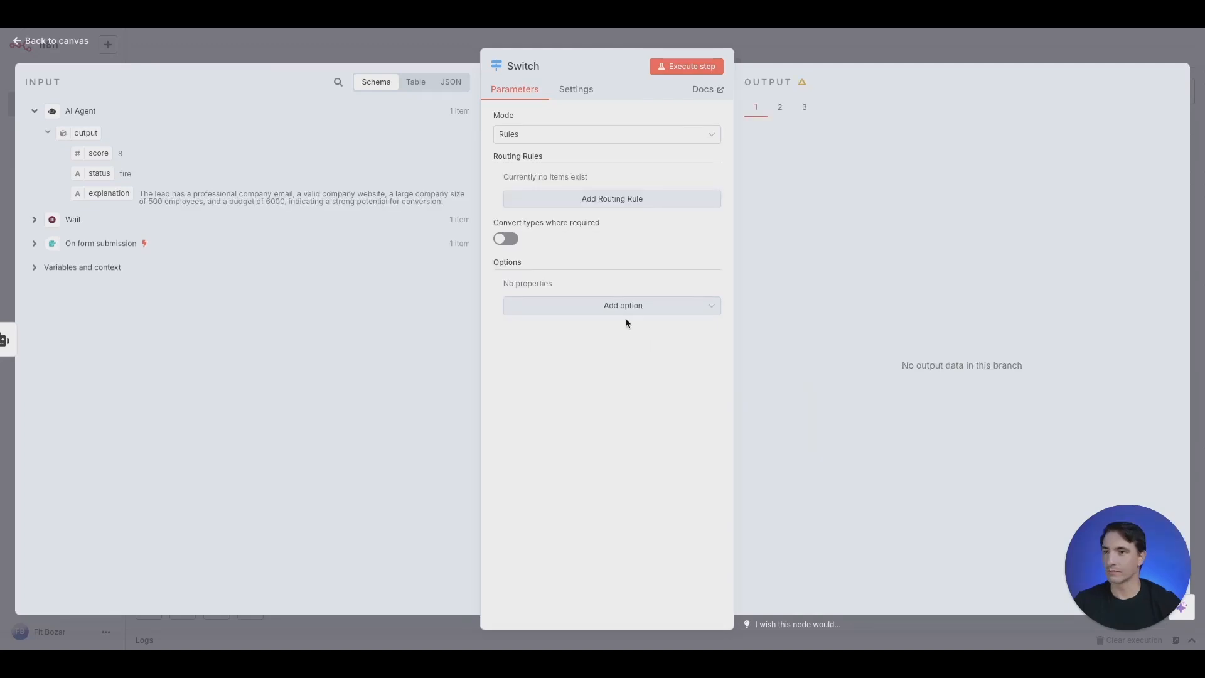
left_click(605, 198)
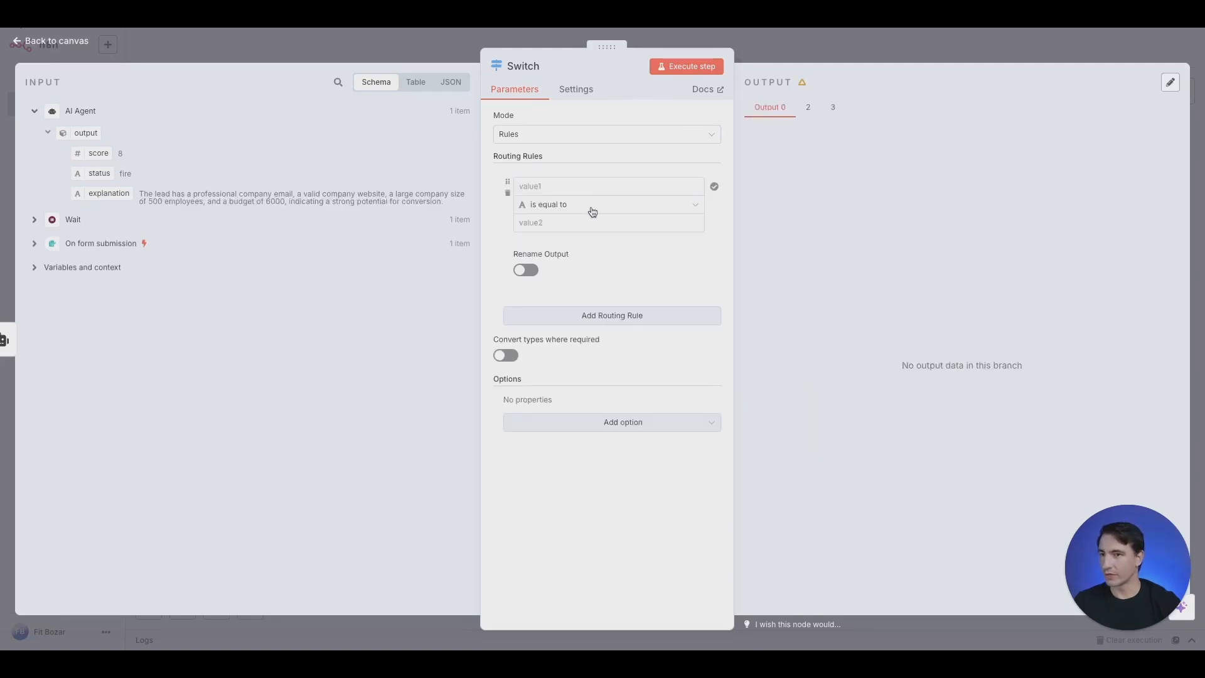
left_click_drag(100, 173, 559, 187)
left_click(490, 230)
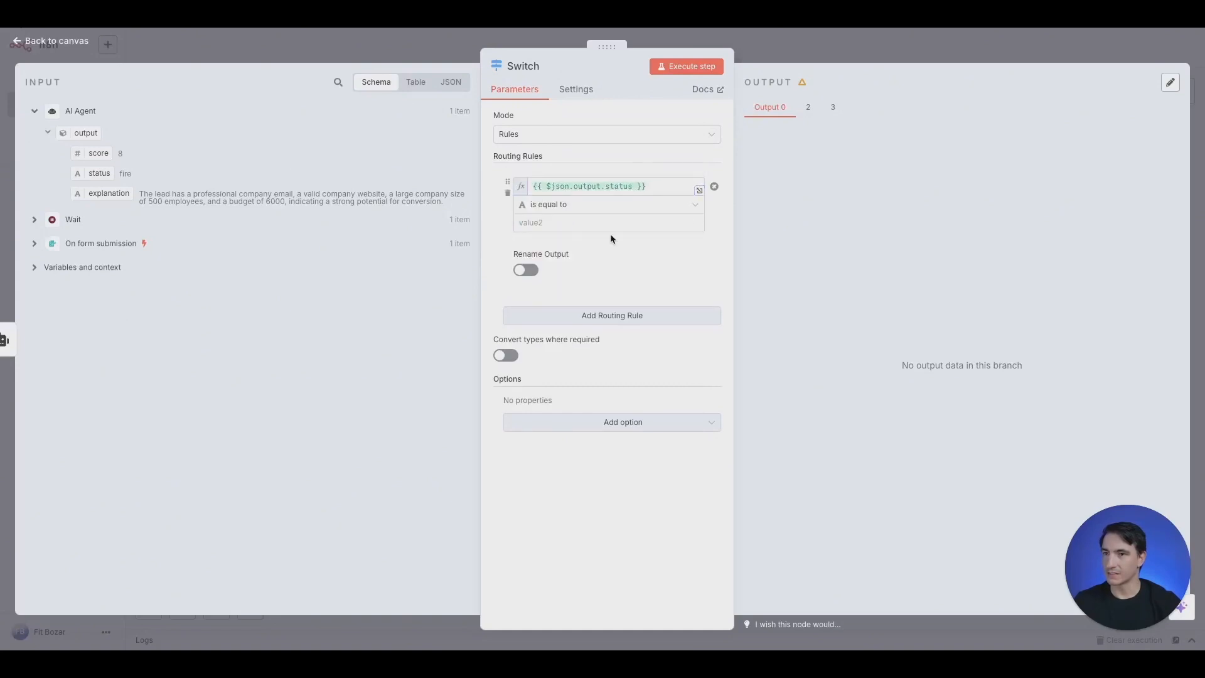
left_click(612, 221)
type("fire")
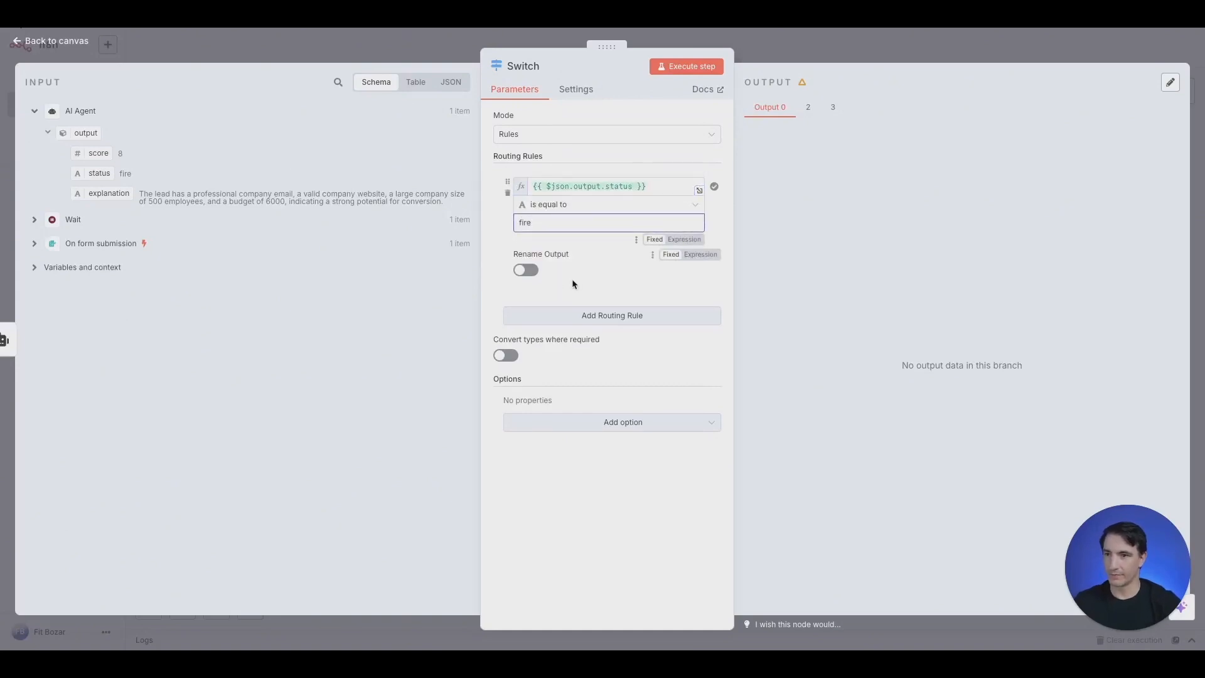
left_click(527, 271)
left_click(571, 312)
type("Fire")
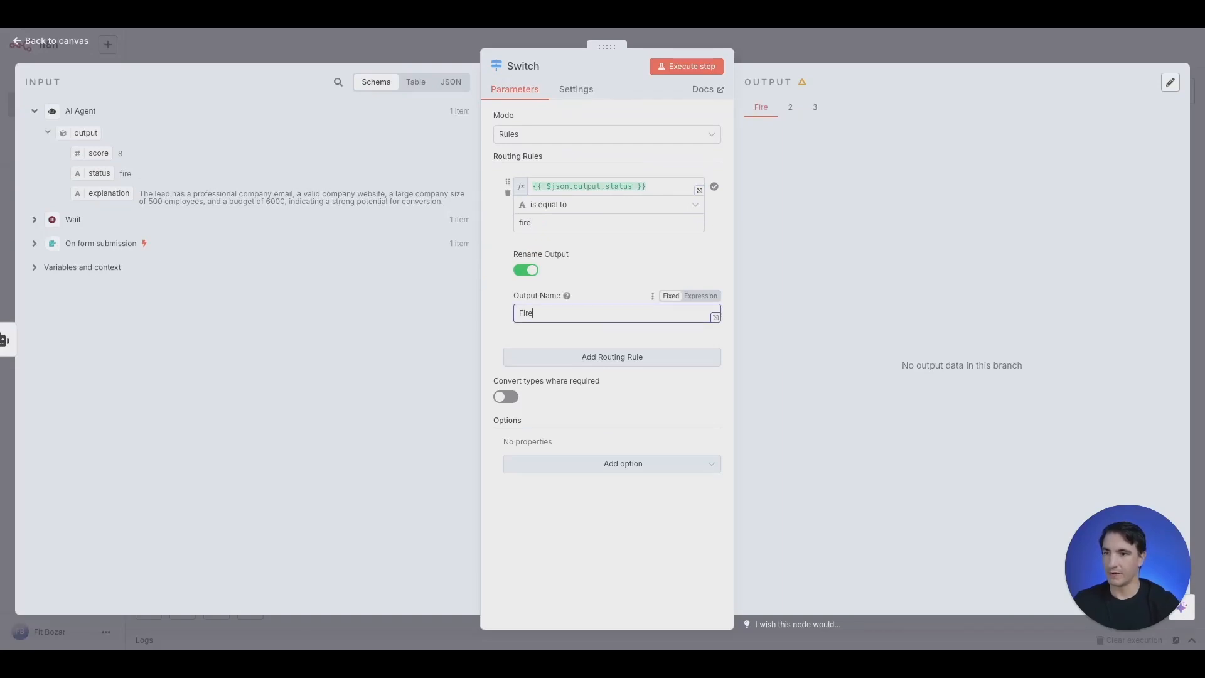
Add a second Switch rule sending status 'warm' to an output named Warm
left_click(574, 358)
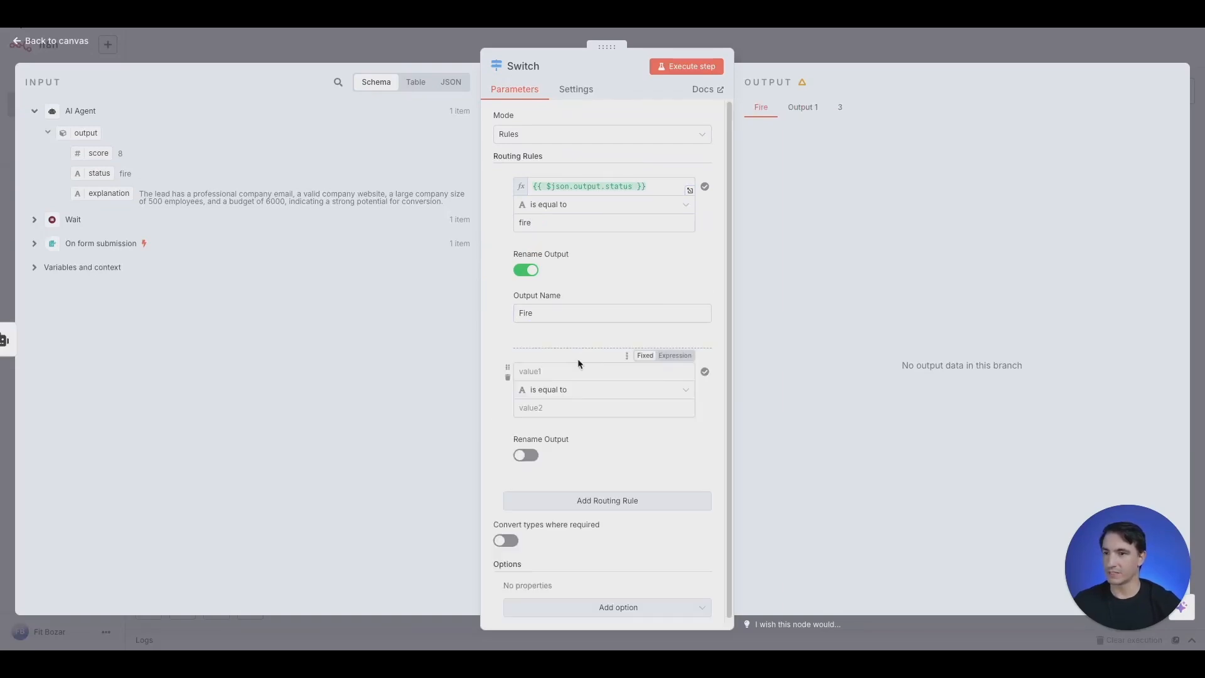
left_click_drag(100, 173, 590, 375)
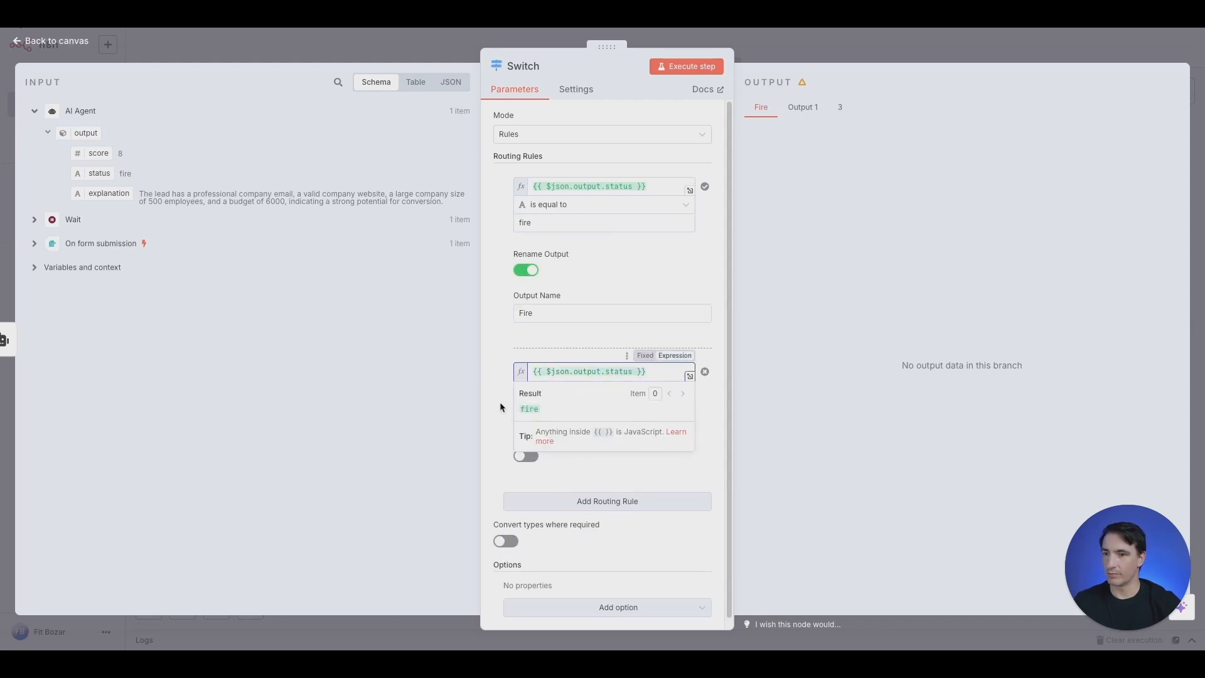
left_click(550, 411)
type("warm")
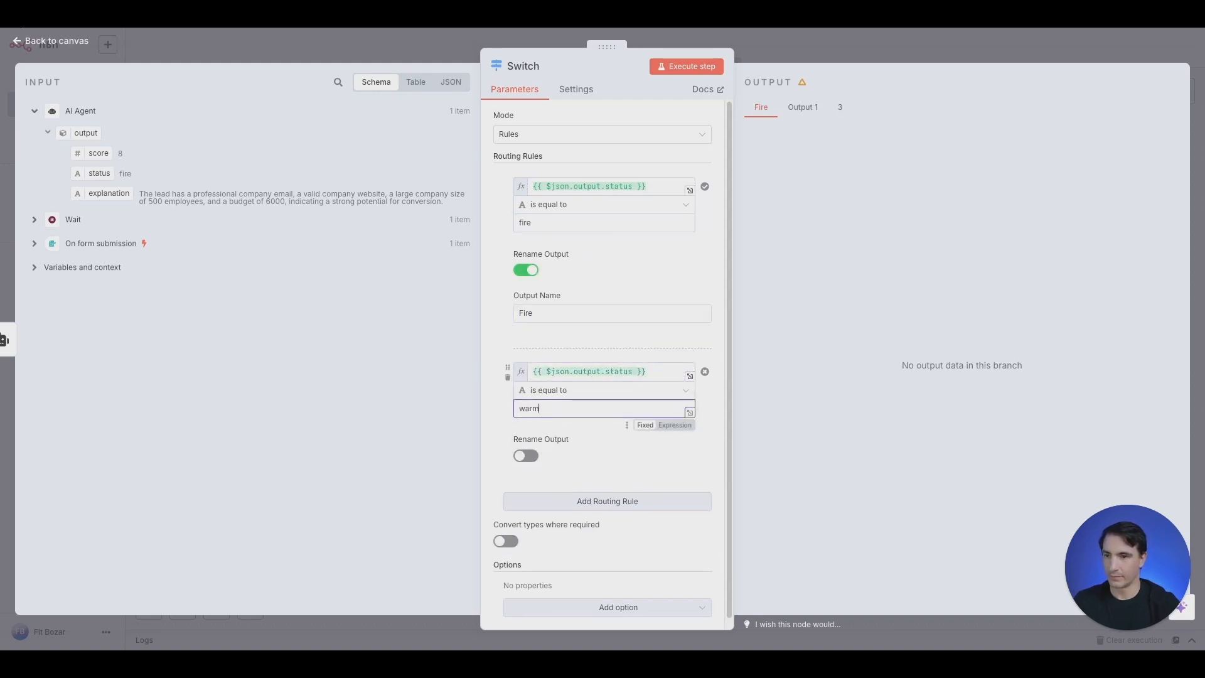
left_click(526, 456)
left_click(566, 498)
type("Warm")
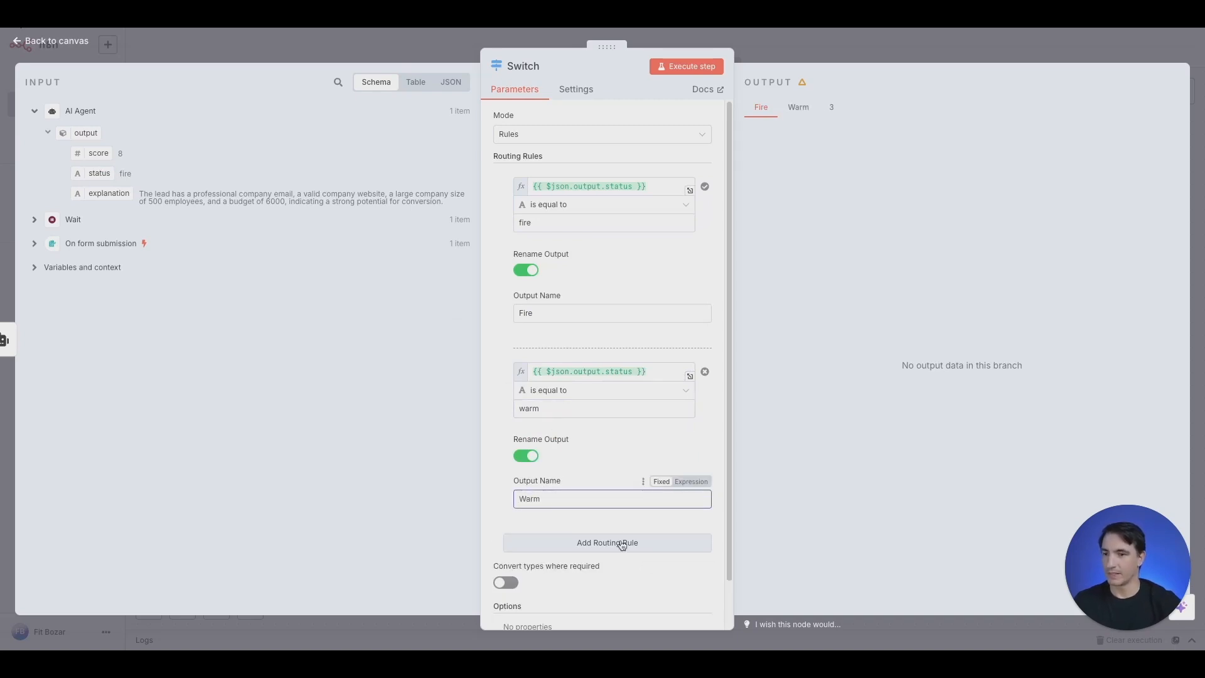
Add a third Switch rule sending status 'cold' to an output named Cold
left_click(621, 543)
scroll(566, 556, "down", 3)
left_click_drag(98, 173, 566, 353)
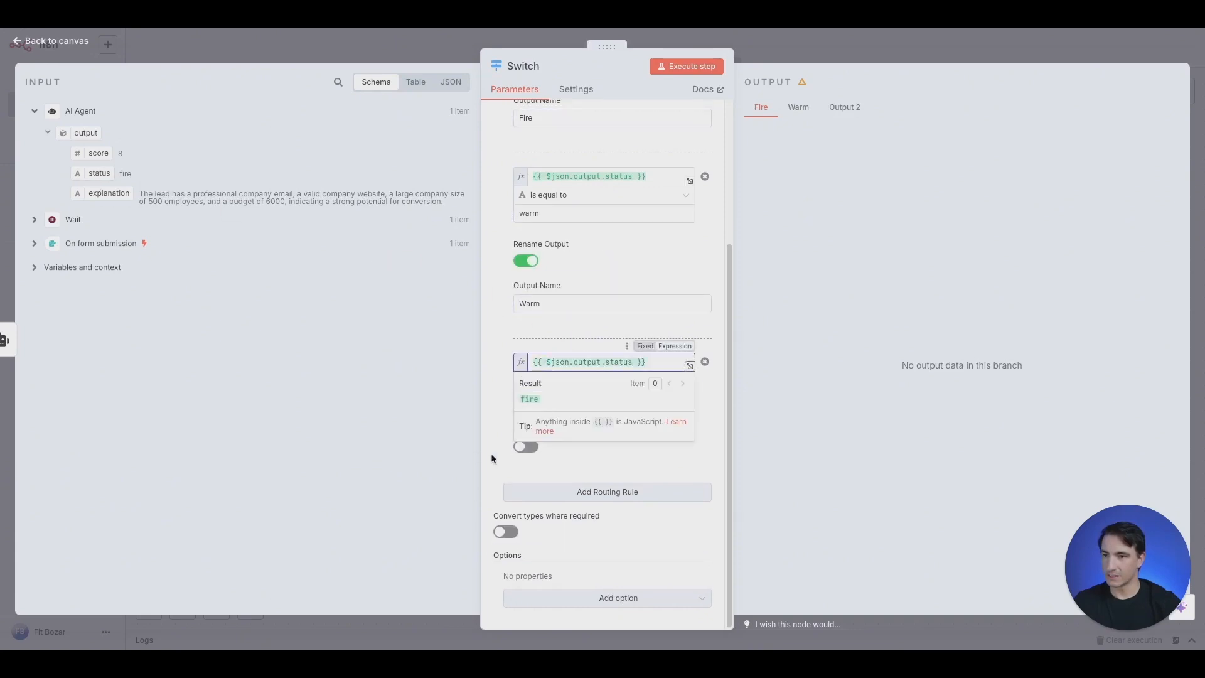
left_click(559, 390)
type("cold")
left_click(526, 446)
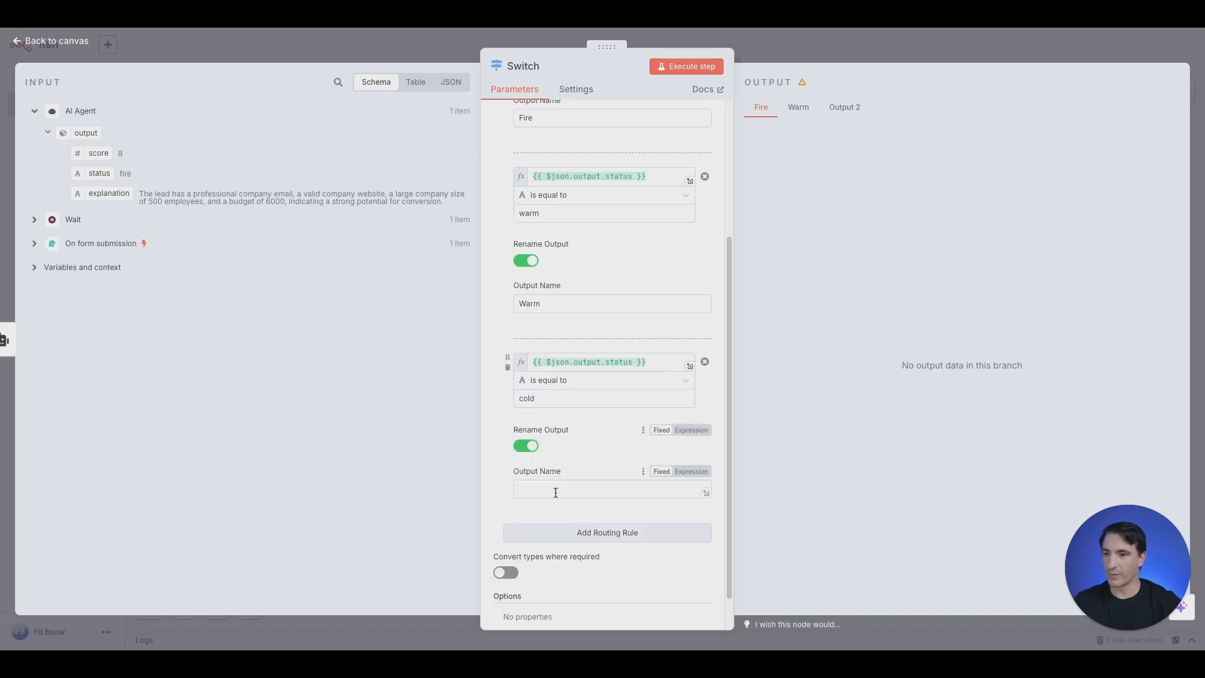
left_click(555, 493)
type("Cold")
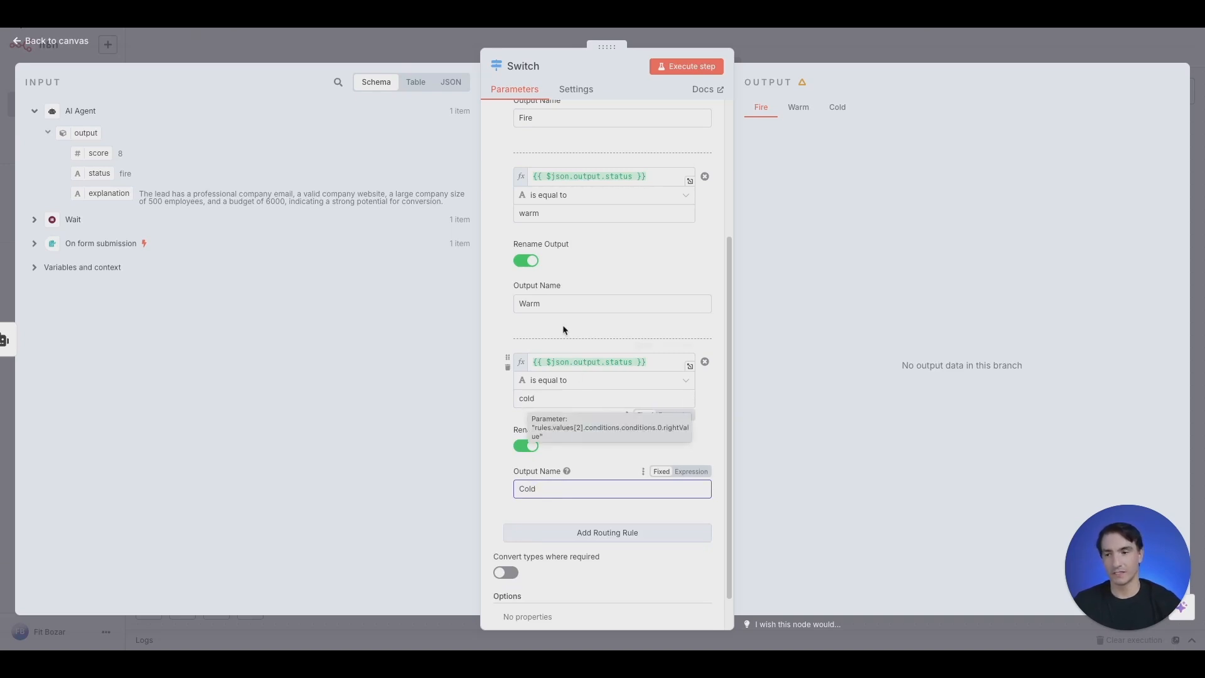
scroll(589, 425, "up", 3)
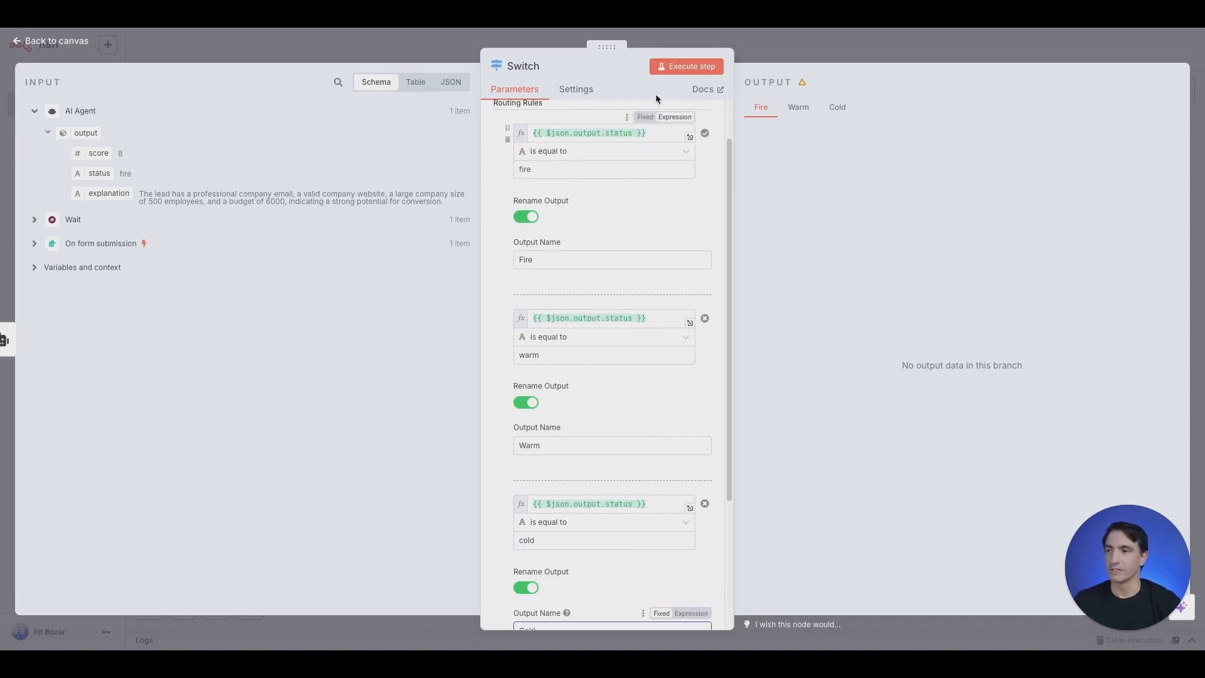
Test the Switch and confirm the test lead reaches only the Fire output
left_click(679, 70)
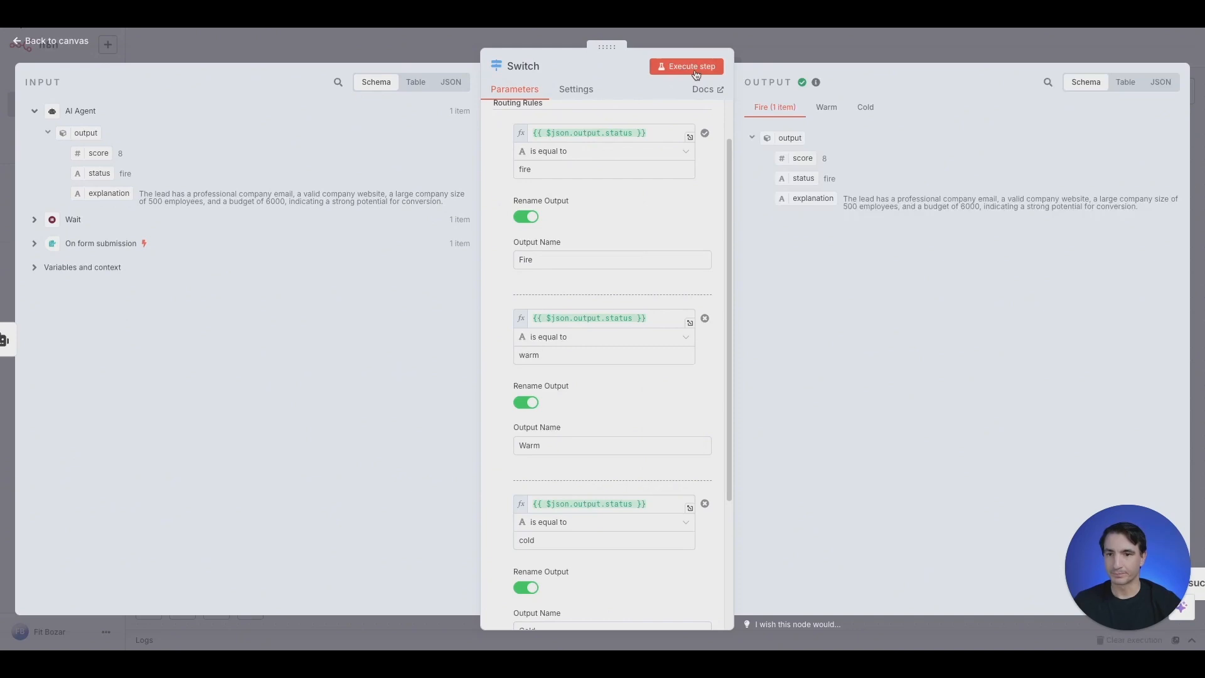
left_click(828, 113)
left_click(866, 113)
left_click(774, 109)
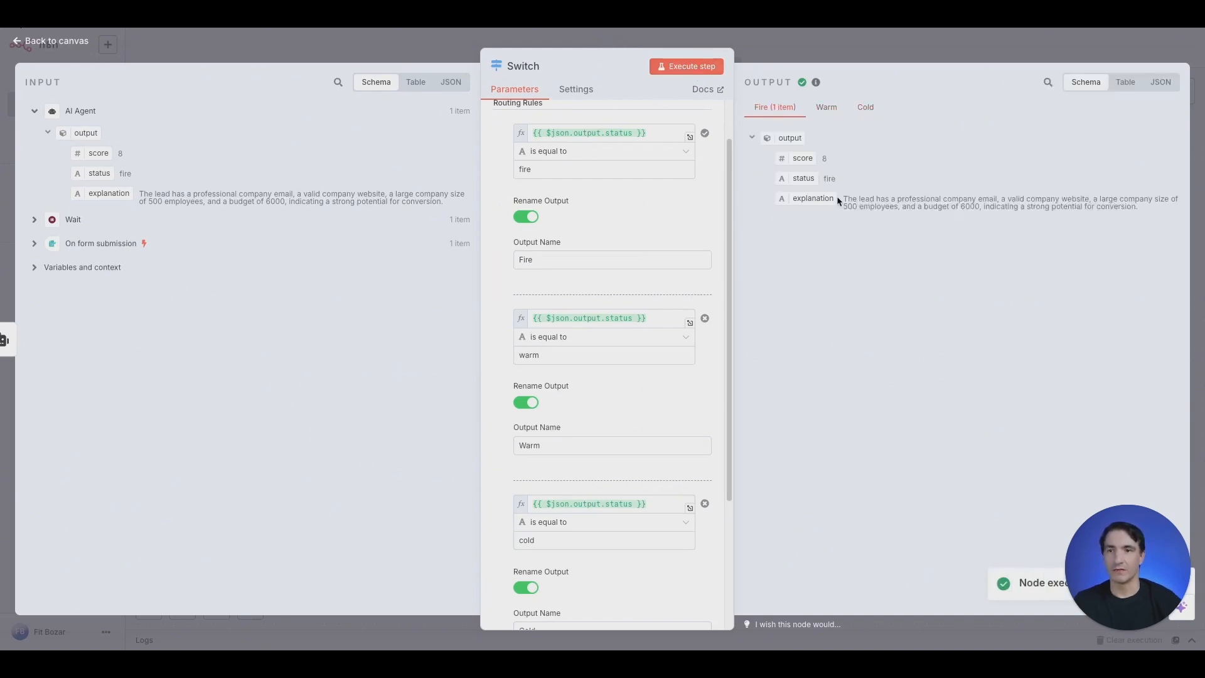
left_click(802, 49)
left_click_drag(876, 311, 927, 155)
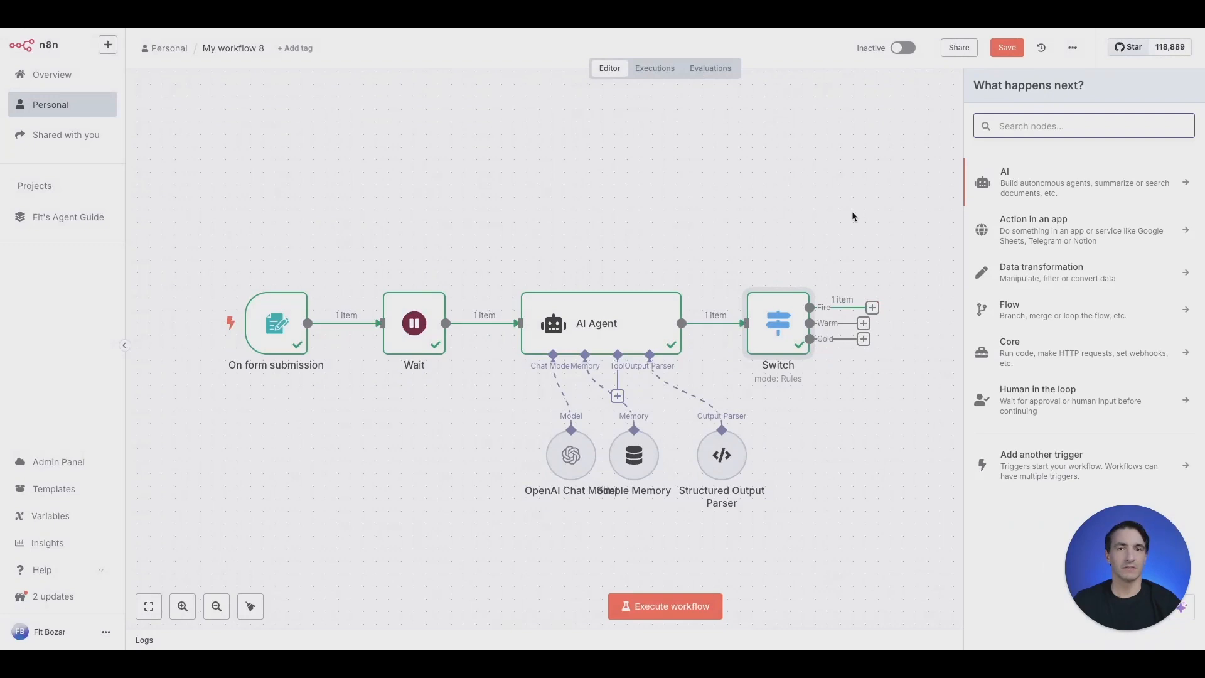
Add an Airtable 'Create a record' node to the Switch's Fire output
left_click(889, 446)
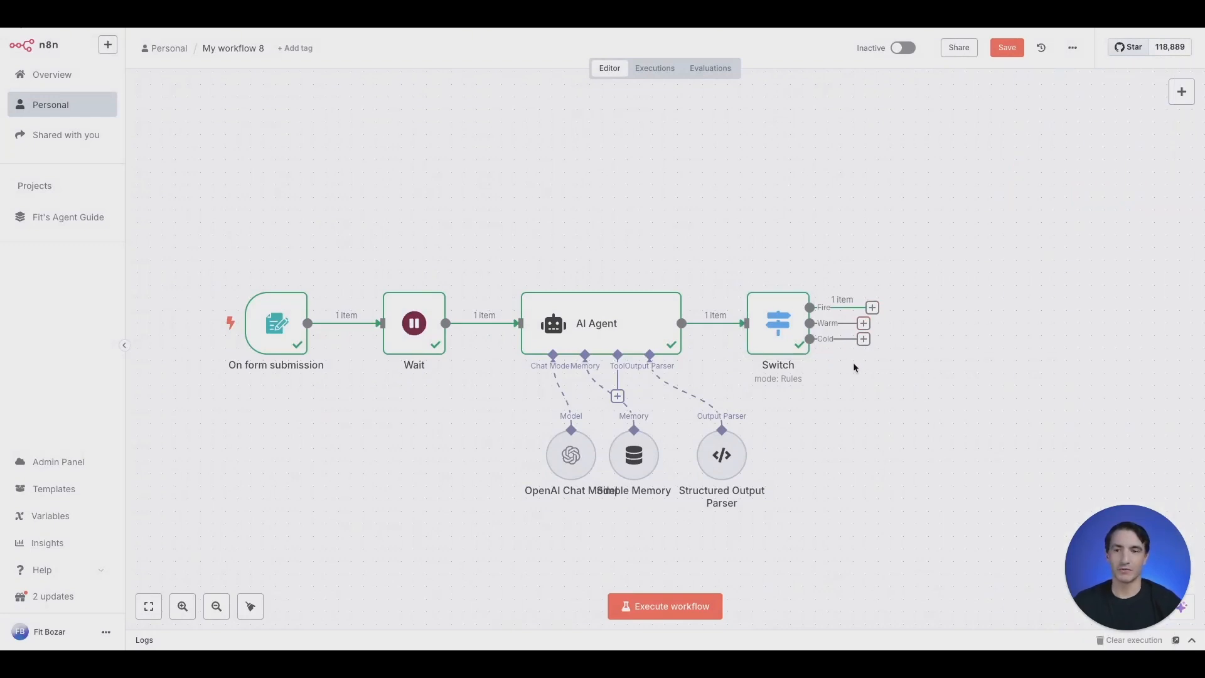
left_click(872, 307)
type("airtab")
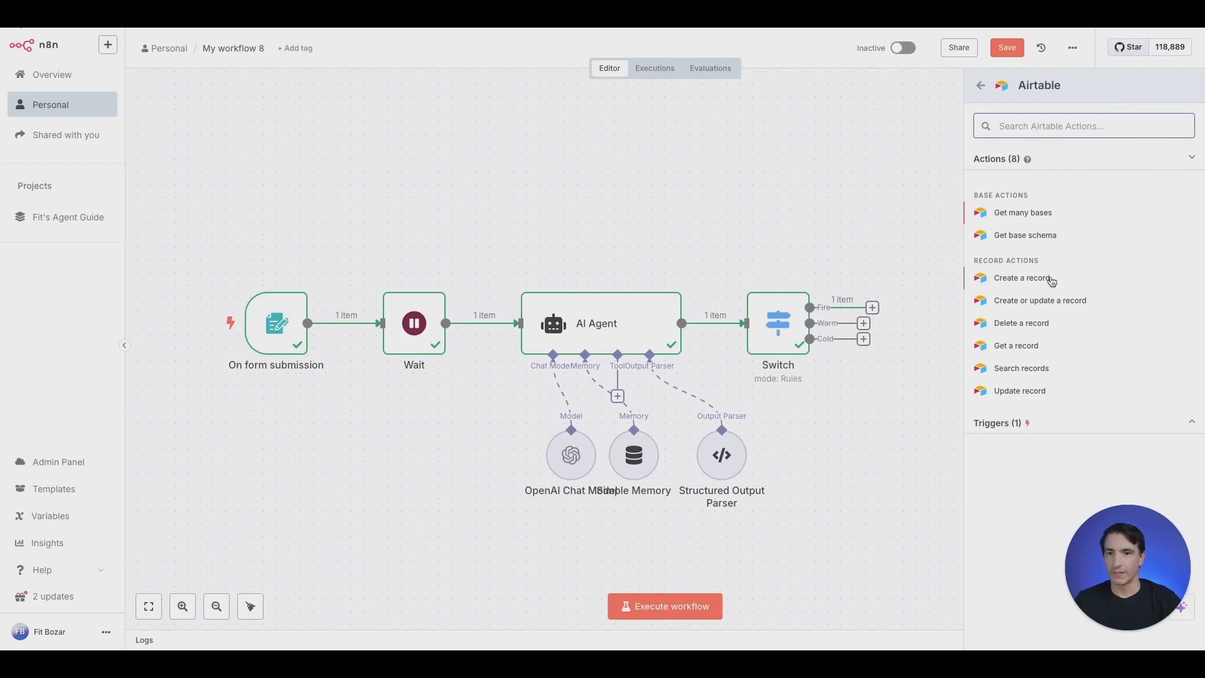
left_click(1042, 278)
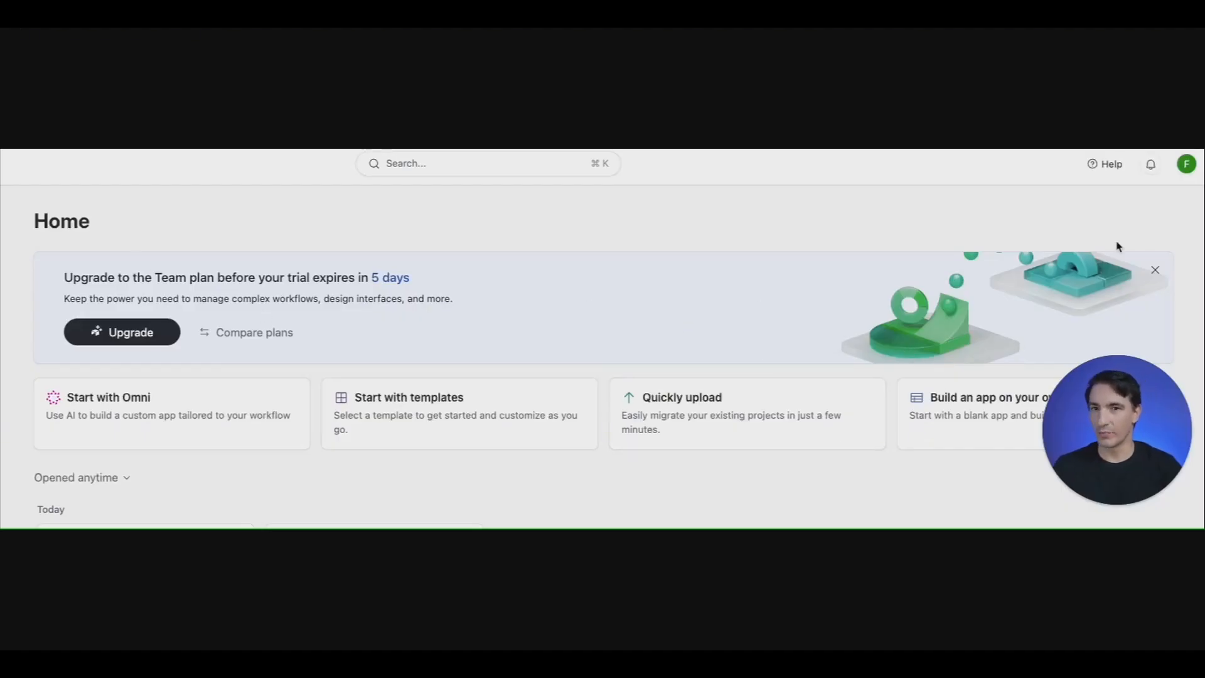
Start an Airtable personal access token named 'Agency Leads' with record read, comment and write scopes
left_click(1188, 171)
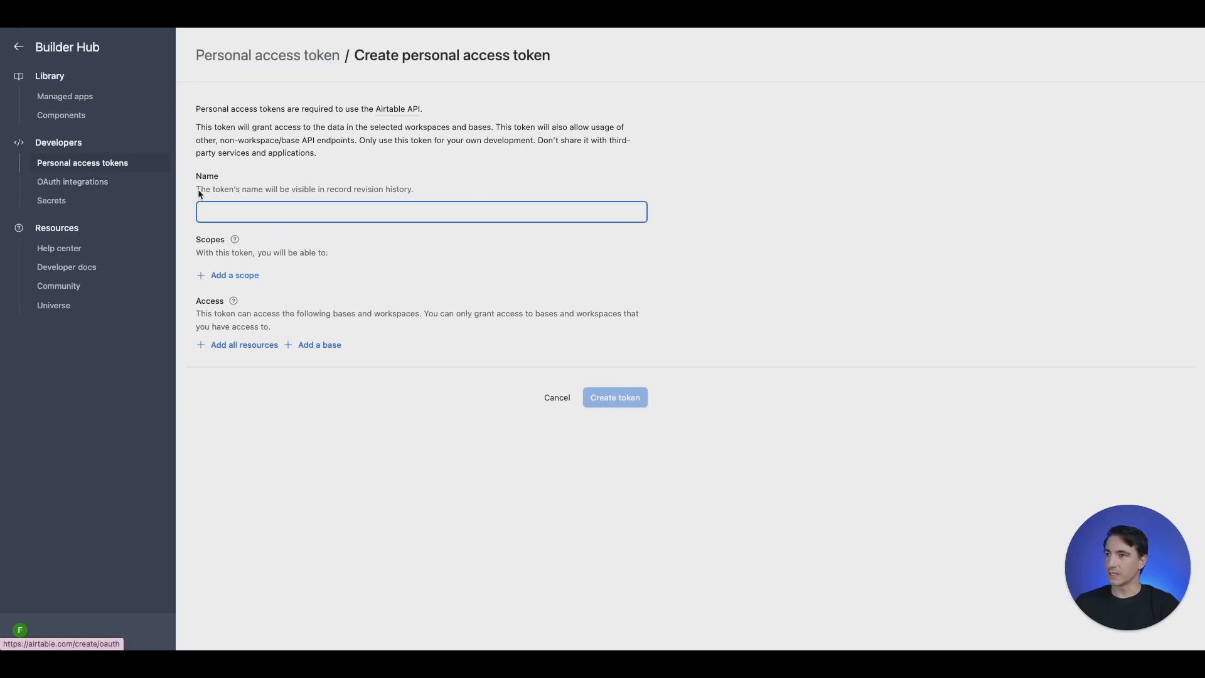
type("Agen")
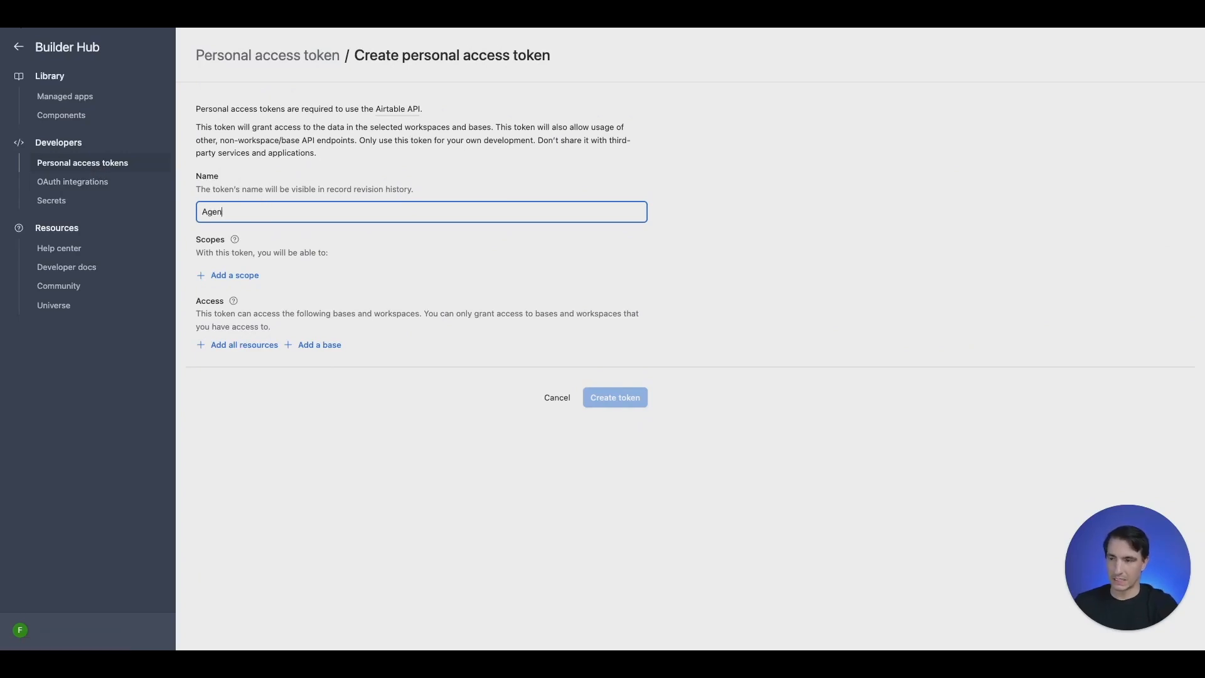
type("cy Leads")
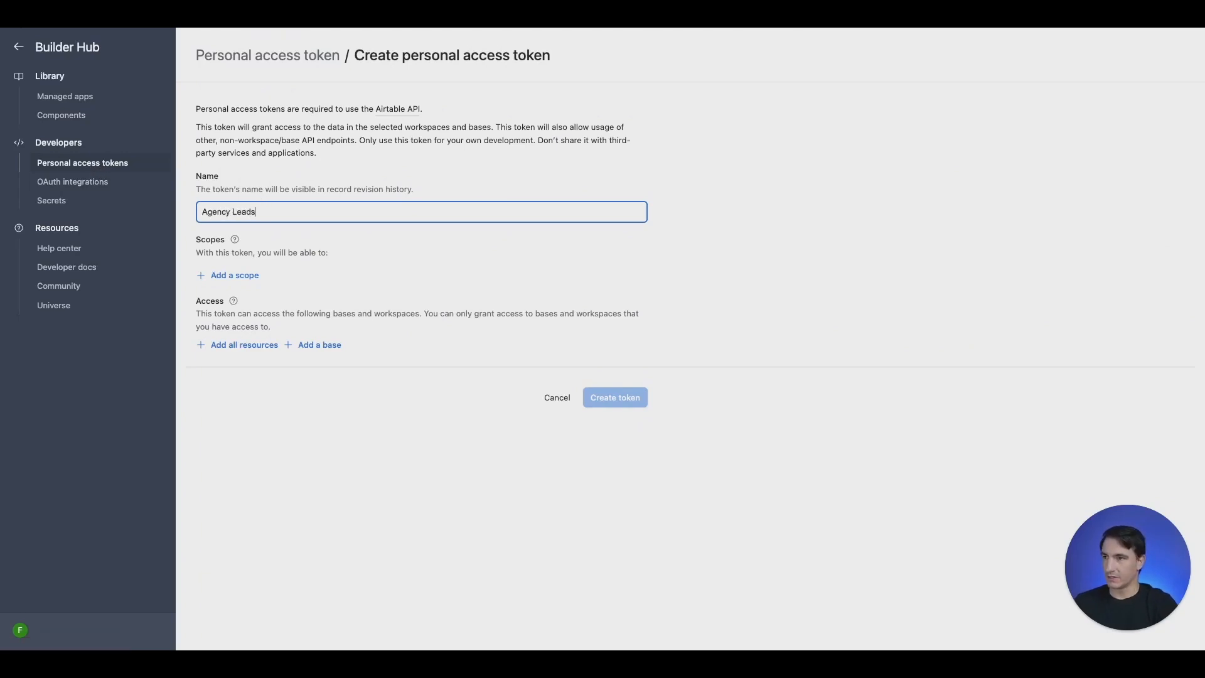
left_click(250, 278)
left_click(250, 278)
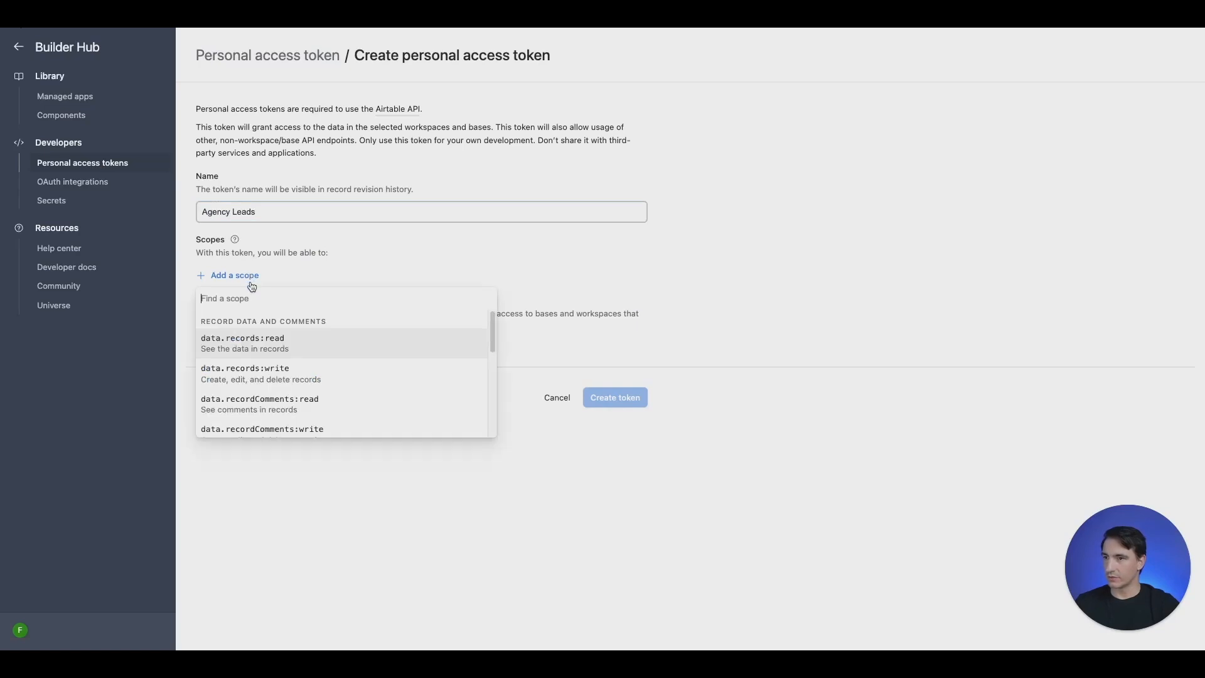
left_click(261, 336)
left_click(242, 304)
left_click(259, 401)
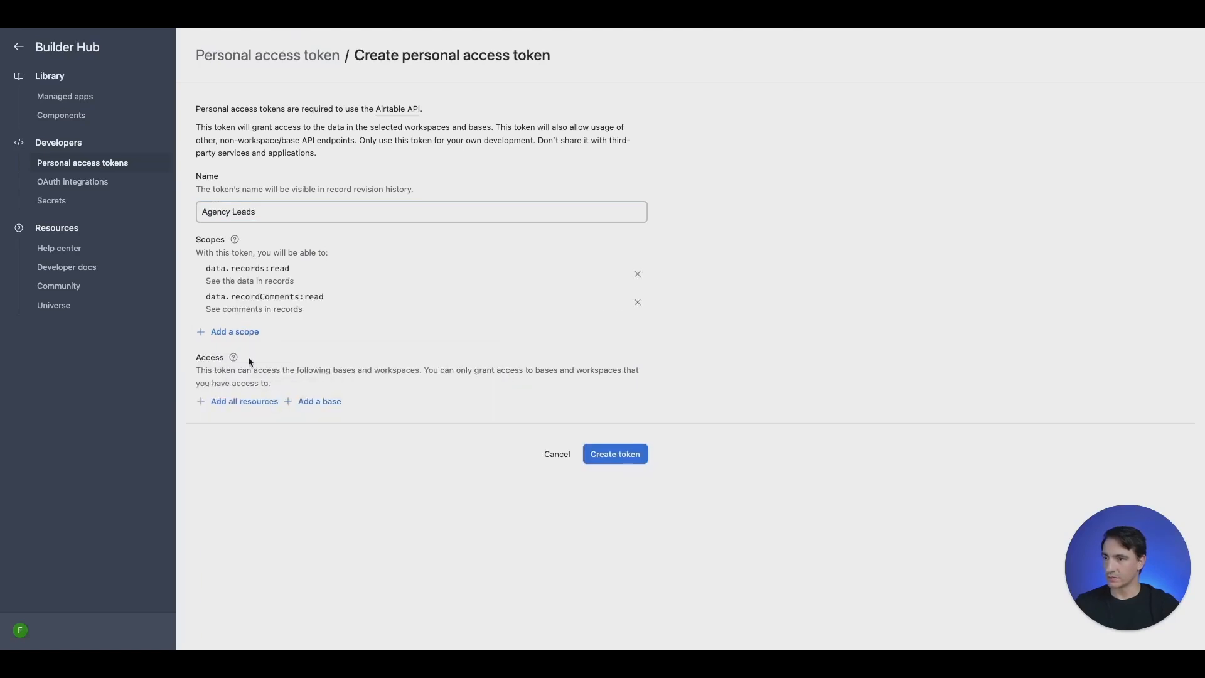
left_click(239, 338)
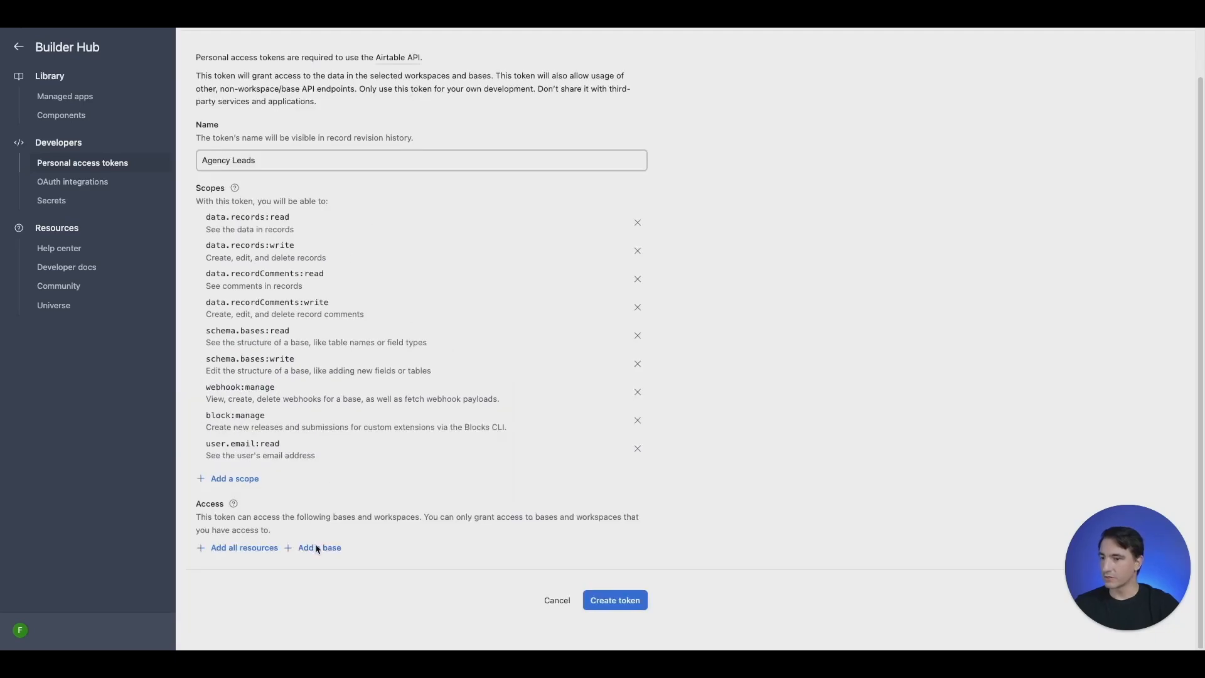
Give the token access to all current and future bases in the workspace
left_click(318, 552)
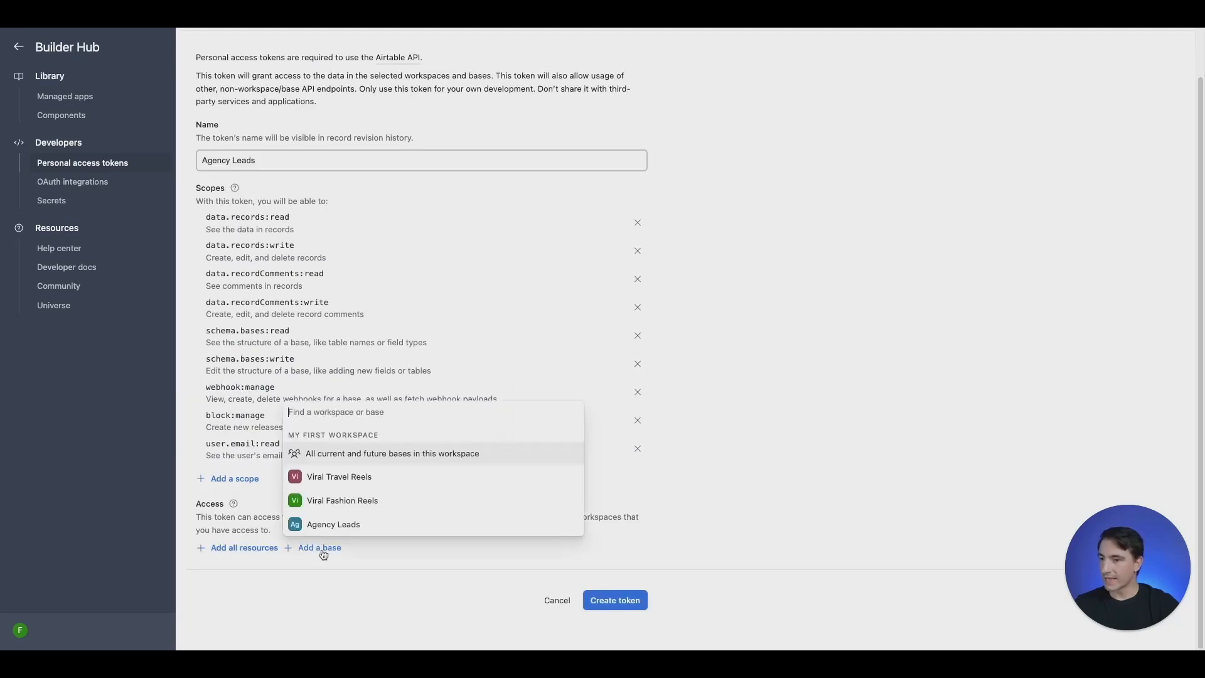
left_click(419, 451)
scroll(757, 417, "down", 1)
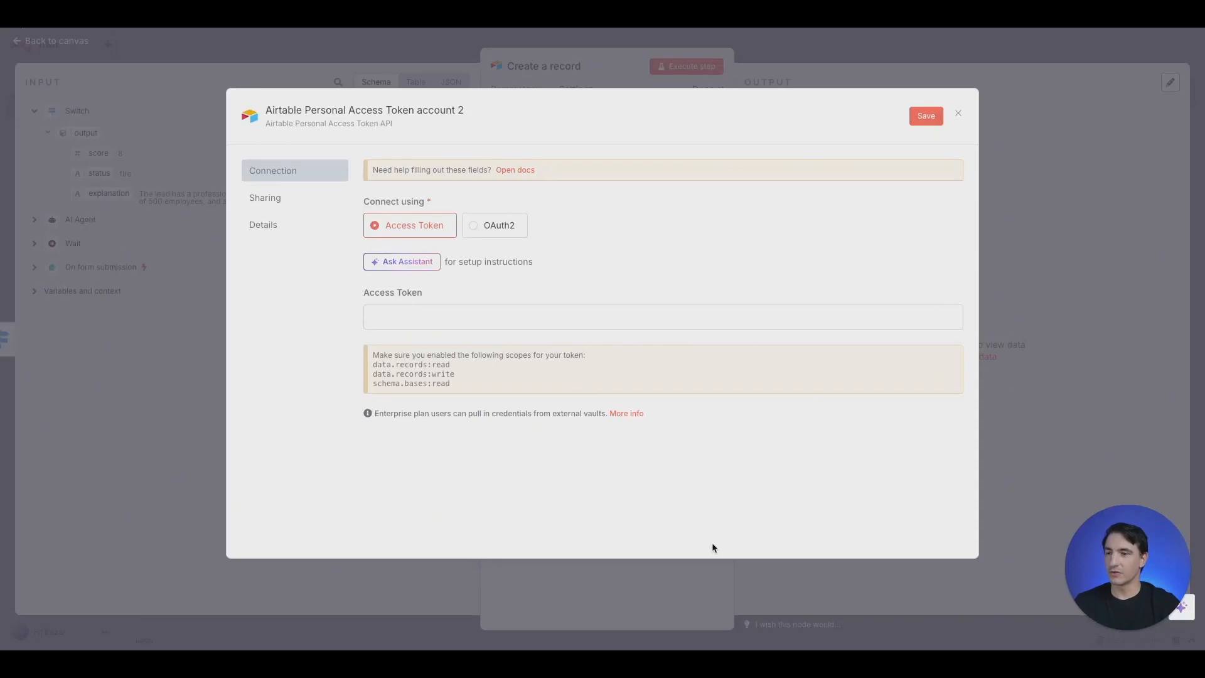
Save the pasted access token and point the Airtable node at base Agency Leads, Table 1
left_click(505, 325)
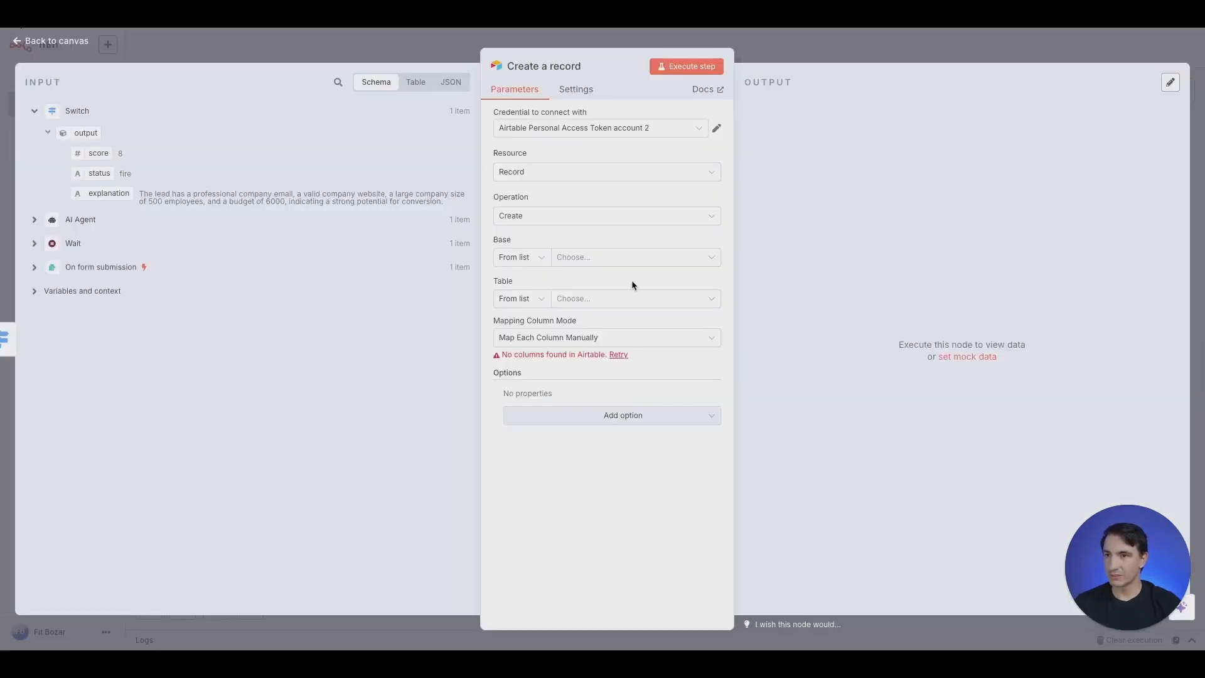
left_click(666, 265)
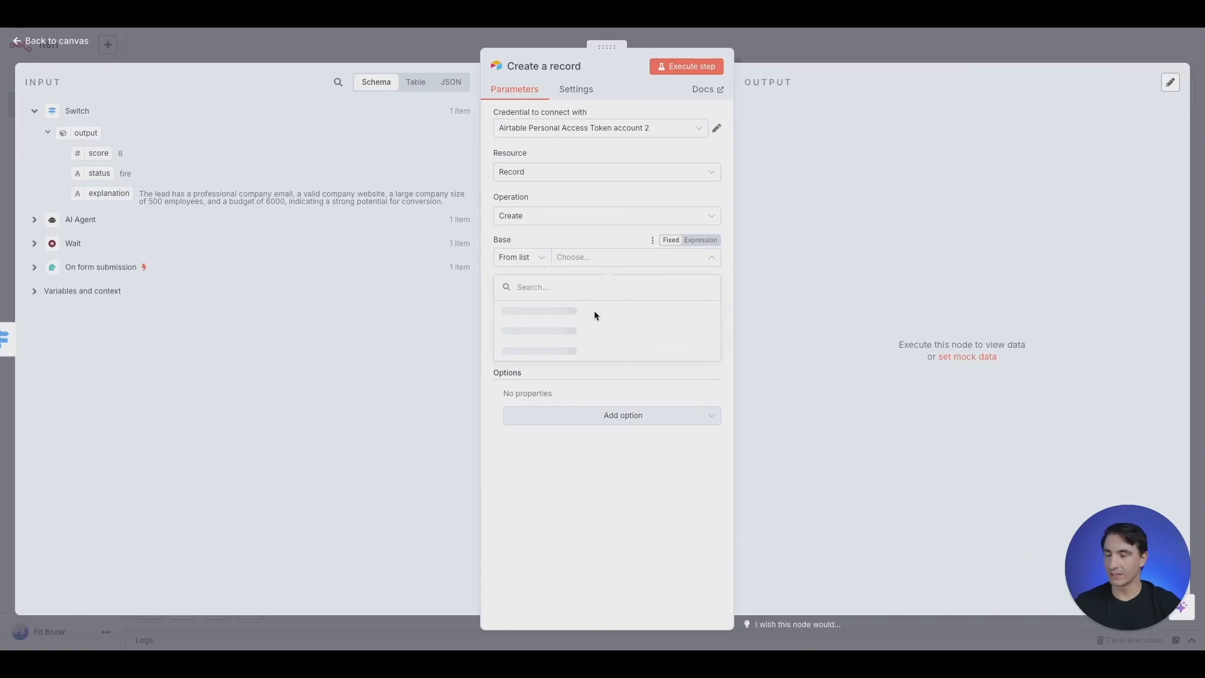
left_click(634, 260)
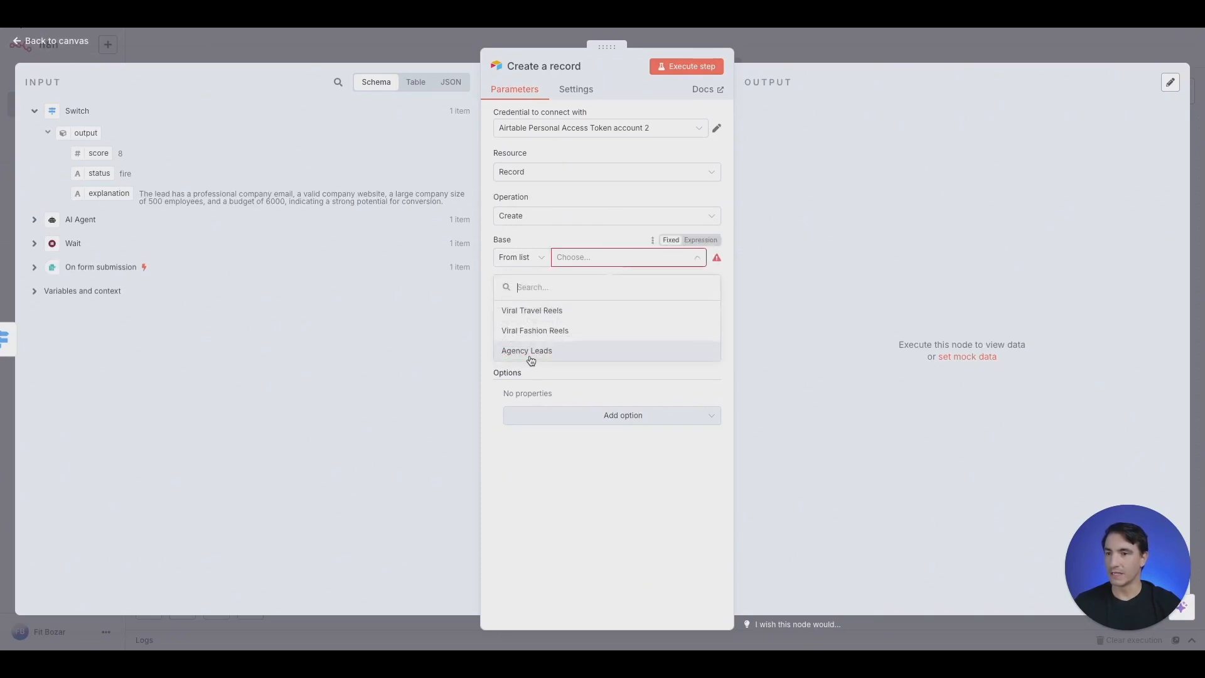
left_click(534, 351)
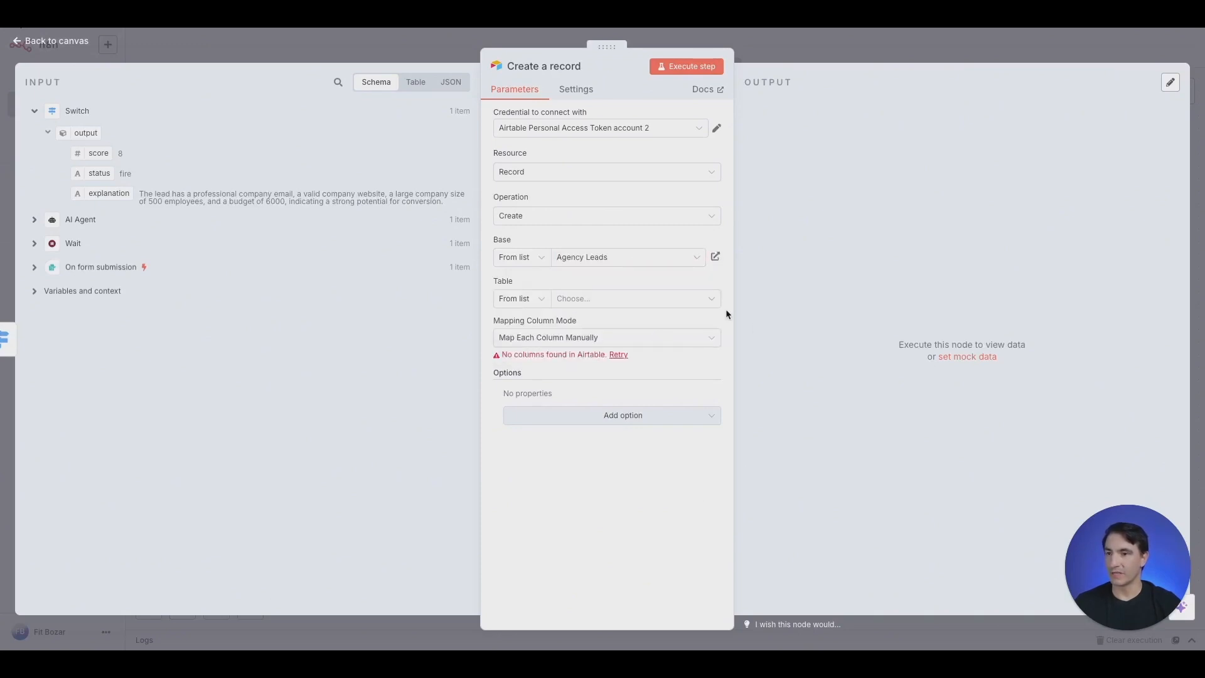
left_click(690, 300)
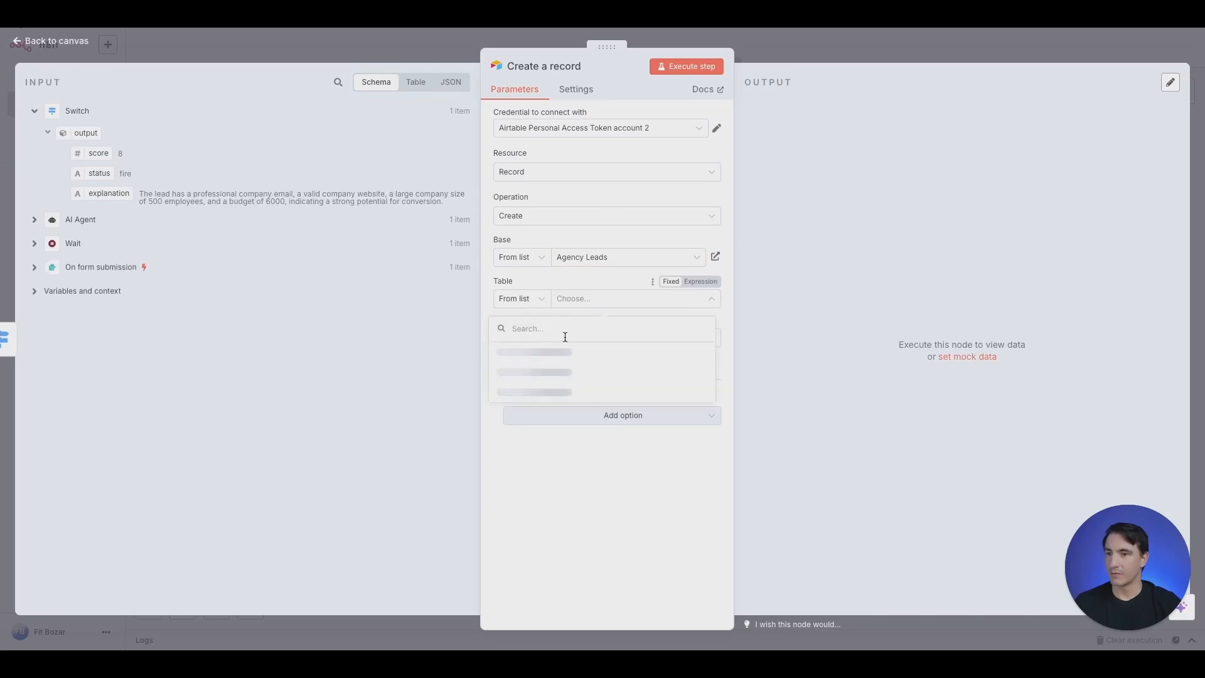
left_click(530, 353)
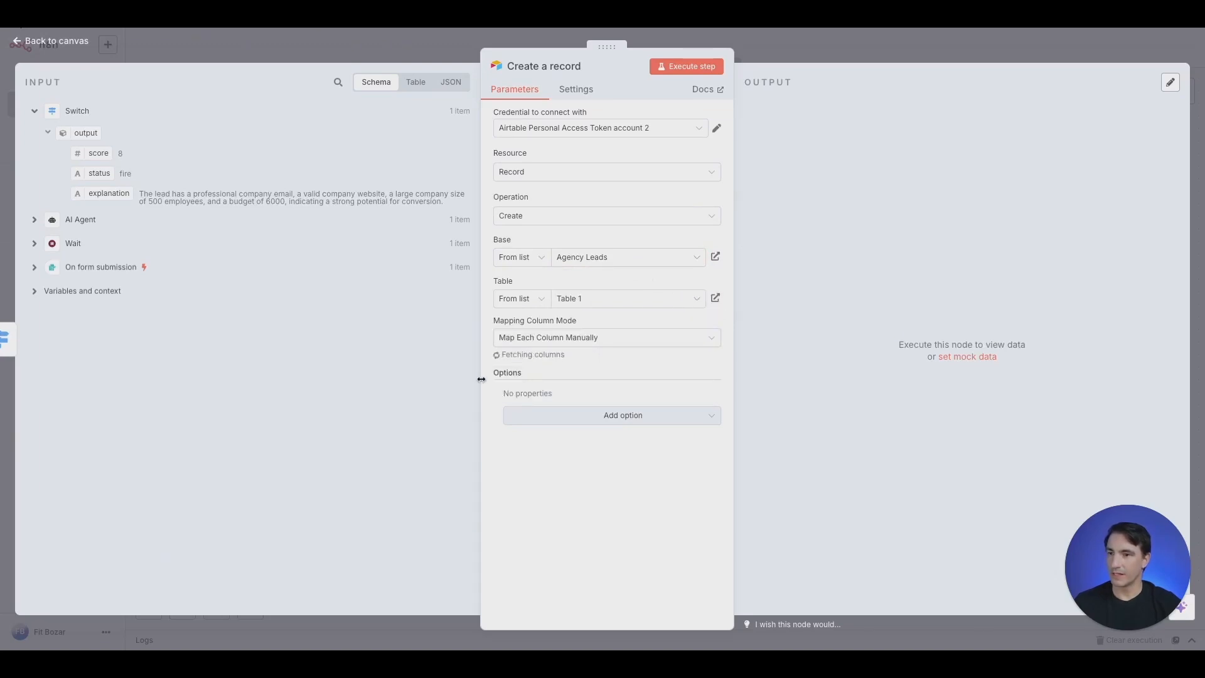
scroll(592, 293, "down", 3)
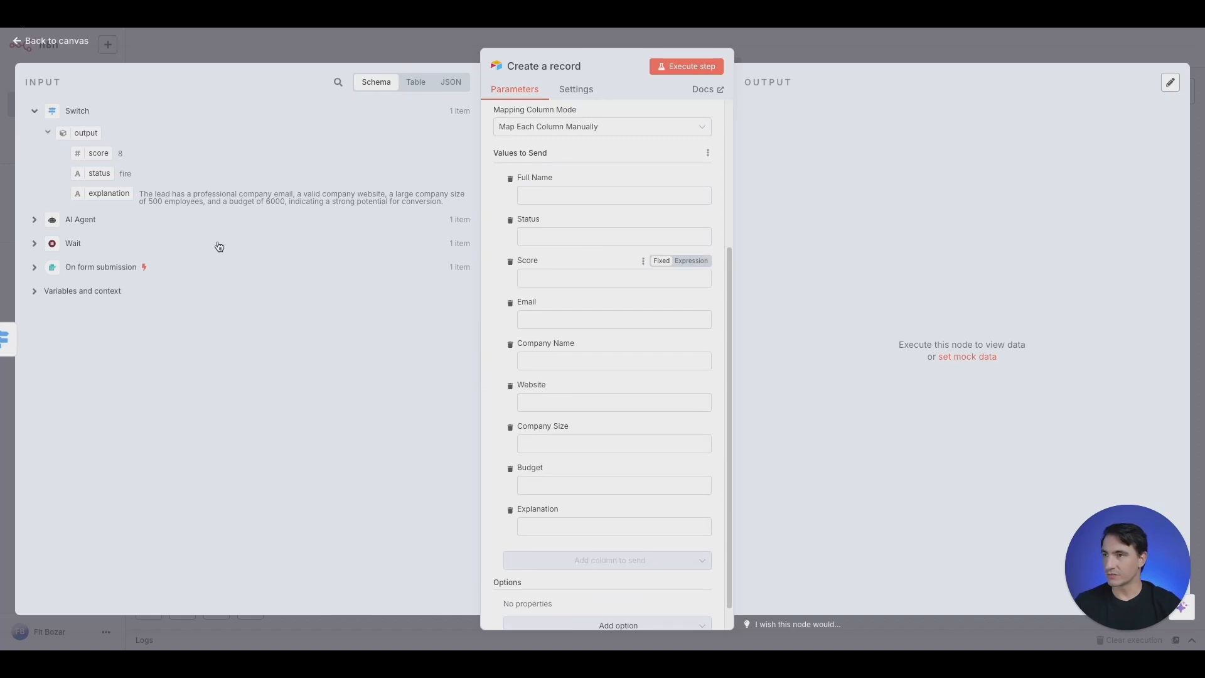
Map the form's name and email and the AI status and score into Airtable columns, then create the record
left_click(73, 274)
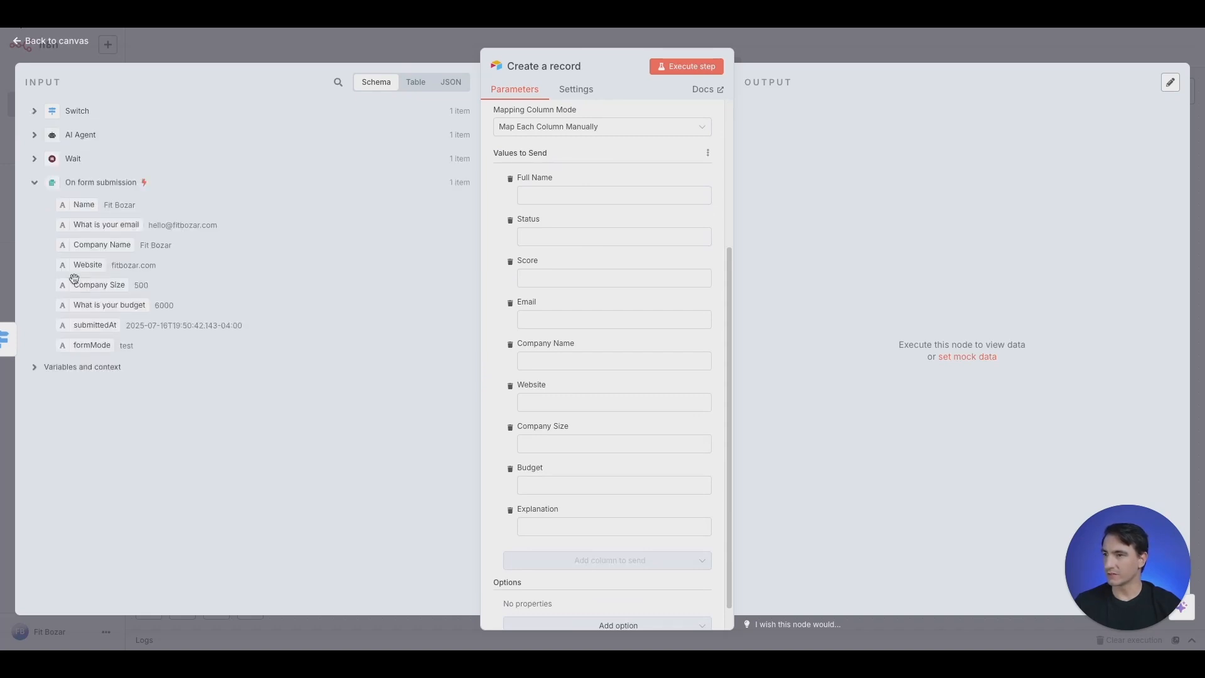
left_click_drag(84, 204, 565, 196)
left_click(35, 111)
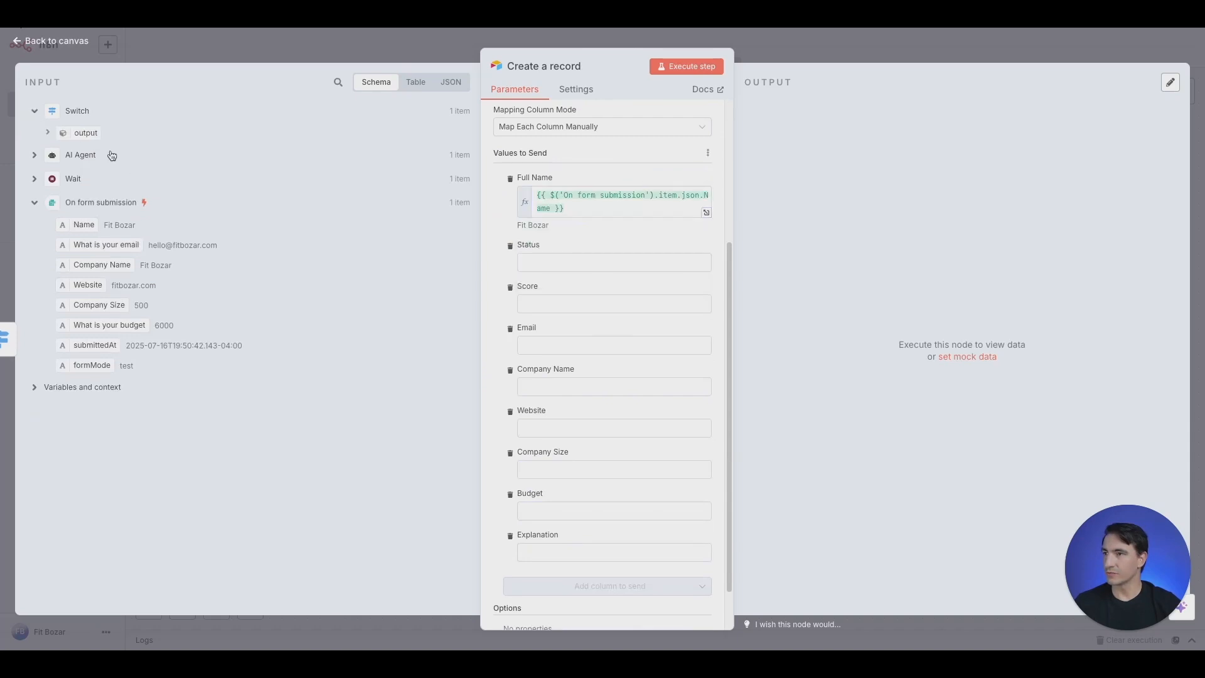
left_click(48, 133)
left_click_drag(100, 169, 545, 264)
left_click_drag(97, 153, 552, 317)
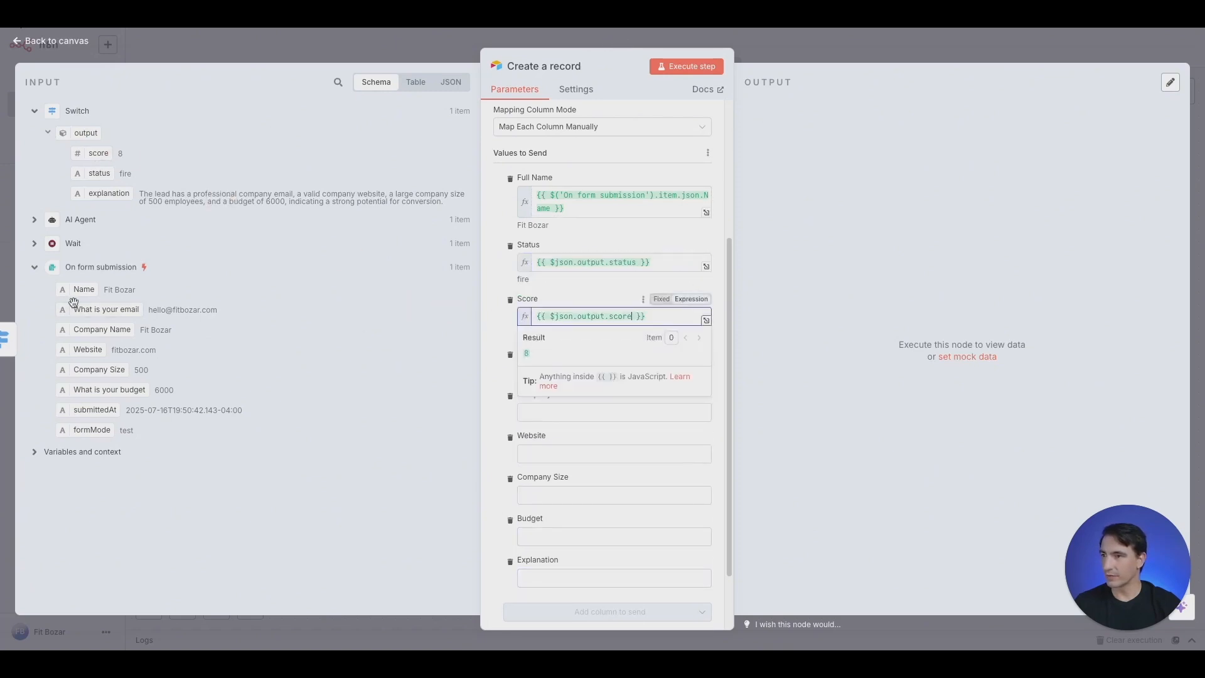
left_click_drag(108, 310, 556, 380)
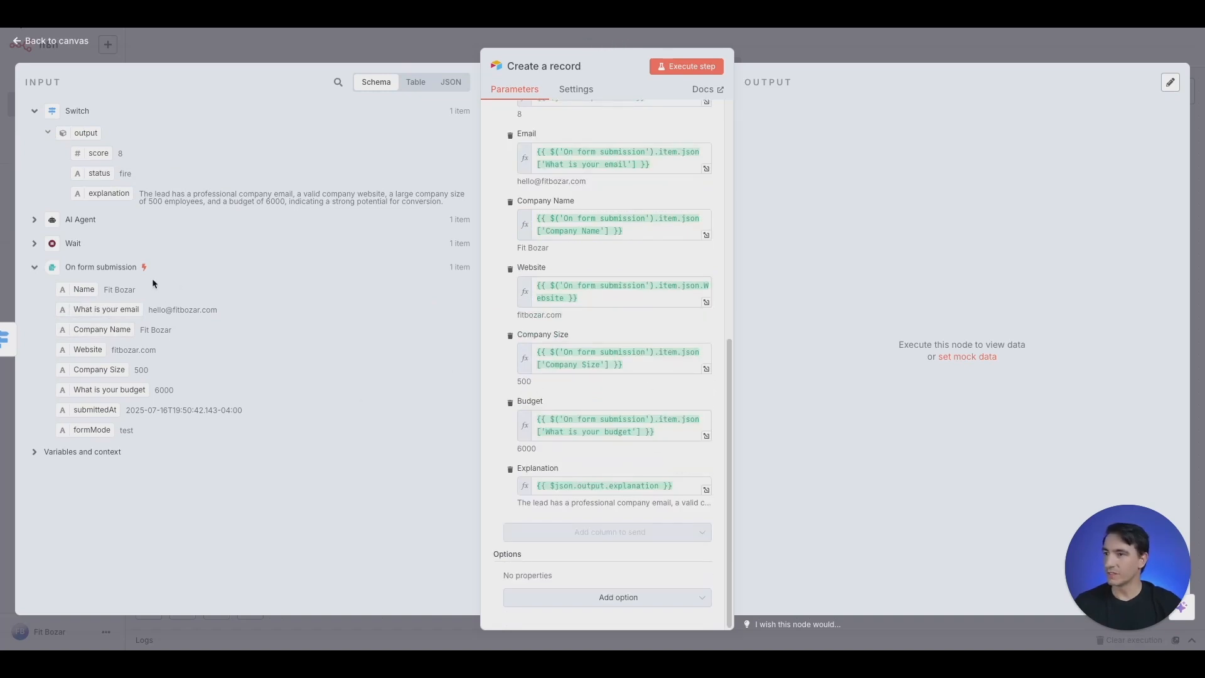
scroll(613, 359, "up", 10)
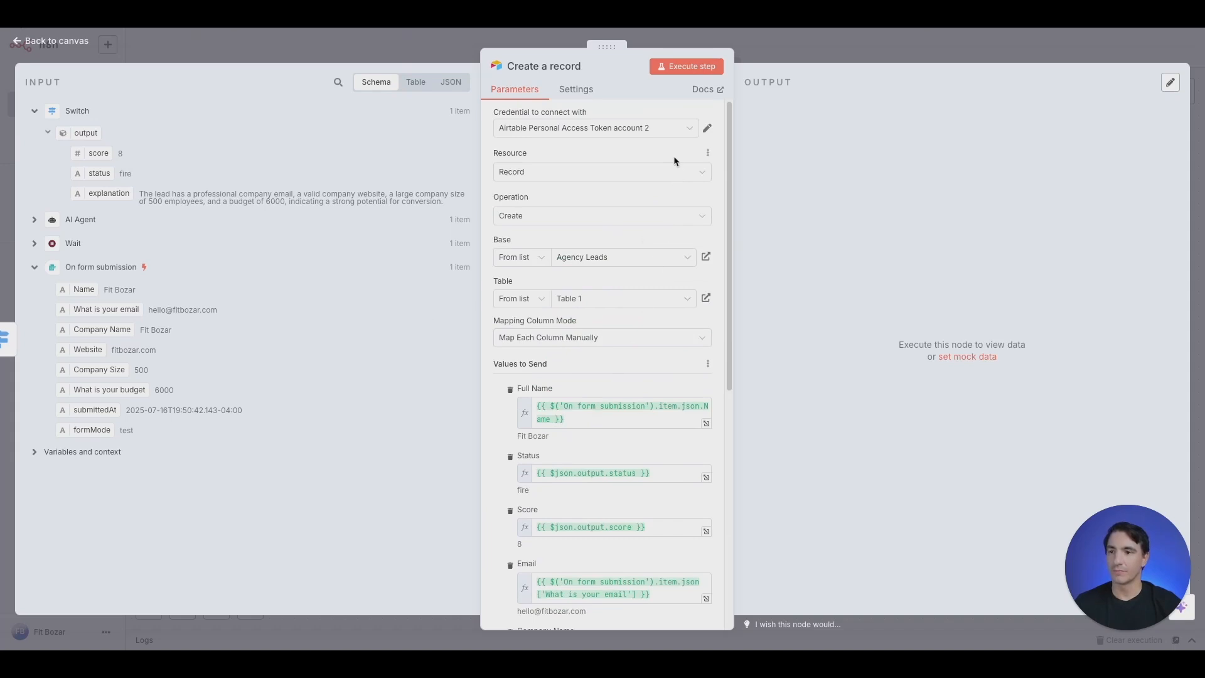
left_click(694, 68)
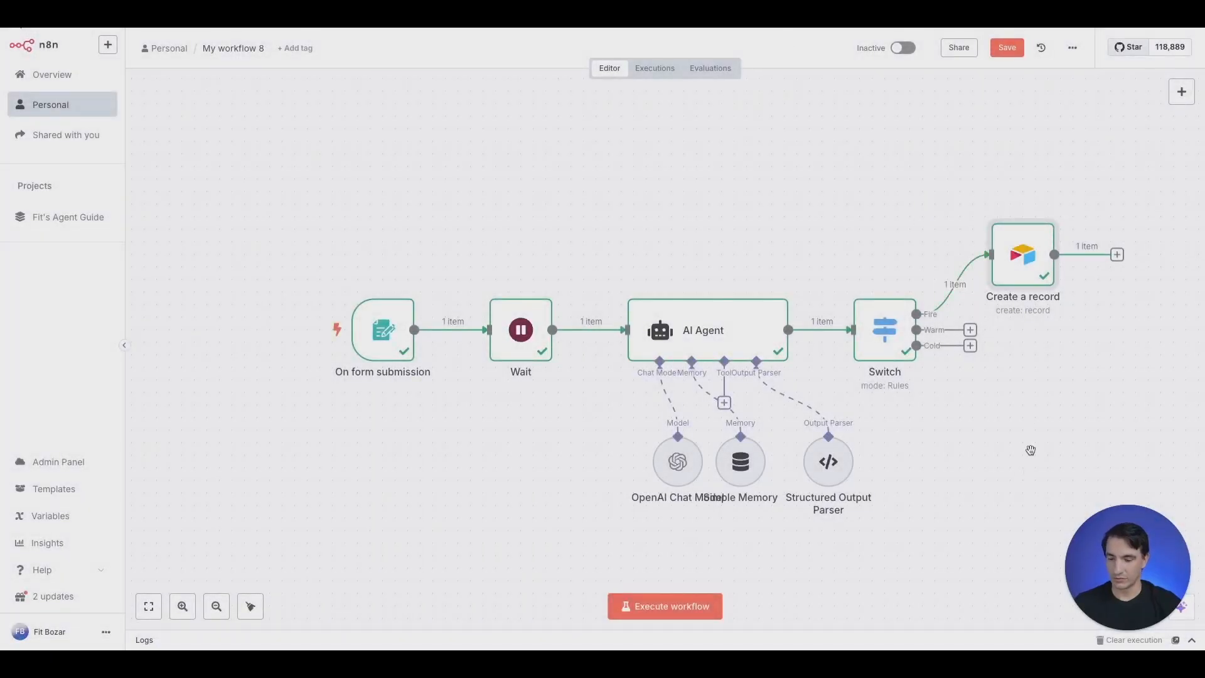
Add a Gmail 'Send a message' step after Create a record
left_click_drag(1030, 452, 796, 441)
key("Tab")
type("gmail")
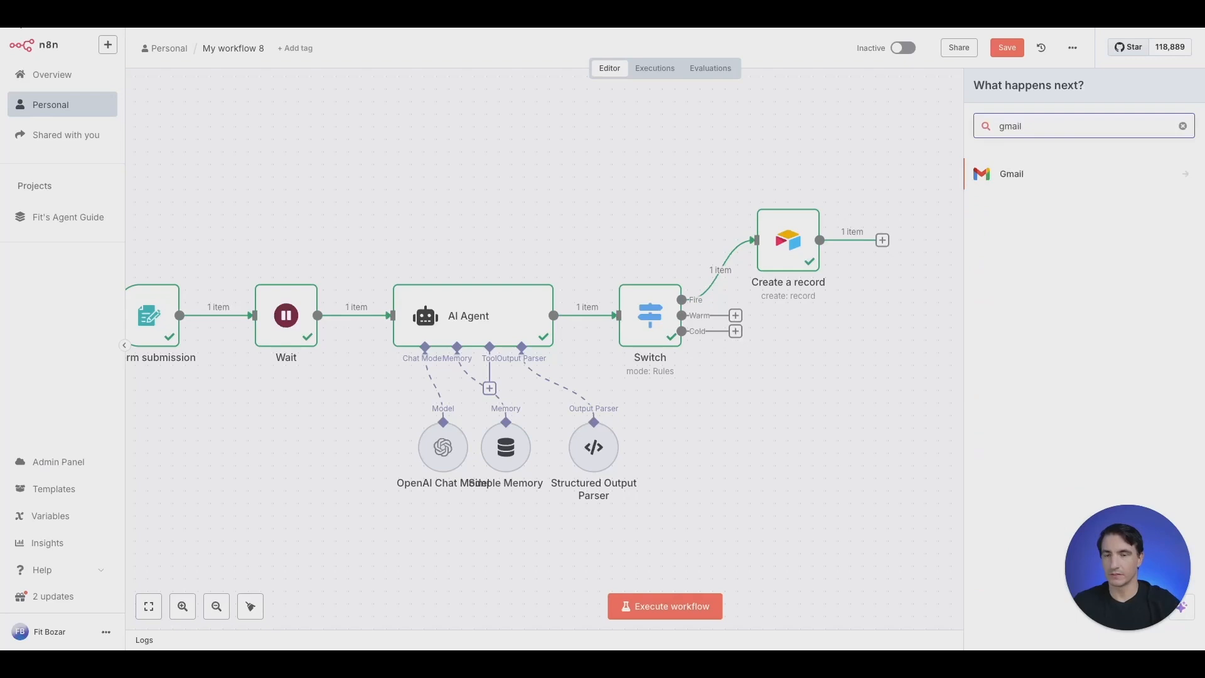
left_click(1034, 177)
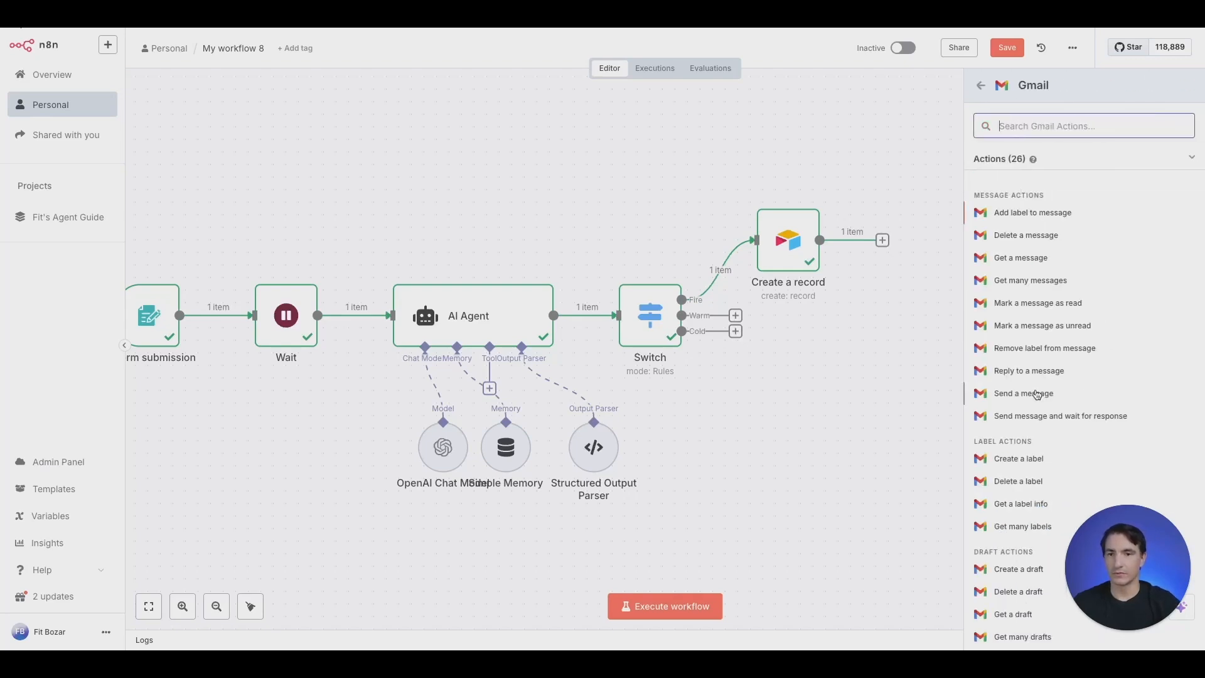
left_click(1044, 393)
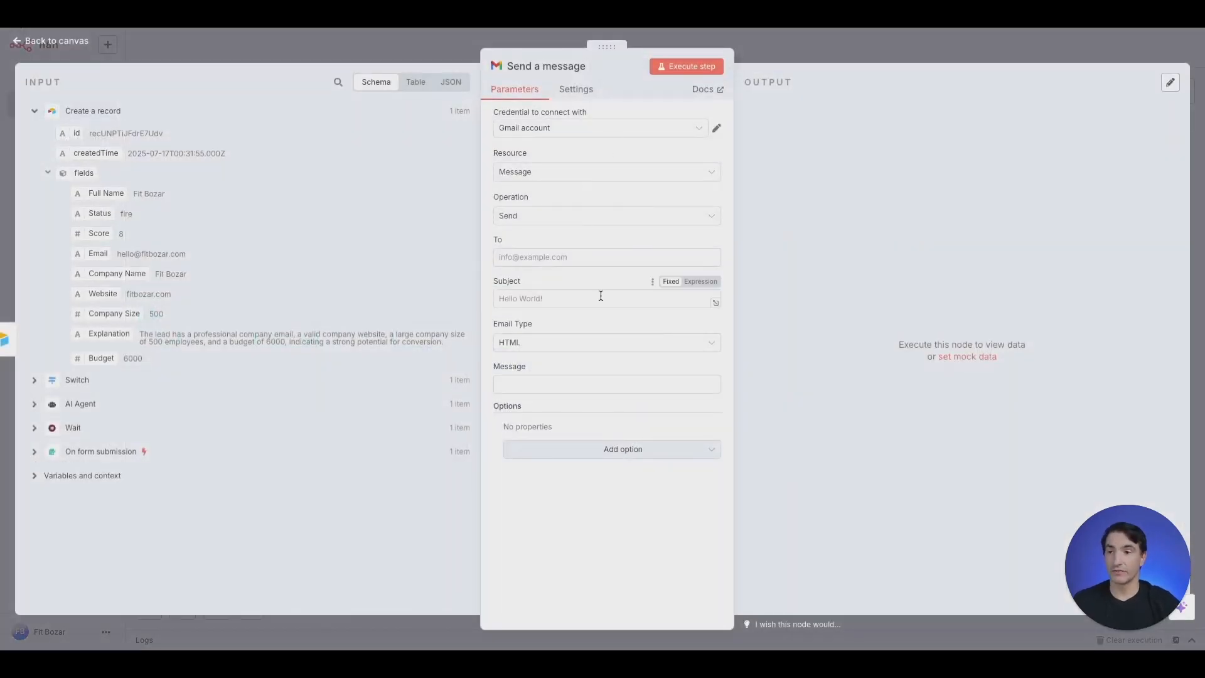
Set the recipient email address, subject 'New FIRE LEAD!!!' and email type Text
left_click(604, 262)
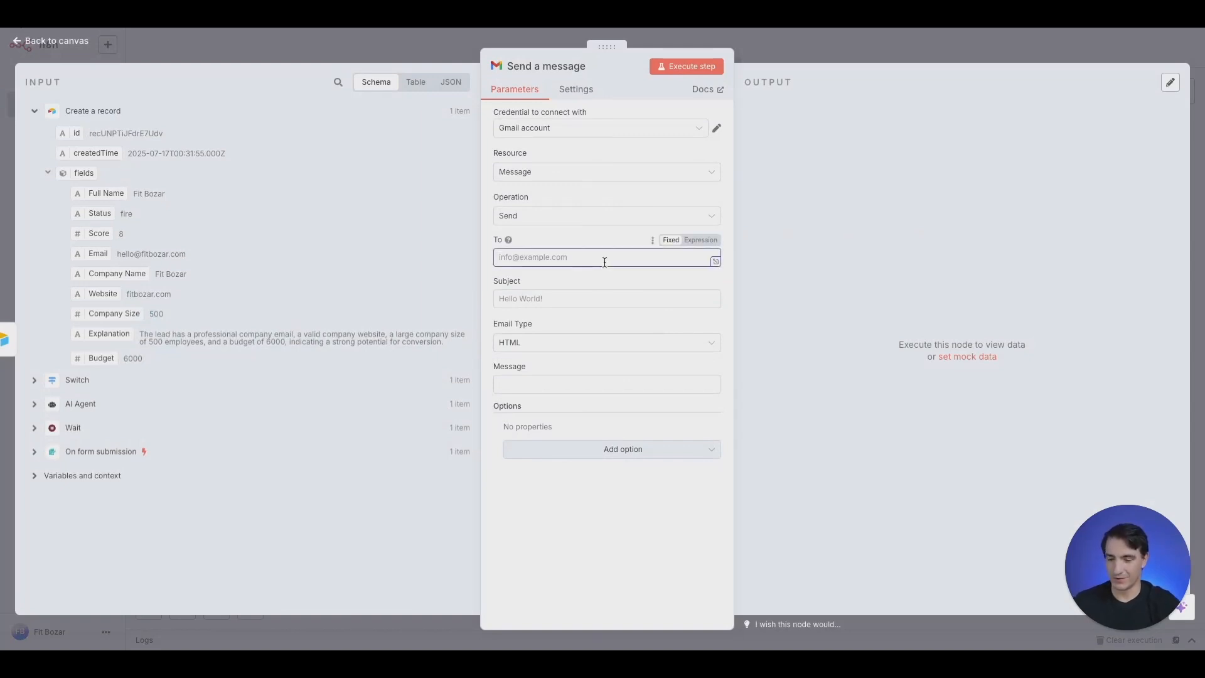
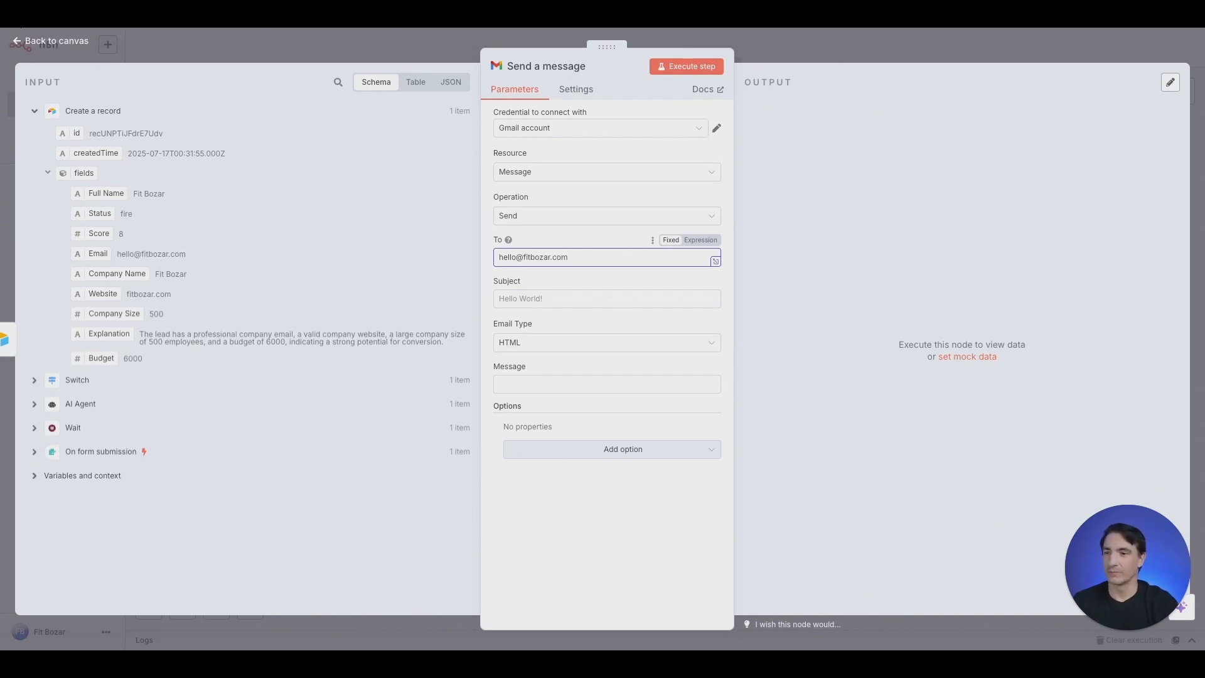
key("Tab")
key("Tab")
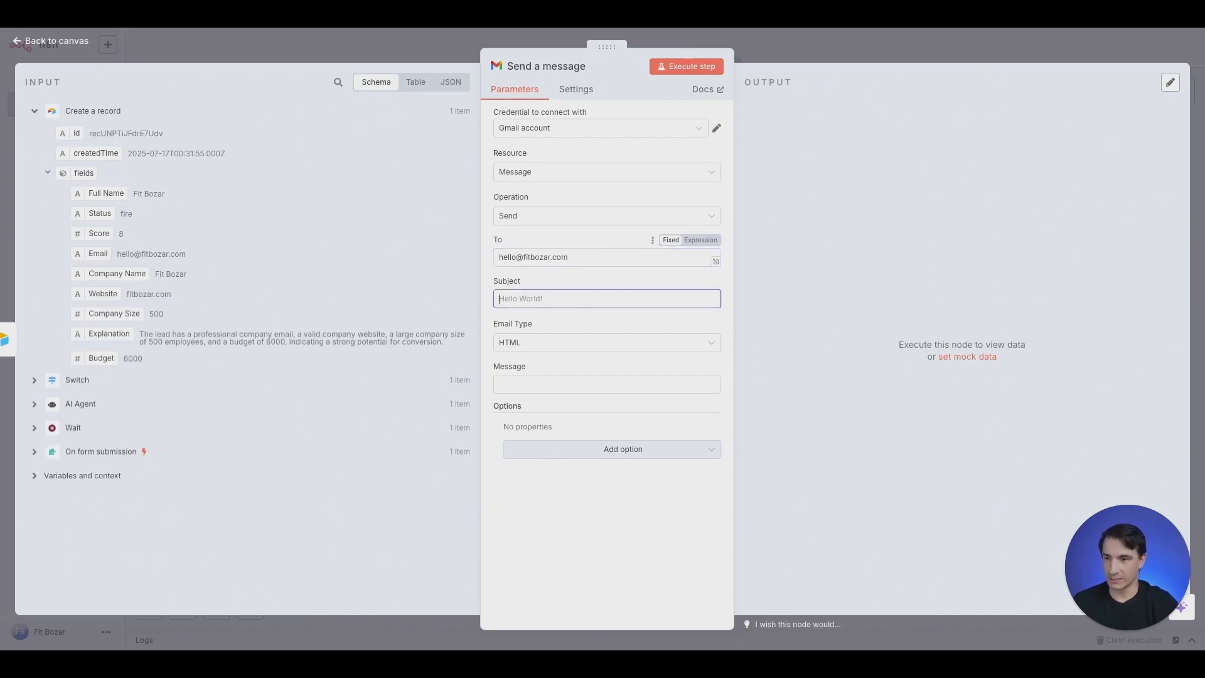
type("New FIRE LEAD@")
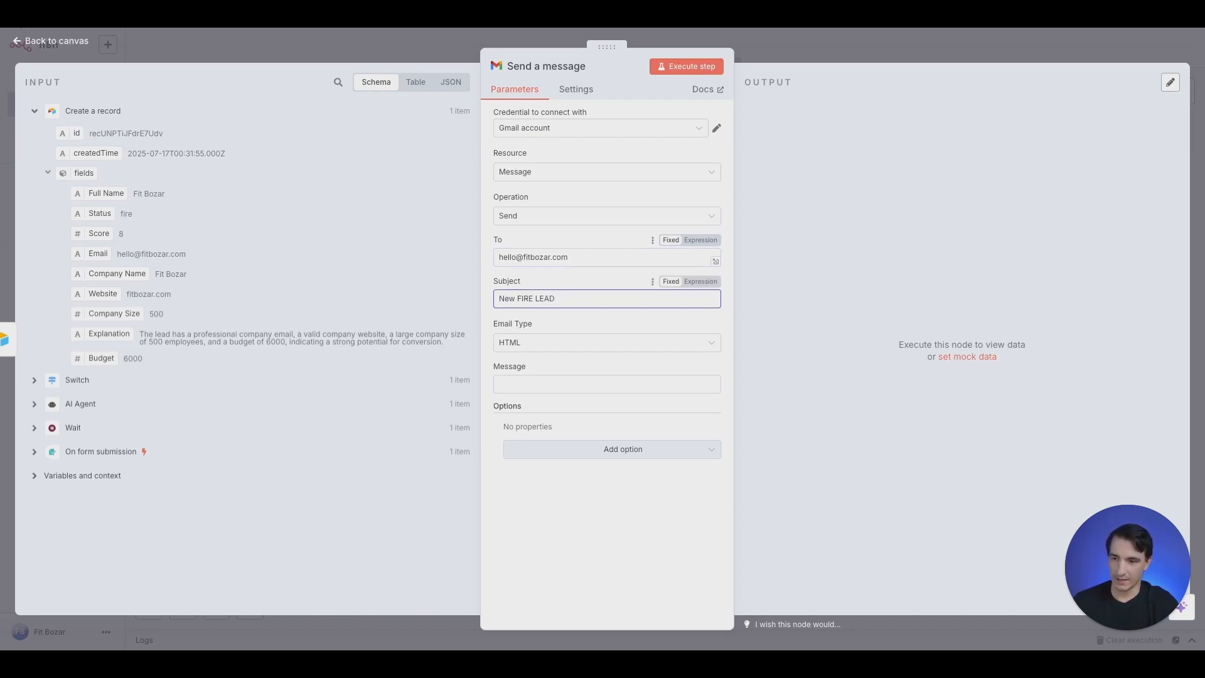
left_click(613, 345)
left_click(611, 376)
Make the message body an expression and open it in the large editor
left_click(634, 386)
left_click(698, 369)
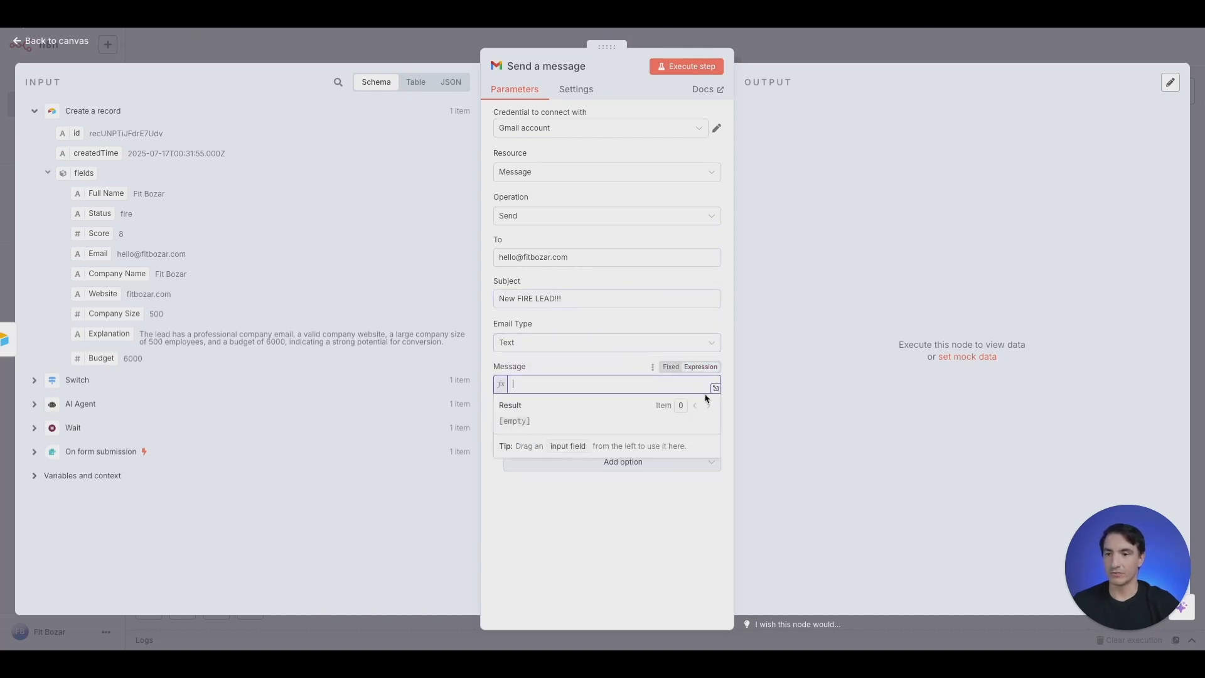
left_click(711, 387)
left_click(324, 128)
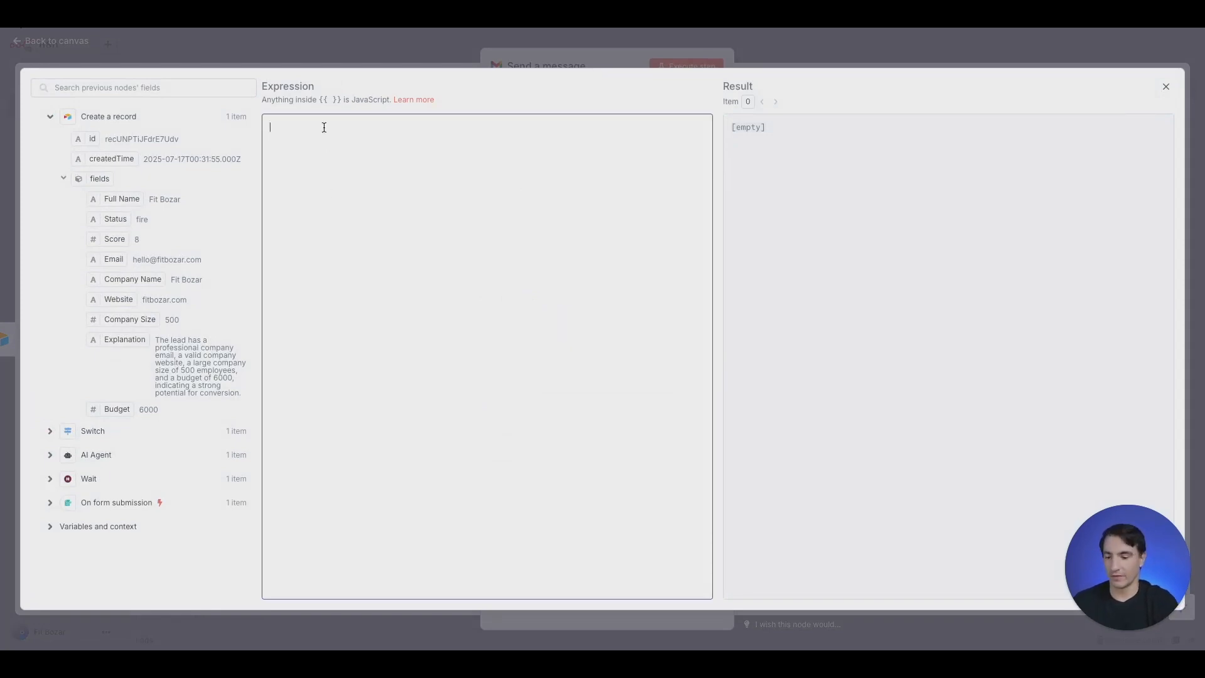
Paste the alert template with the lead's name, company, website, email and budget, then run the Gmail step
type("Hello Alex,  We have a fire lead who looks like they qualified for our offer.  Lead Information: Name:{{ $('On form submission').item.json.Name }} Company:{{ $('On form submission').item.json['Company Name'] }} Website:{{ $('On form submission').item.json.Website }} Email:{{ $('On form submission').item.json['What is your email'] }} Budget:{{ $('On form submission').item.json['What is your budget'] }}  You are our closer, generate this revenue.  DEALS DEALS DEALS Fit")
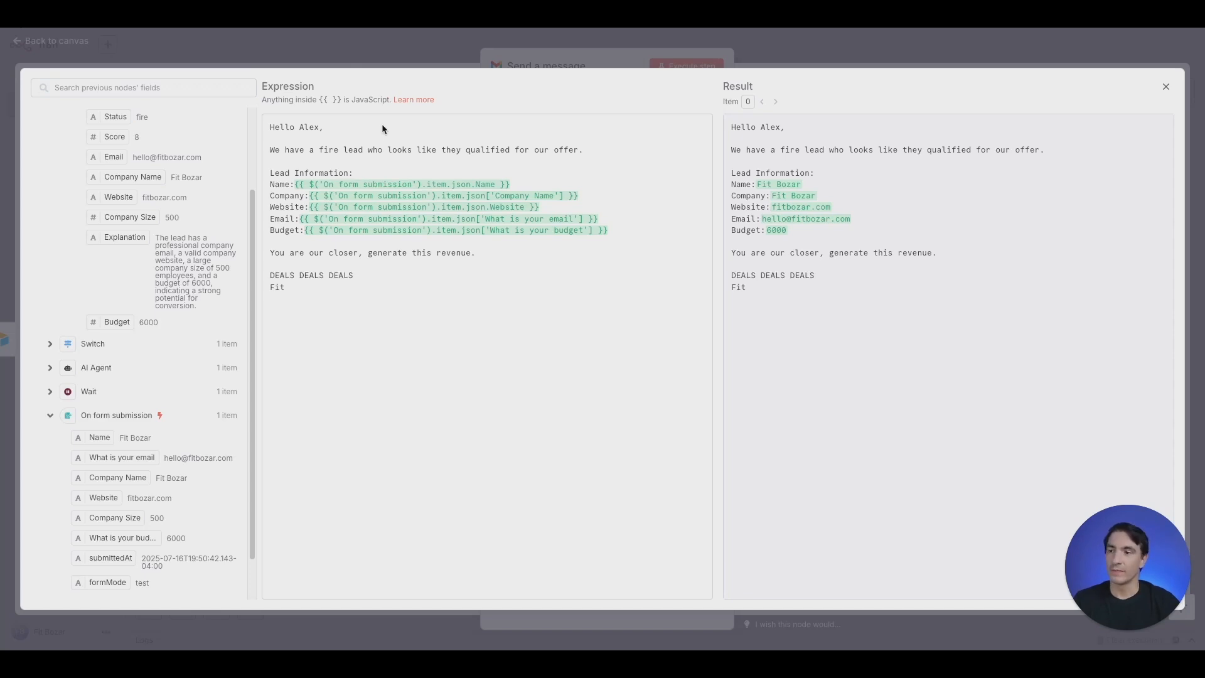
left_click(387, 48)
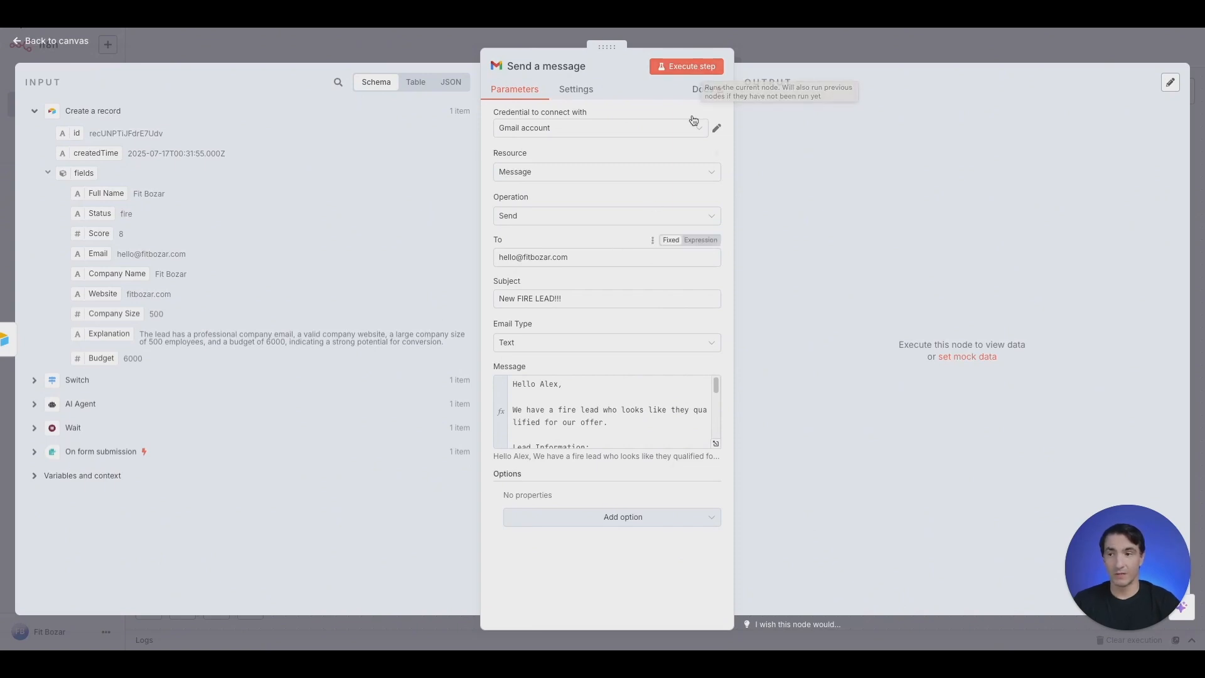
left_click(700, 74)
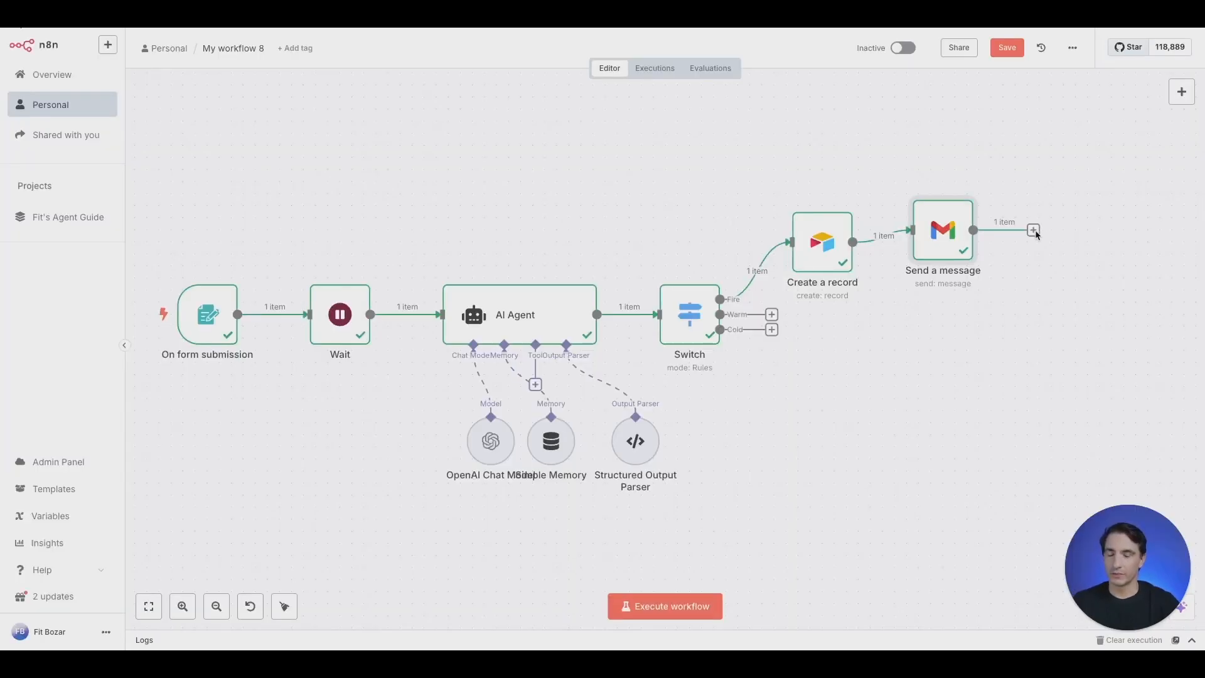
left_click(1034, 231)
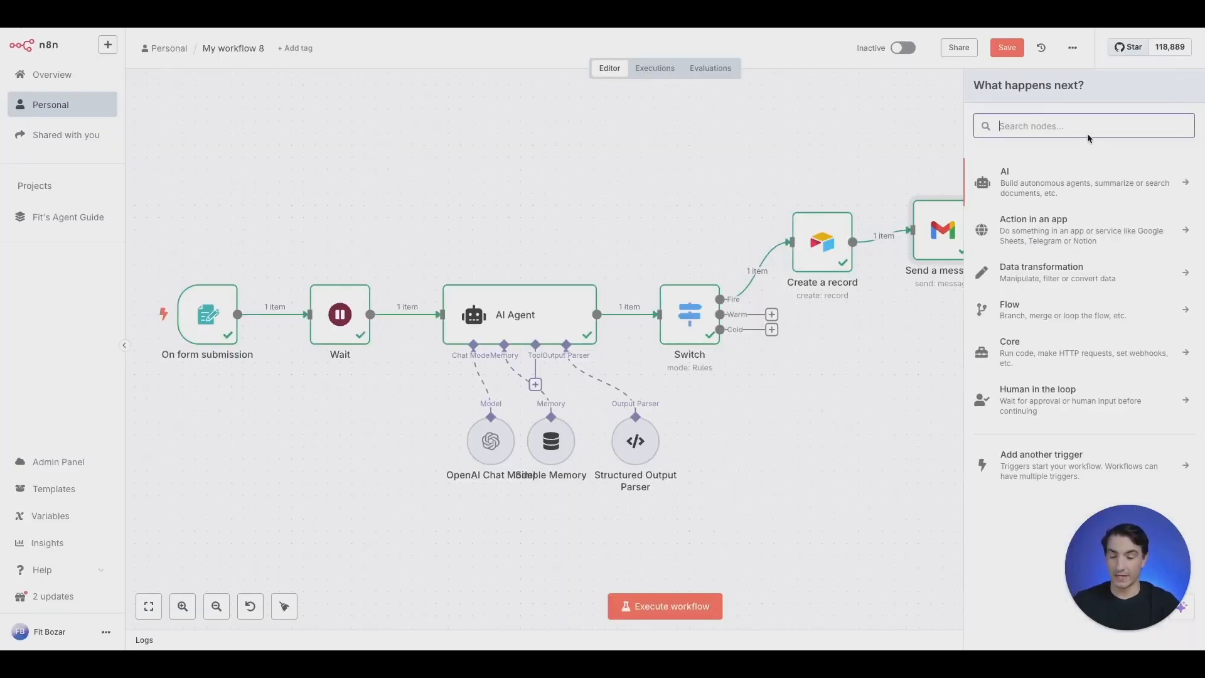
type("gmail")
left_click(1068, 169)
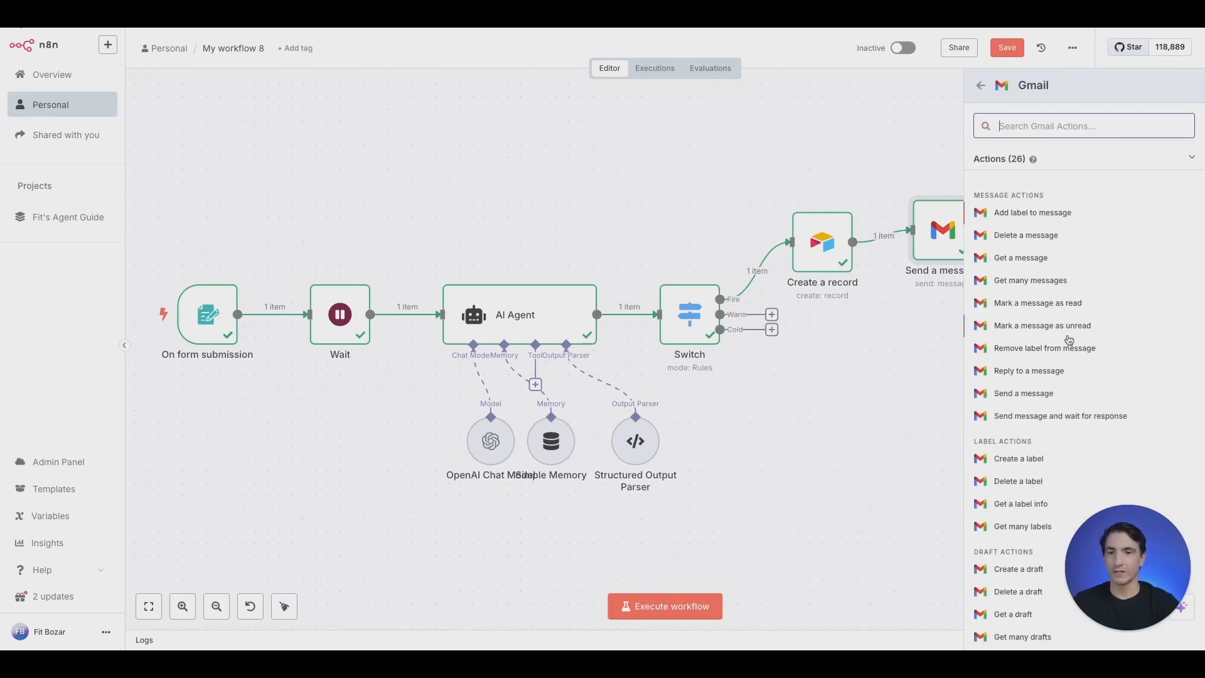
left_click(1044, 394)
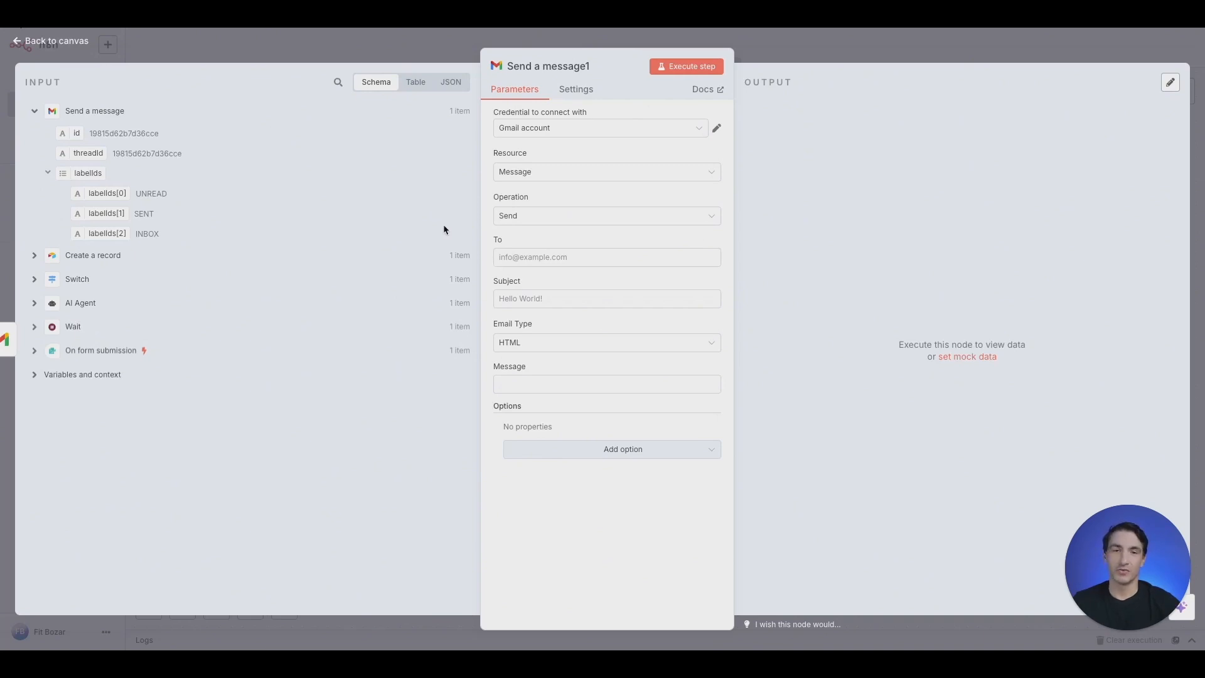
key("Escape")
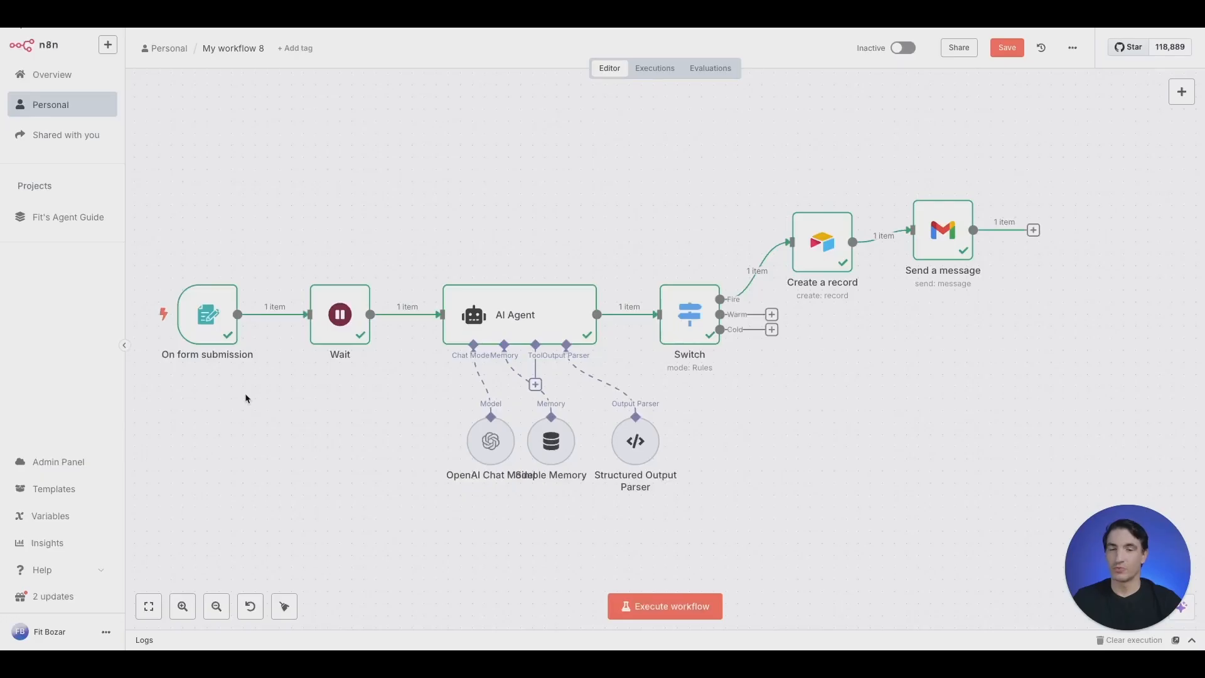